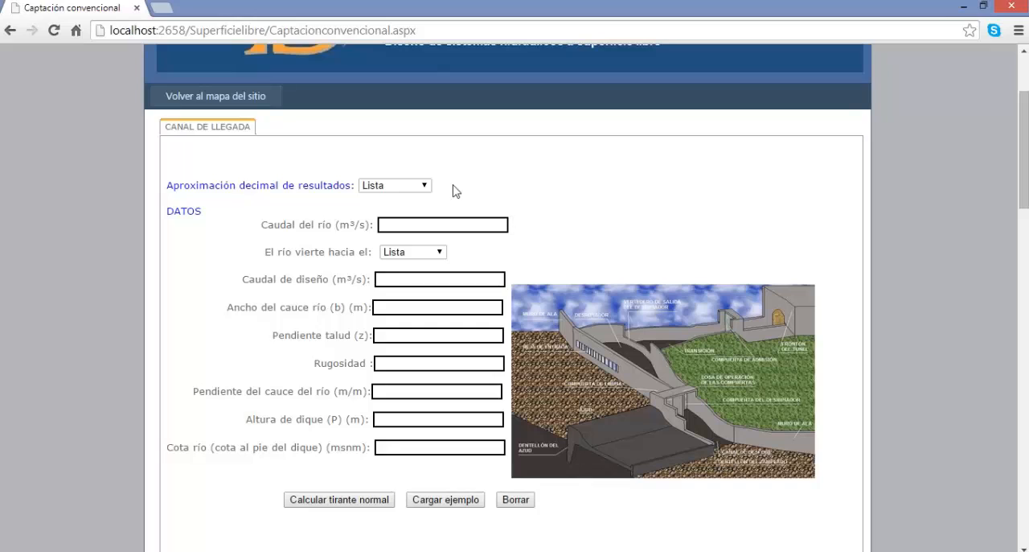
Examine the decimal approximation options, the river drainage options and the input fields of the arrival channel form.
click(400, 187)
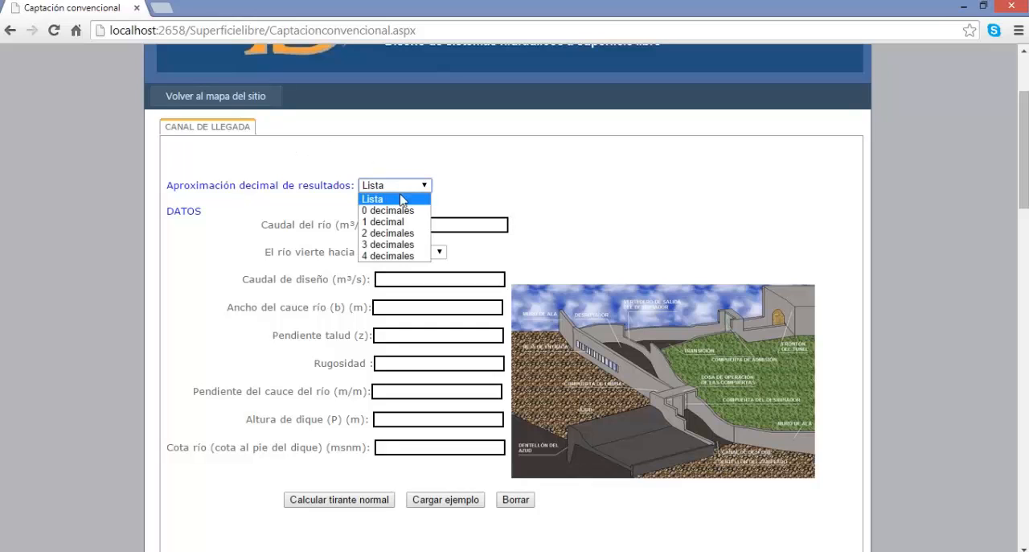
click(521, 212)
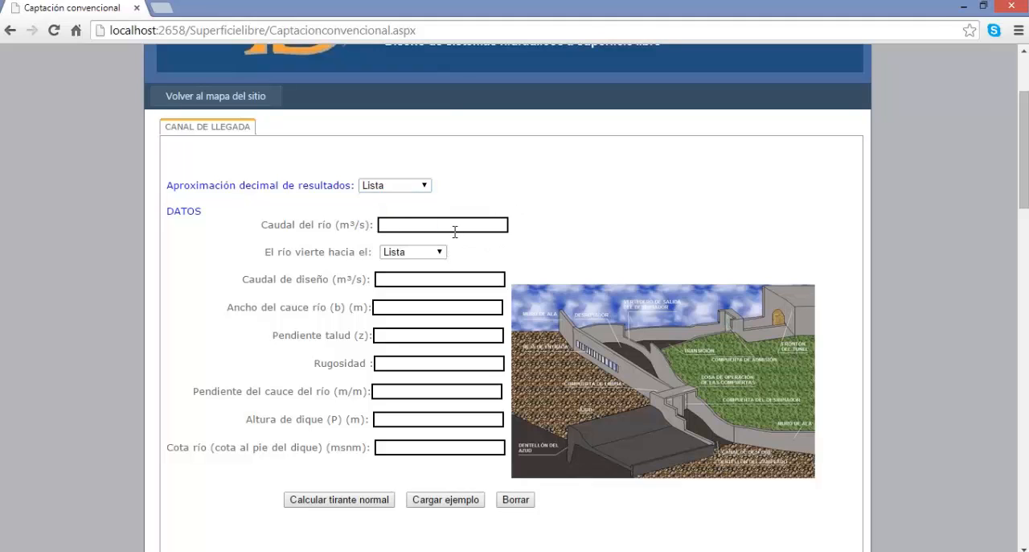
click(434, 252)
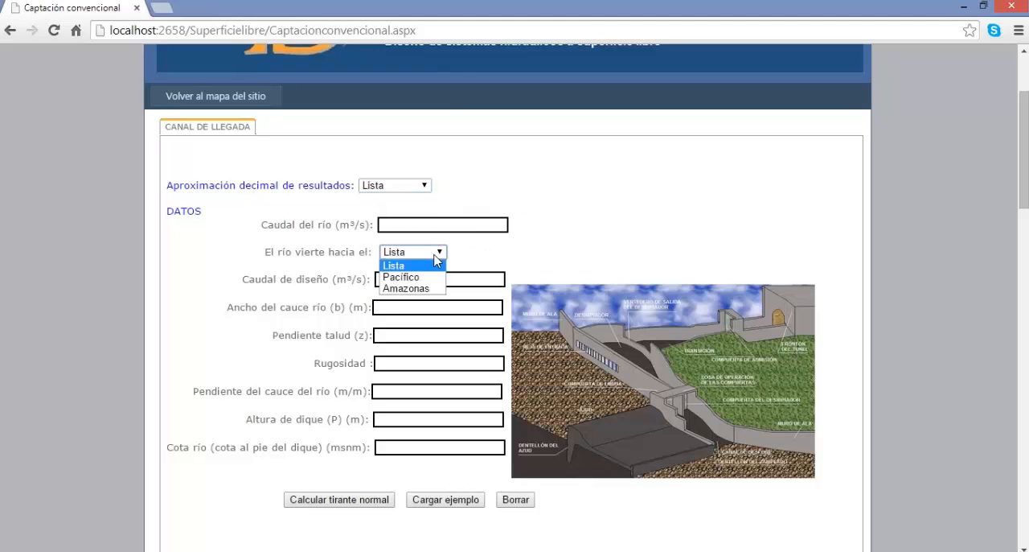
click(480, 265)
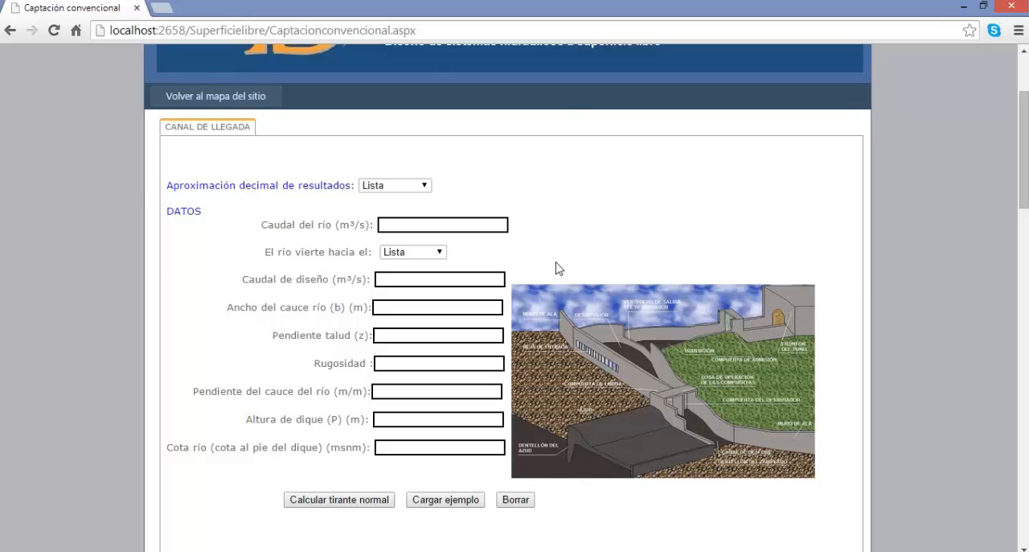
scroll(556, 263, up, 2)
scroll(570, 272, down, 2)
scroll(569, 273, down, 2)
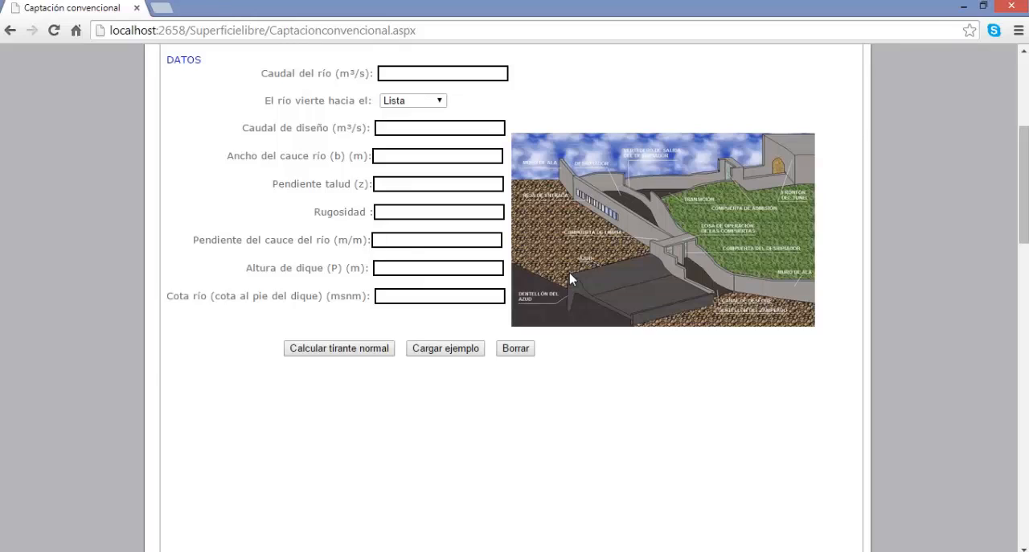
scroll(570, 273, up, 1)
scroll(569, 279, up, 1)
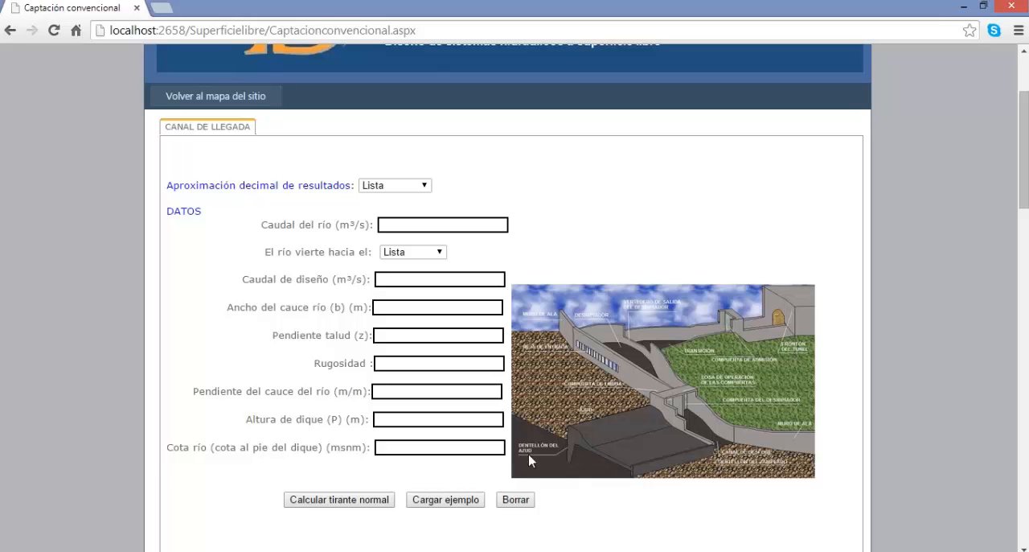
Load the example data for the arrival channel and calculate the normal depth.
click(471, 501)
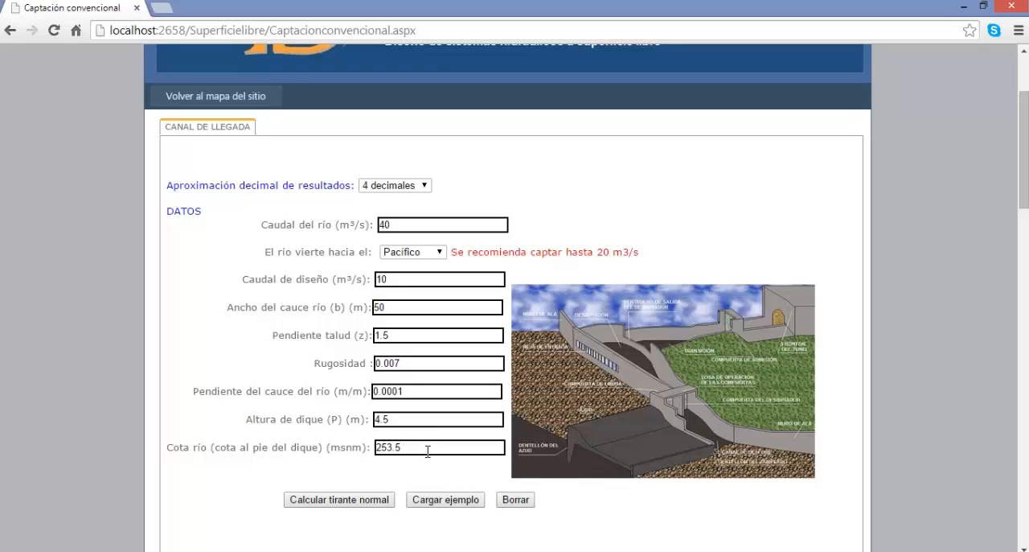
click(321, 500)
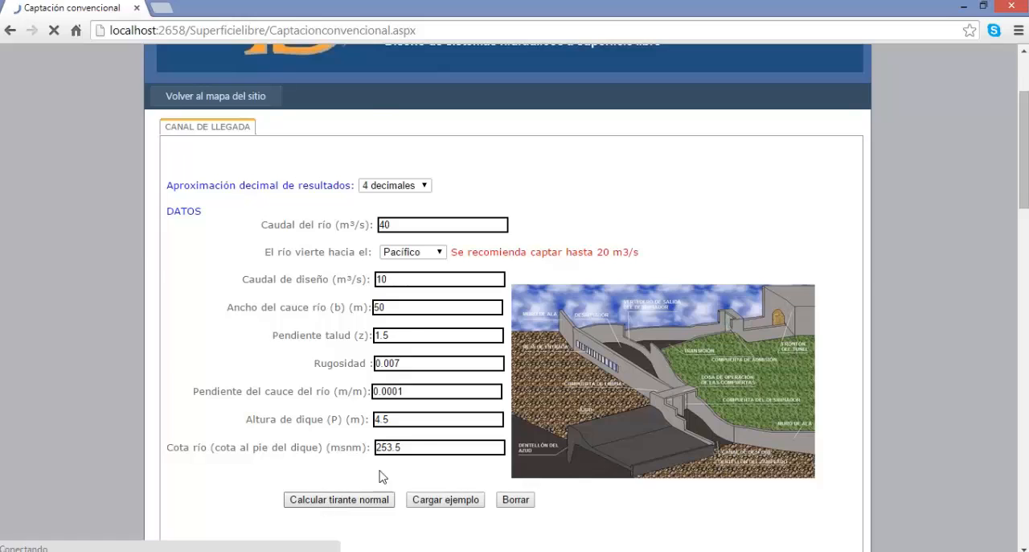
scroll(501, 434, down, 4)
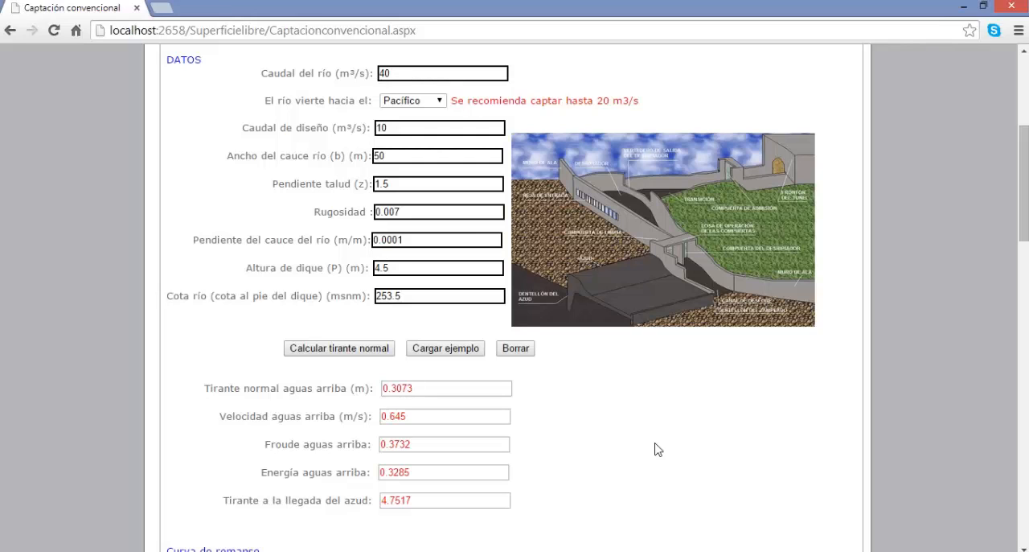
Calculate the backwater curve using the preset depth increment of 0.1.
scroll(655, 448, down, 2)
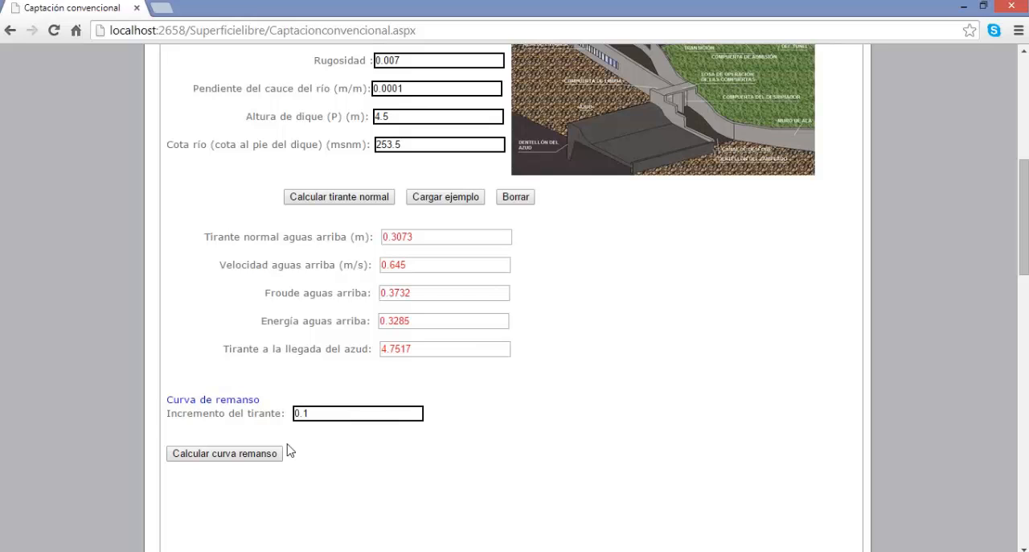
click(258, 463)
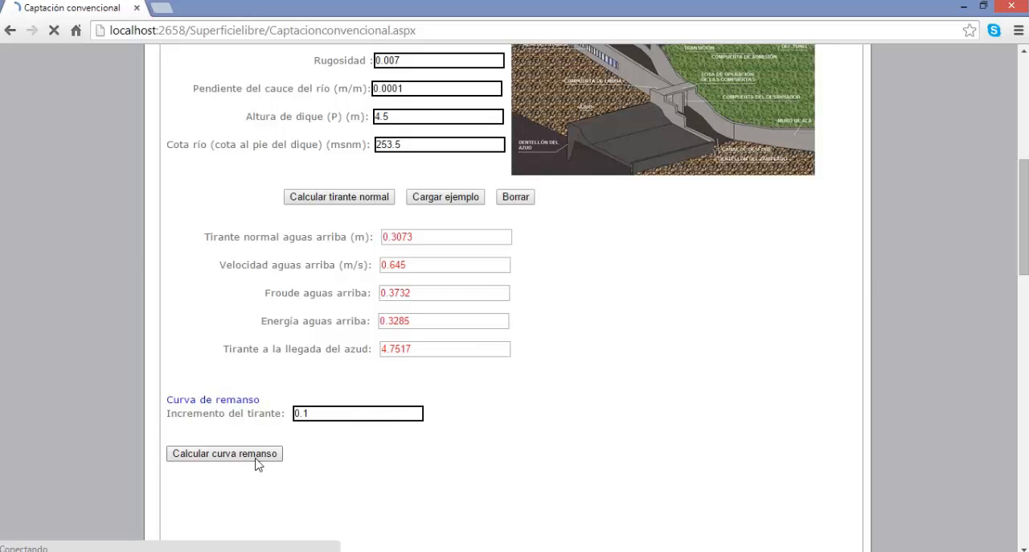
Examine the backwater curve table and the profile chart of depths against distance.
scroll(434, 436, down, 2)
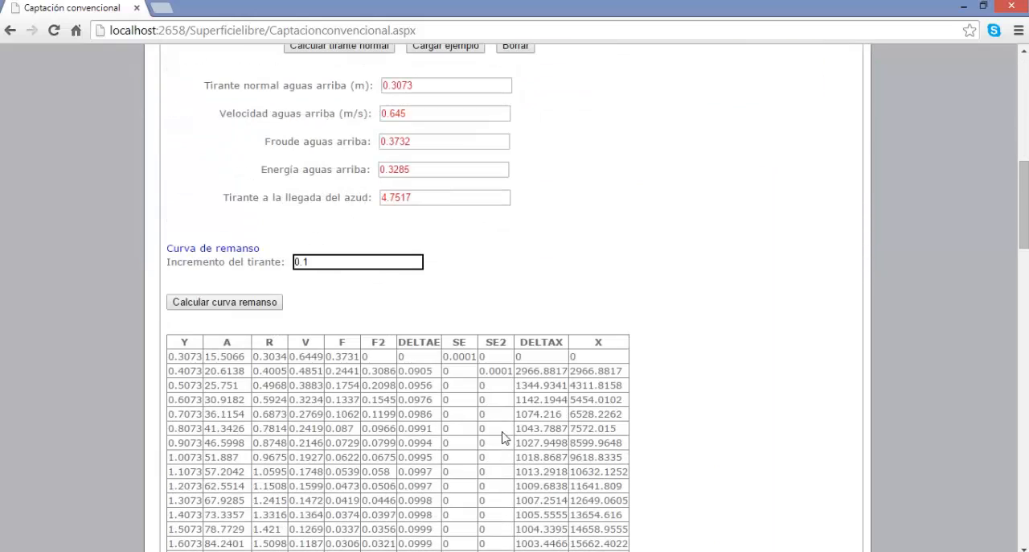
scroll(699, 360, down, 1)
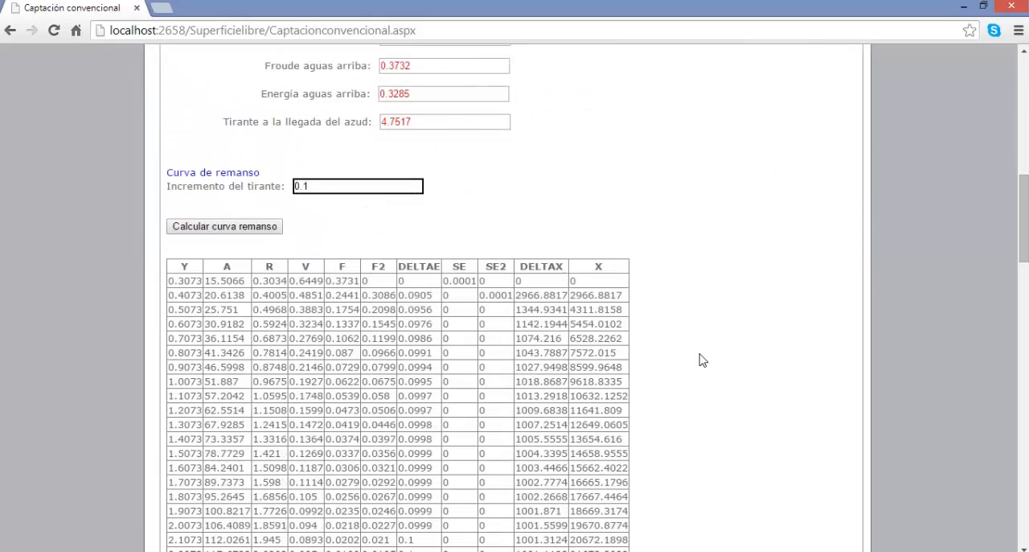
scroll(700, 361, down, 1)
scroll(700, 361, up, 1)
scroll(711, 328, down, 4)
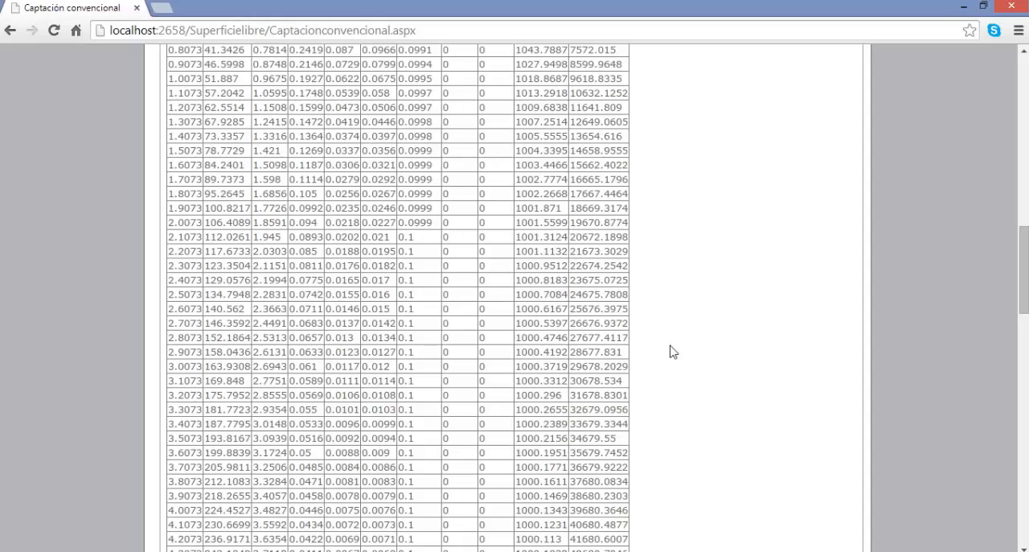
scroll(670, 345, up, 2)
scroll(671, 346, down, 7)
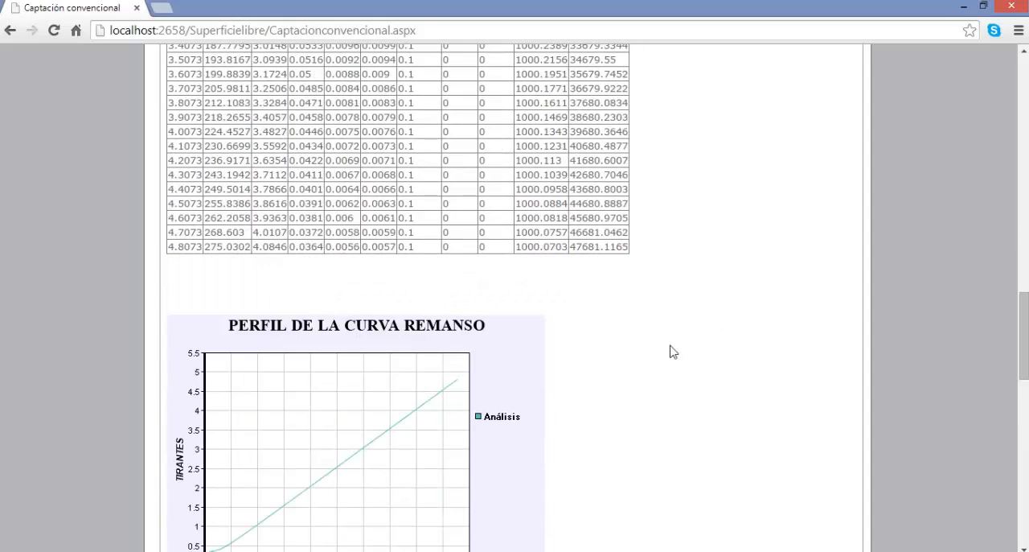
scroll(671, 351, down, 2)
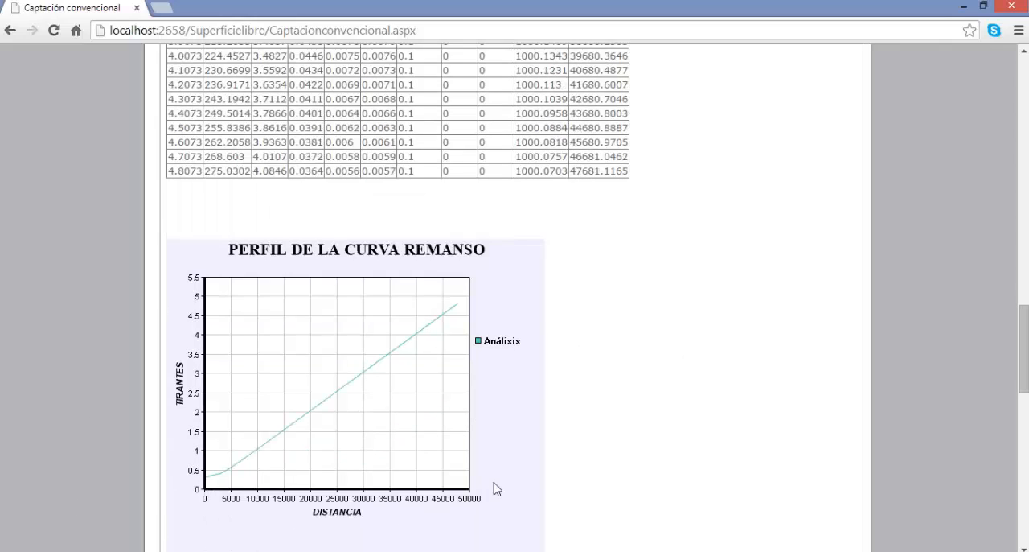
Open the lateral grate and gravel trap section (Rejilla lateral/Desripiador) and load its calculation example.
scroll(579, 459, up, 10)
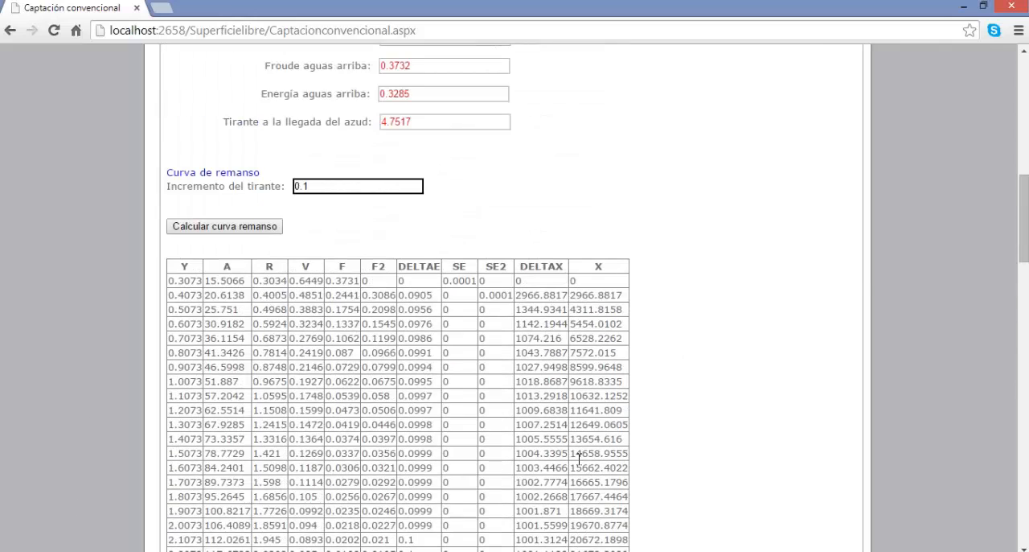
scroll(579, 460, up, 15)
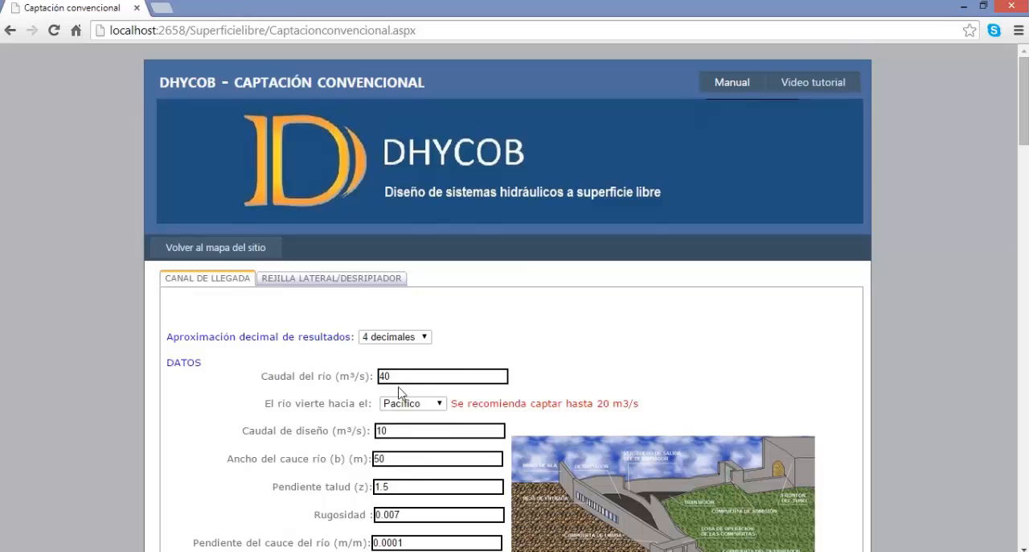
click(364, 281)
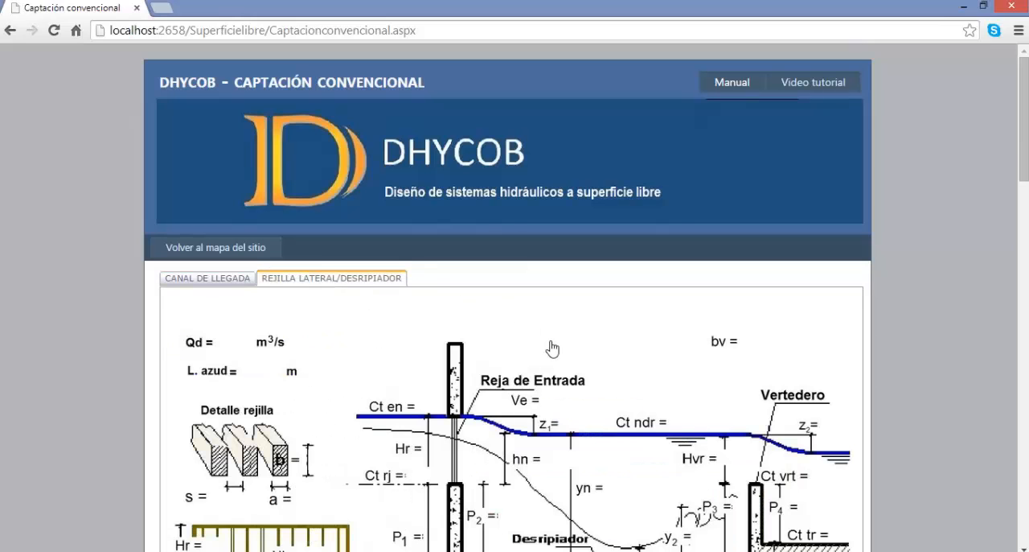
scroll(569, 346, down, 3)
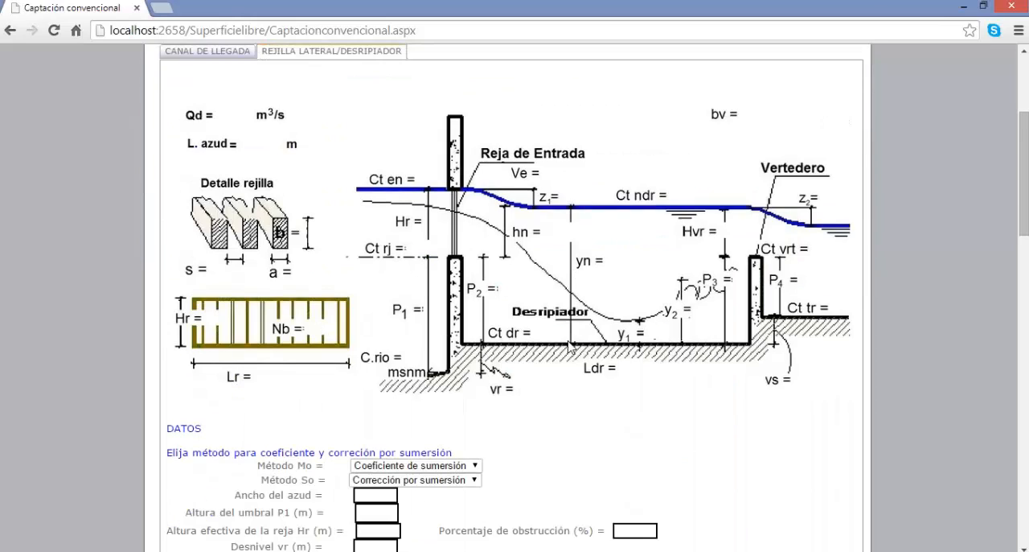
scroll(570, 346, down, 1)
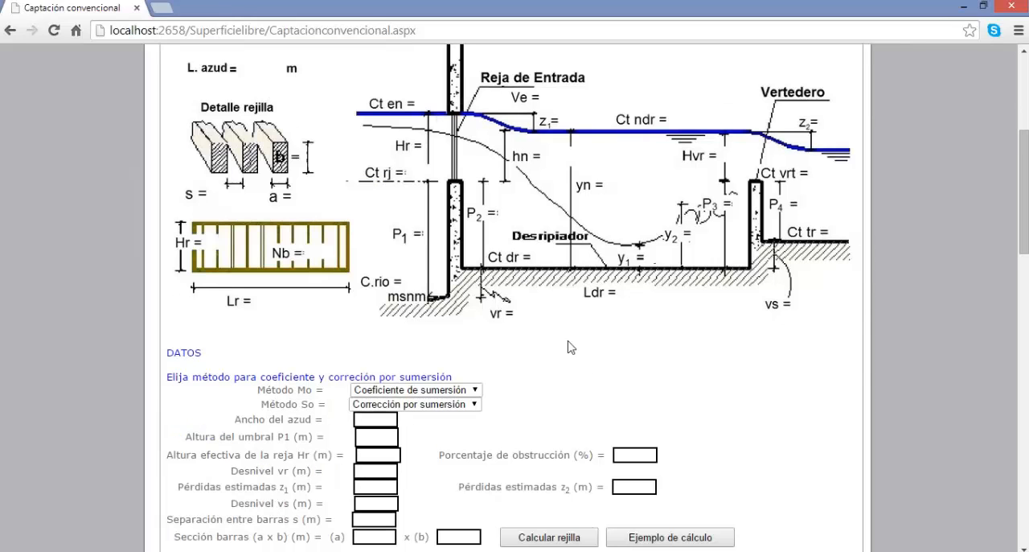
scroll(569, 347, down, 1)
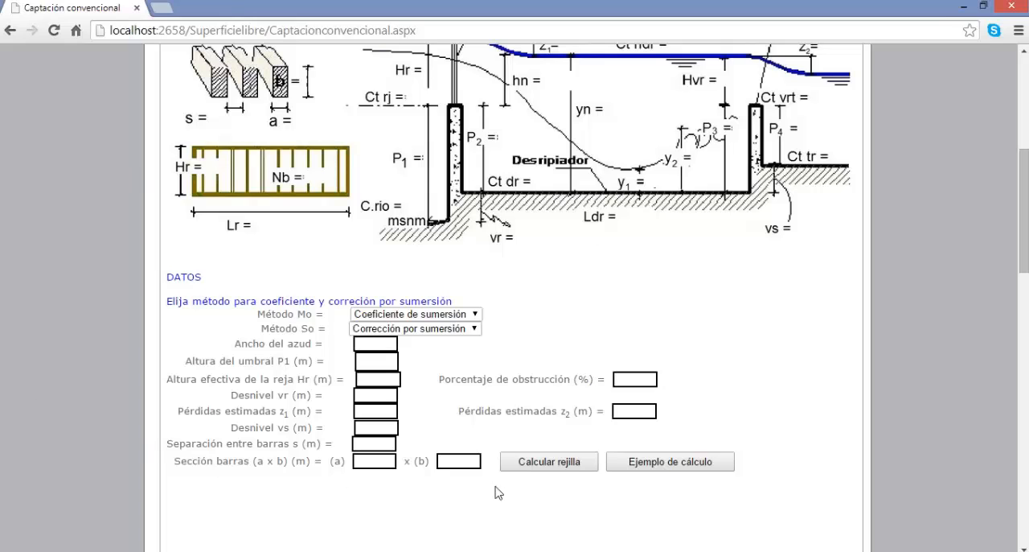
click(680, 467)
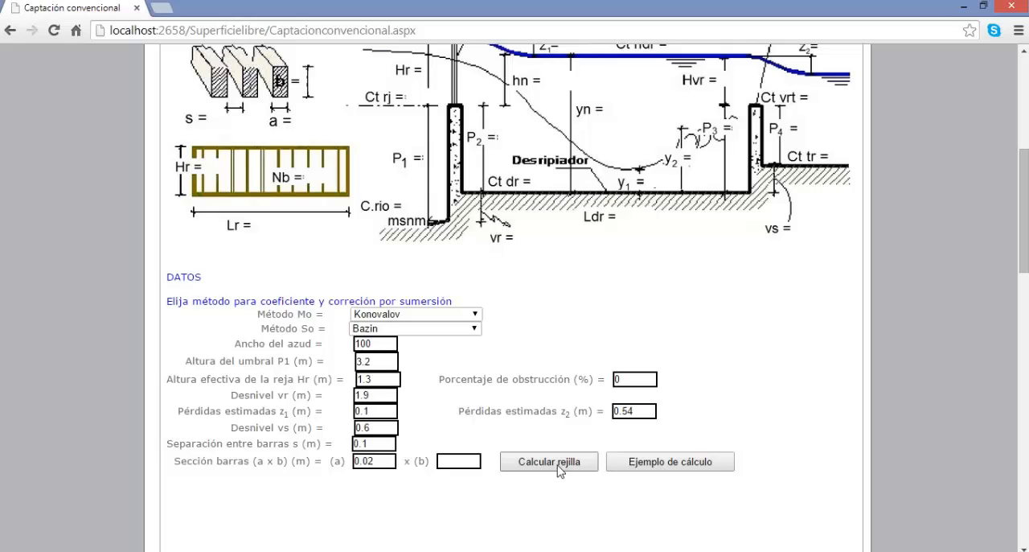
Calculate the lateral grate and check what the Ve and Ct en values in the results diagram stand for.
click(382, 461)
click(545, 469)
scroll(545, 473, down, 4)
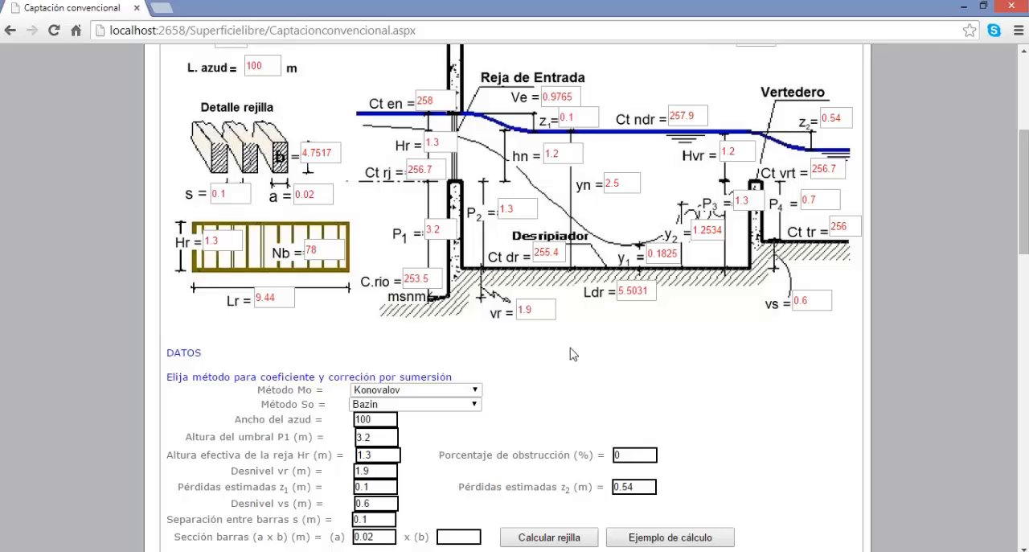
scroll(572, 353, up, 1)
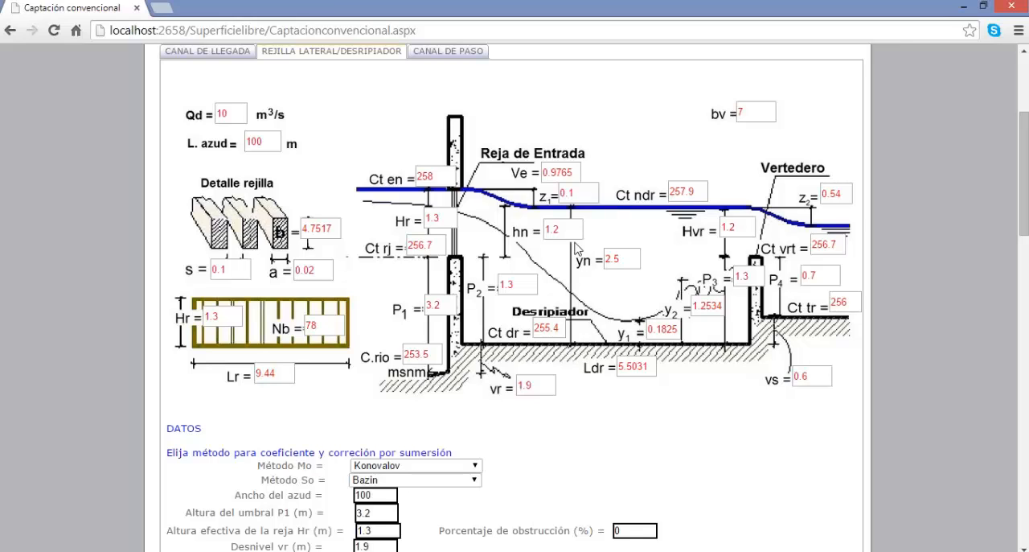
mouse_move(557, 172)
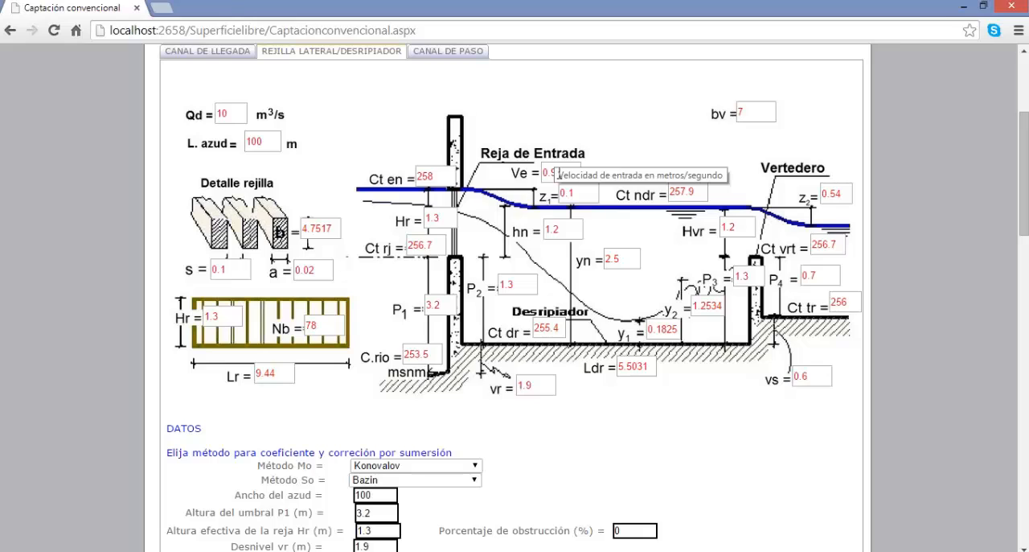
mouse_move(556, 226)
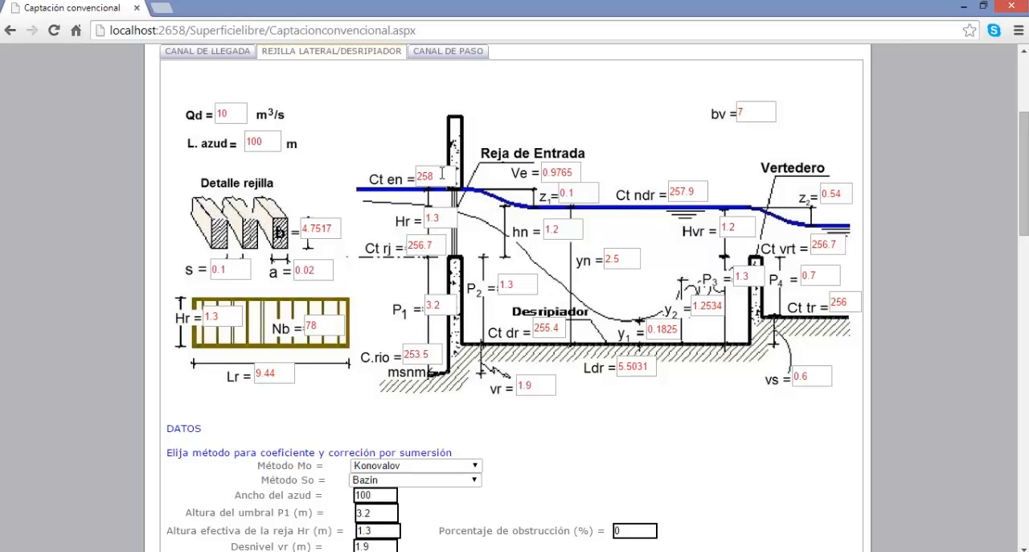
mouse_move(442, 173)
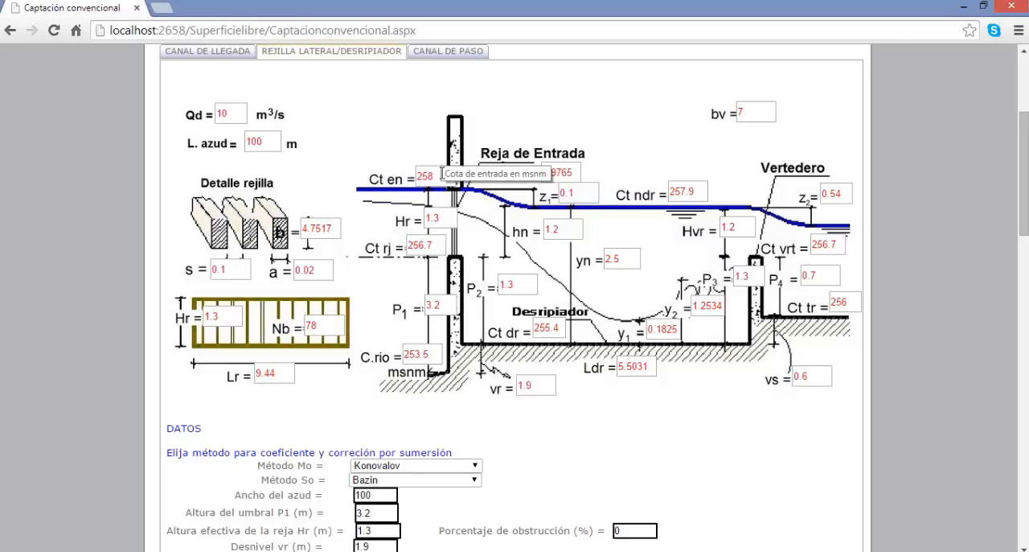
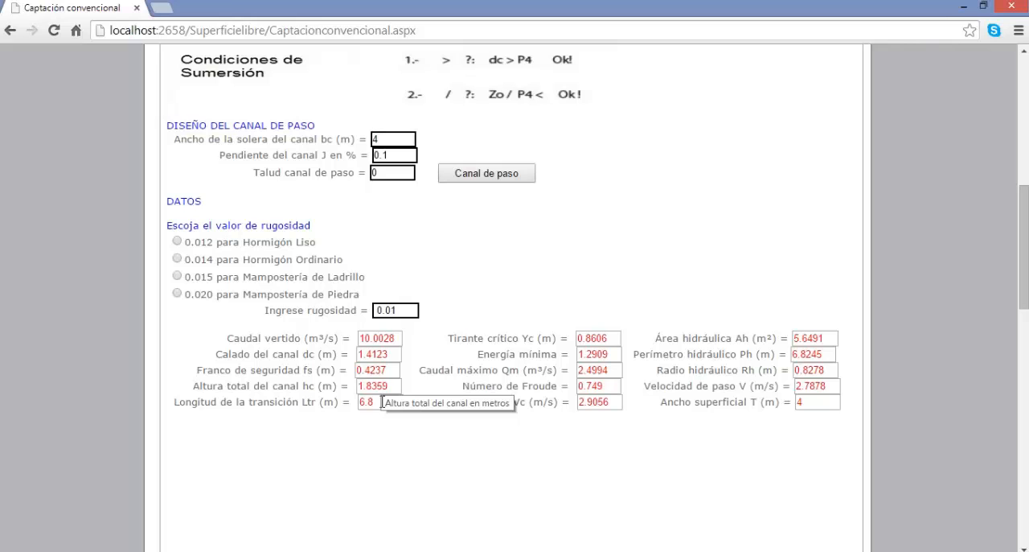
Open the flood channel section (Canal de crecientes) and calculate it with the preset flood flow of 1320 m³/s.
scroll(435, 334, up, 3)
scroll(434, 335, up, 2)
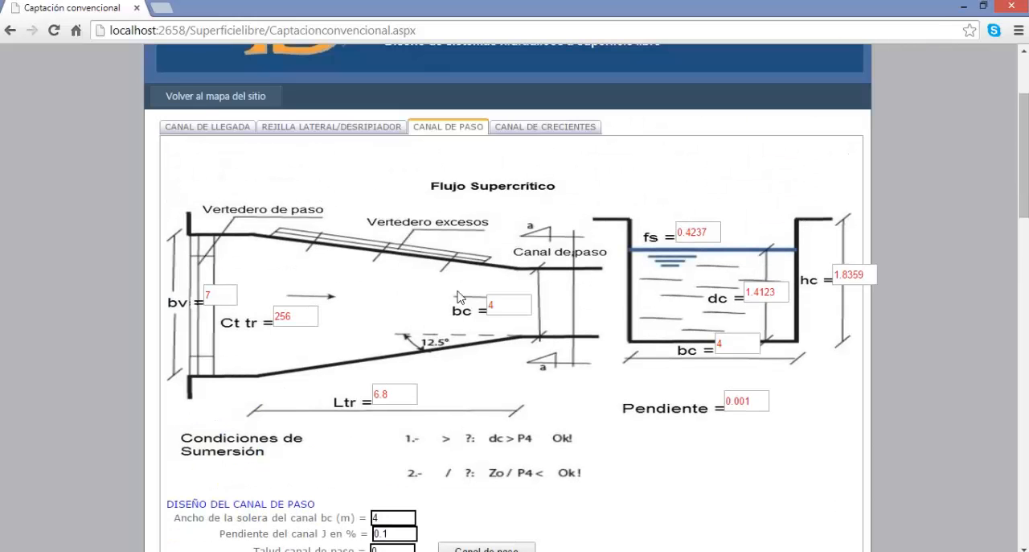
click(534, 129)
scroll(501, 244, down, 2)
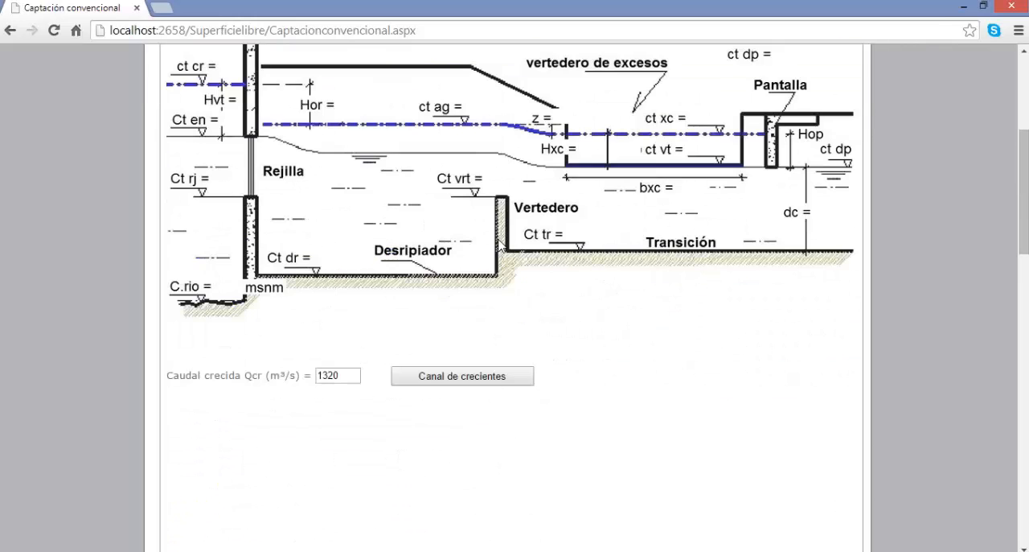
scroll(523, 249, up, 1)
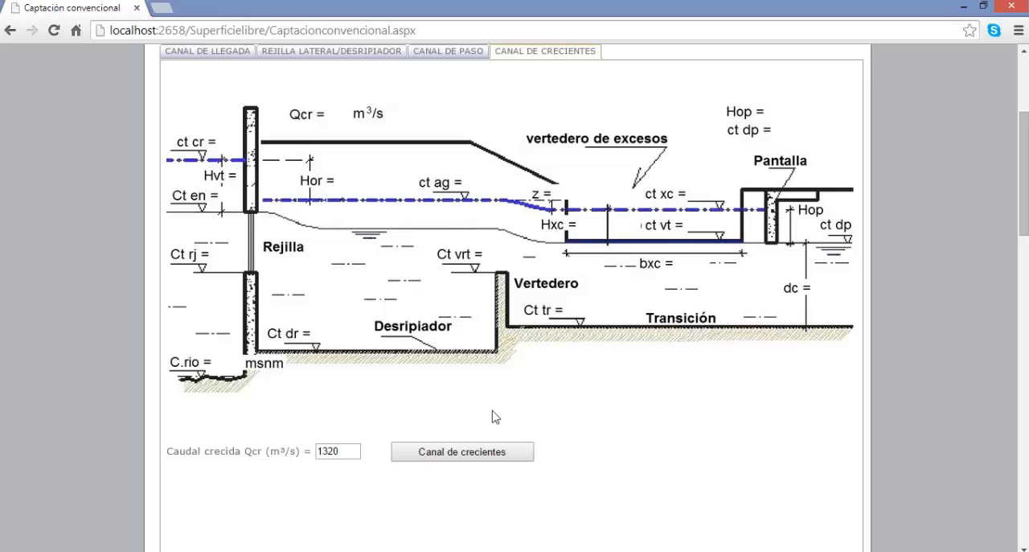
click(468, 452)
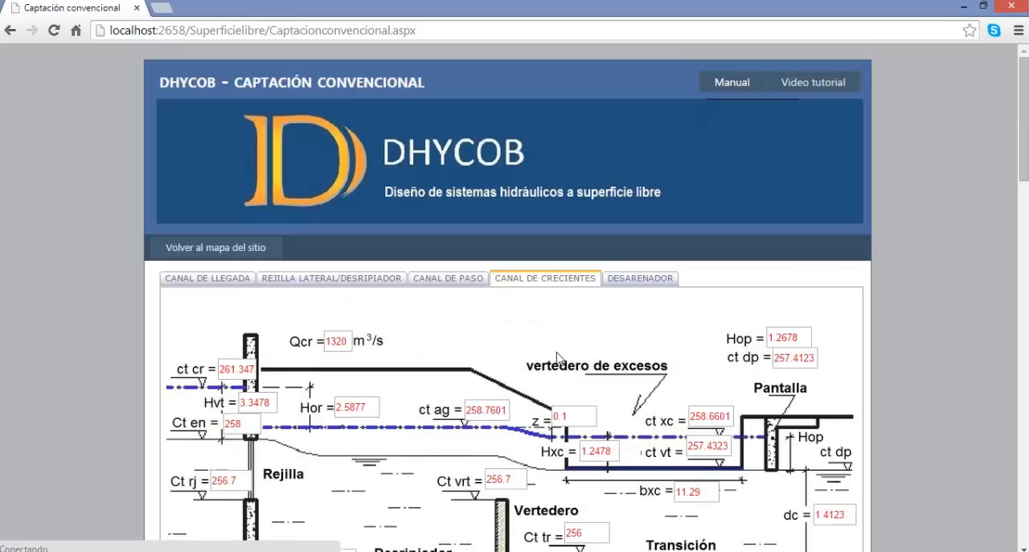
Examine the flood channel diagram and the results for the excess weir and screen, dismissing the Dropbox notification.
scroll(559, 358, down, 2)
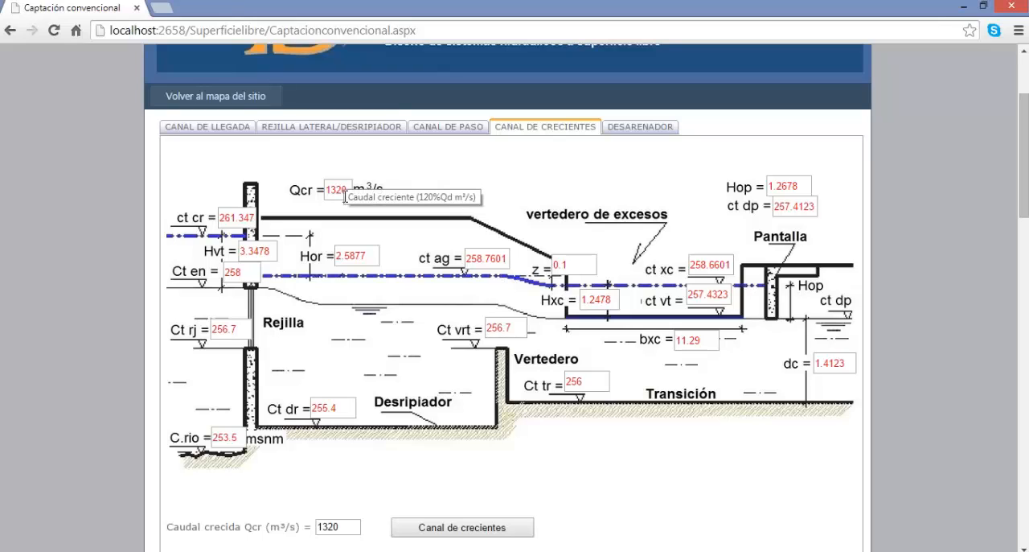
scroll(569, 324, down, 3)
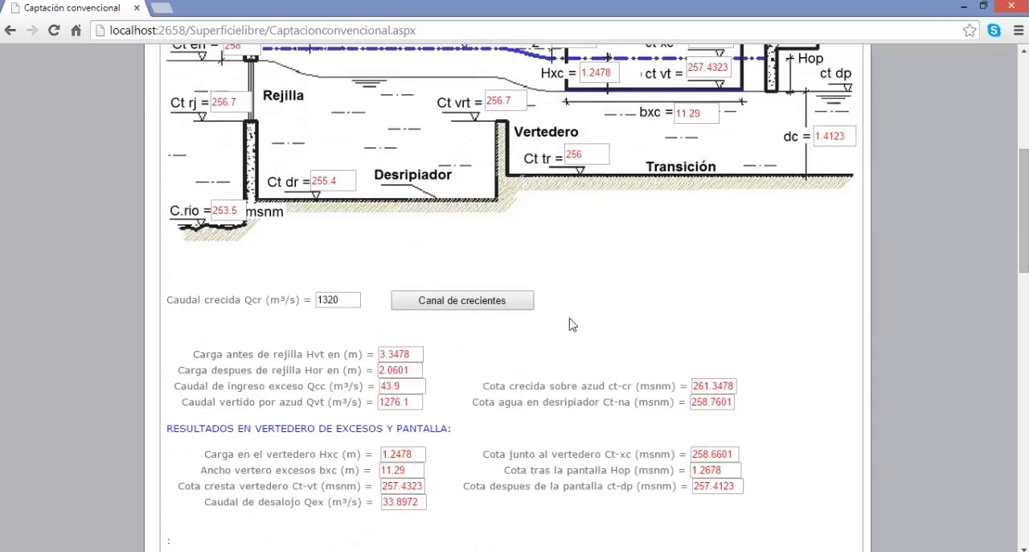
scroll(572, 324, down, 1)
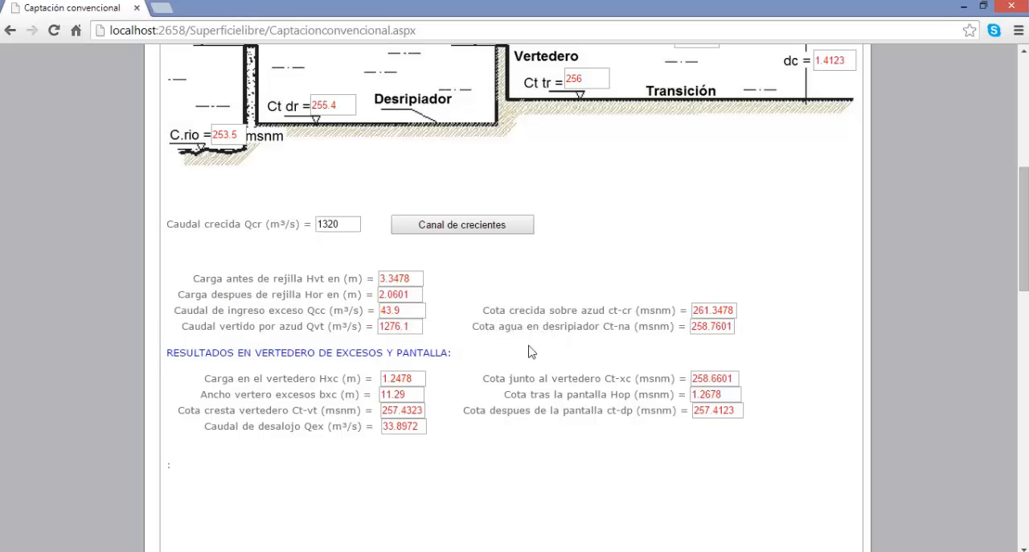
scroll(530, 351, up, 2)
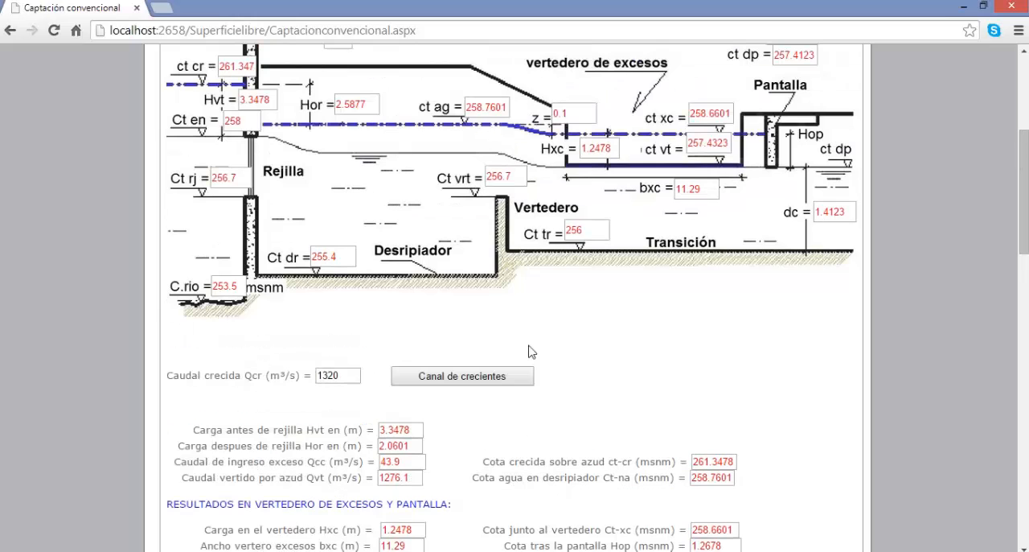
scroll(530, 350, up, 1)
scroll(516, 316, up, 1)
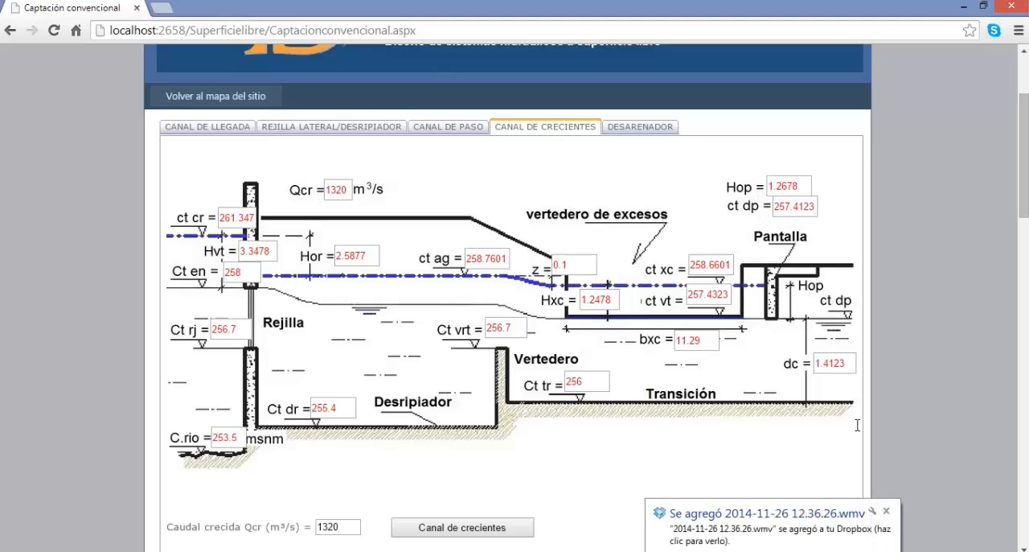
click(886, 510)
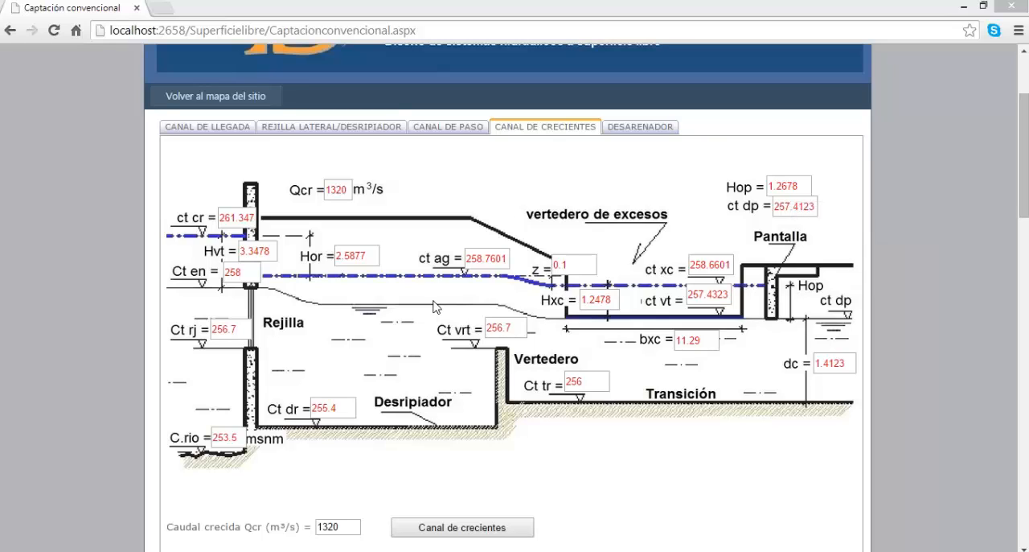
scroll(443, 342, down, 2)
scroll(533, 334, down, 1)
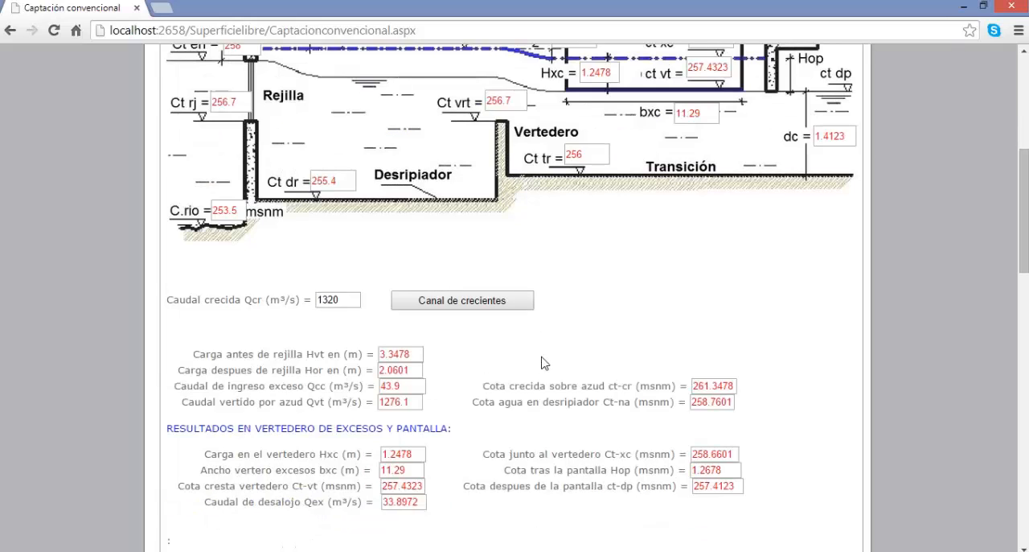
Open the sand trap section (Desarenador) and check the options for particle diameter and b/d ratio.
scroll(541, 363, up, 5)
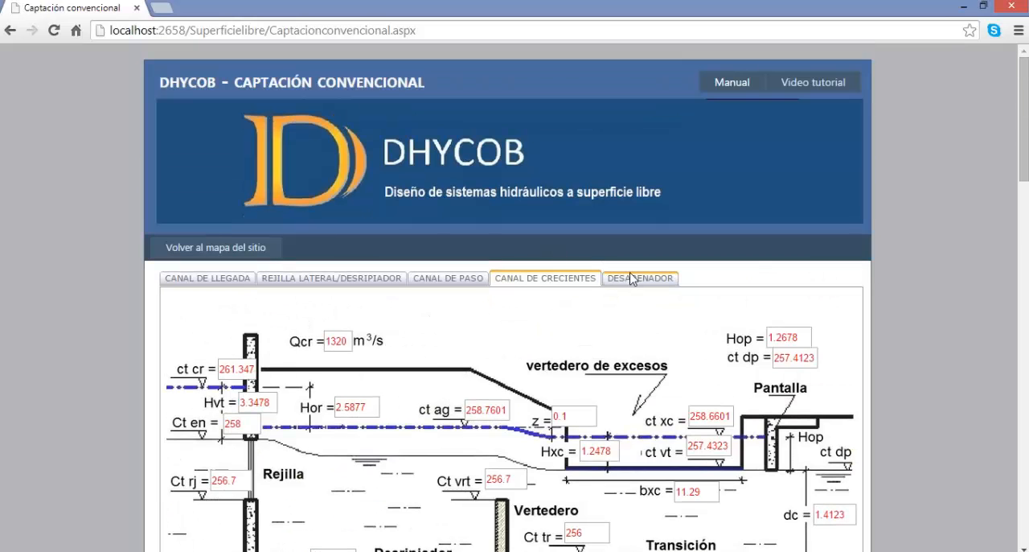
click(631, 279)
scroll(632, 281, down, 1)
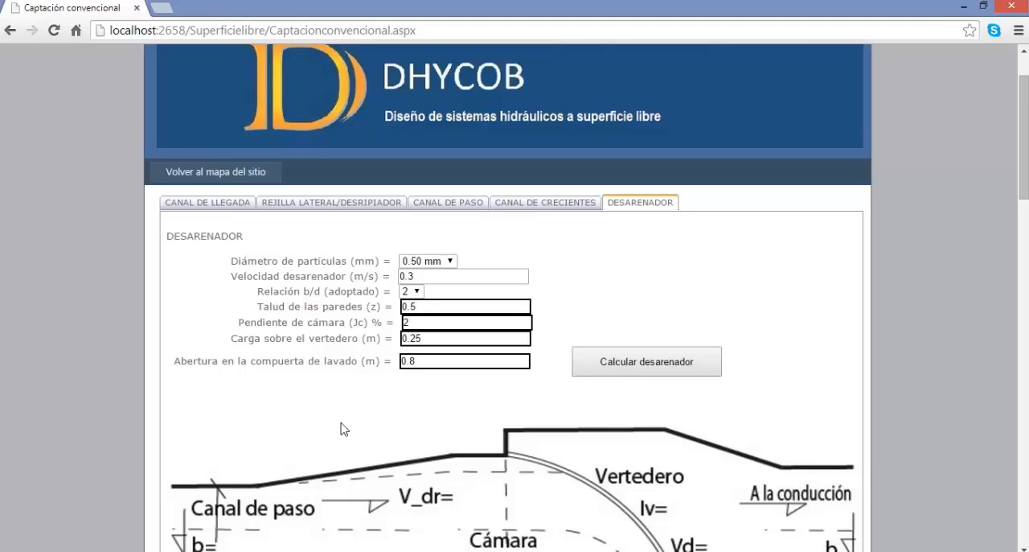
click(437, 264)
click(566, 271)
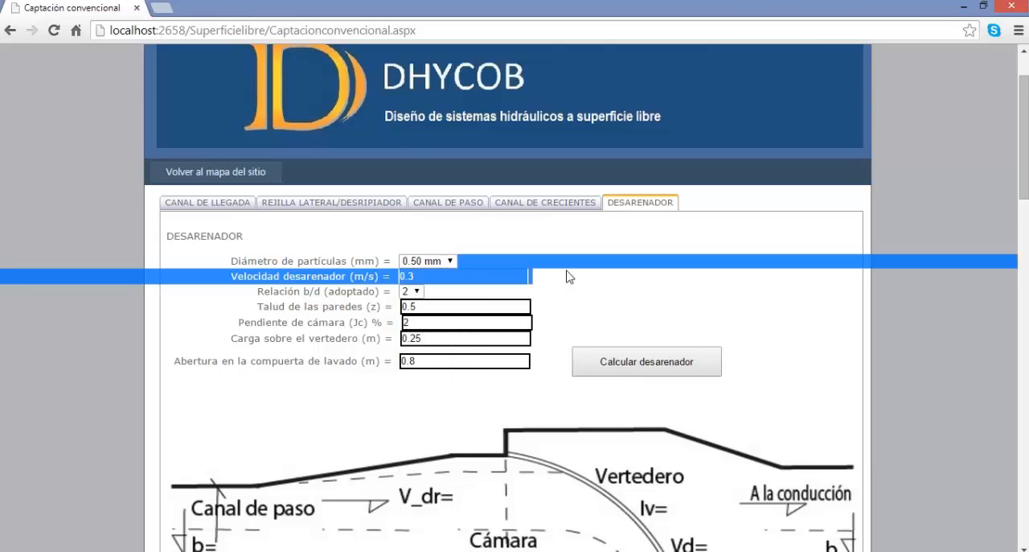
click(412, 292)
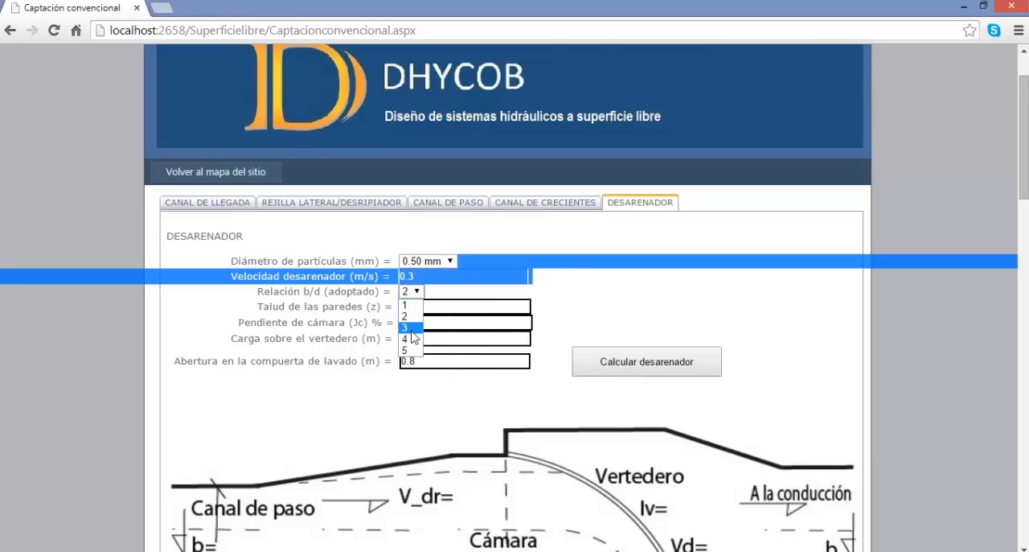
click(573, 310)
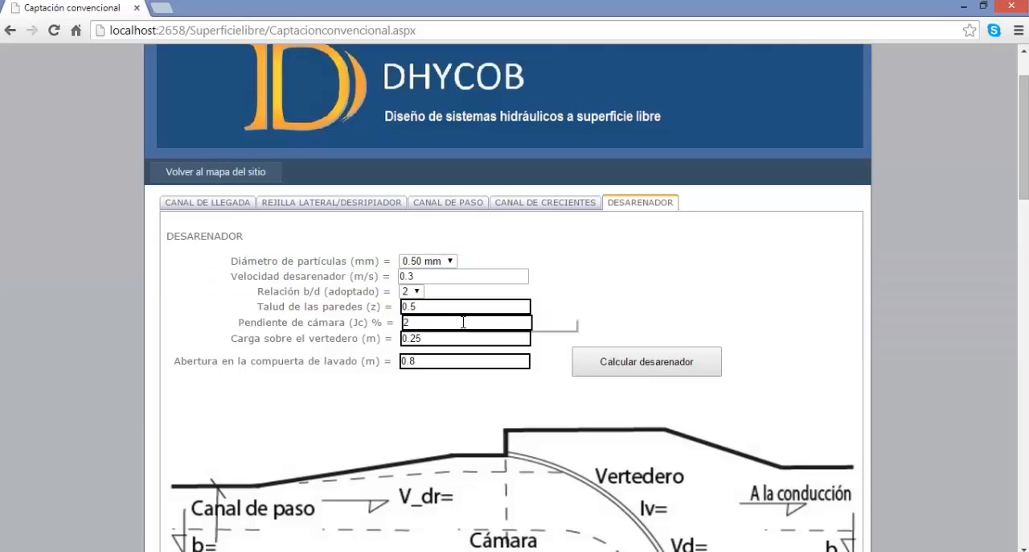
Choose a particle diameter of 0.50 mm and calculate the sand trap with the other preset values.
click(431, 260)
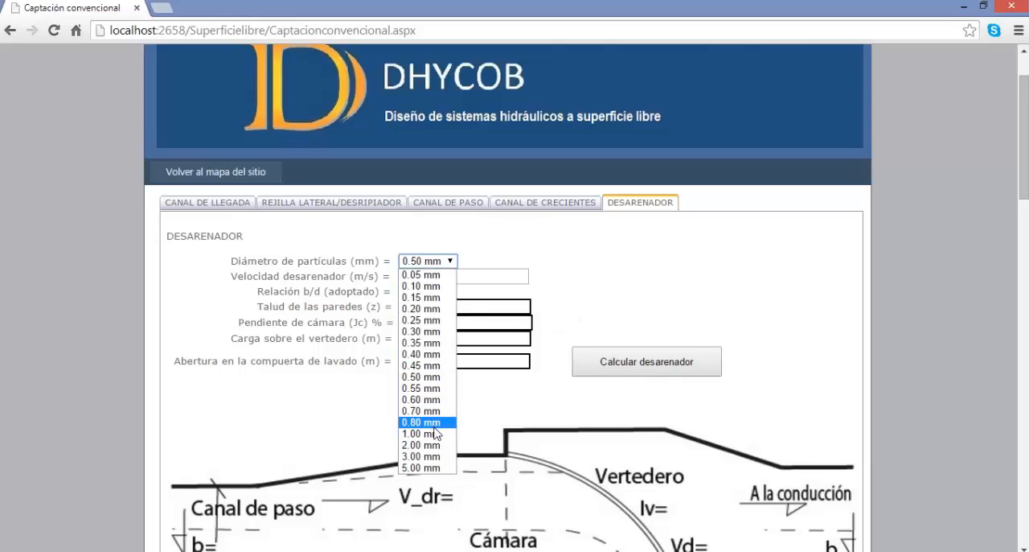
click(429, 378)
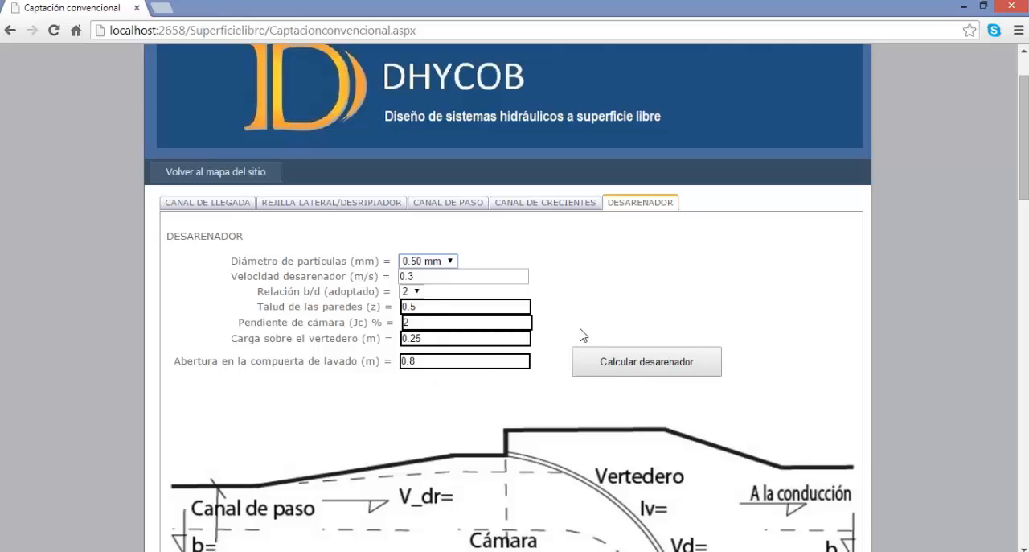
click(617, 363)
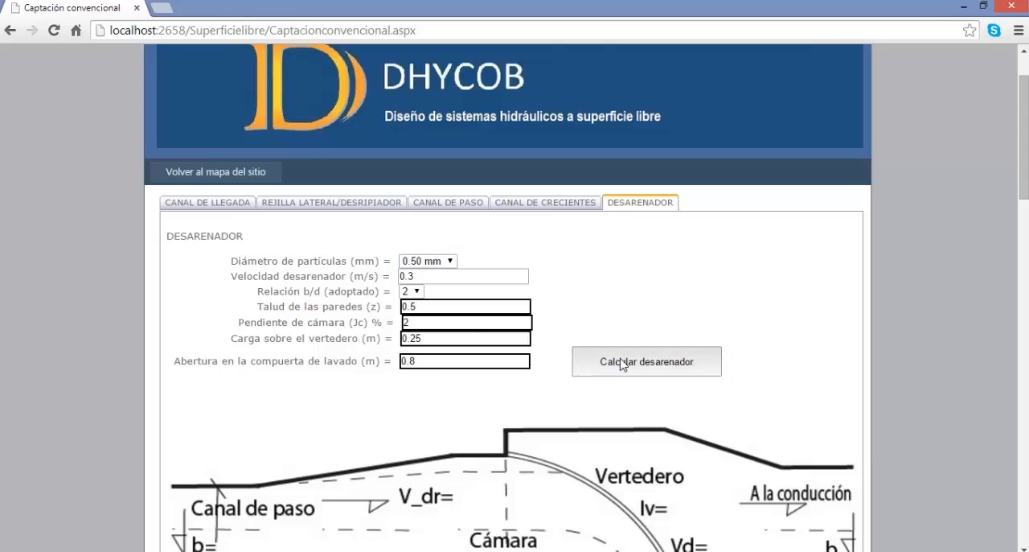
Examine the sand trap's plan diagram, the general and chamber results, and the dimensions in cross-section a_a.
scroll(595, 368, down, 2)
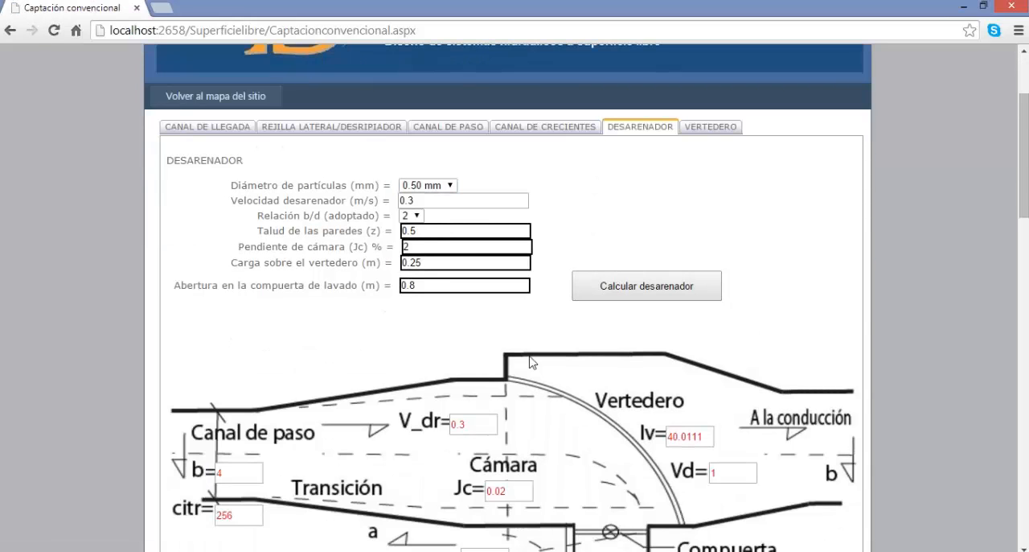
scroll(534, 364, down, 2)
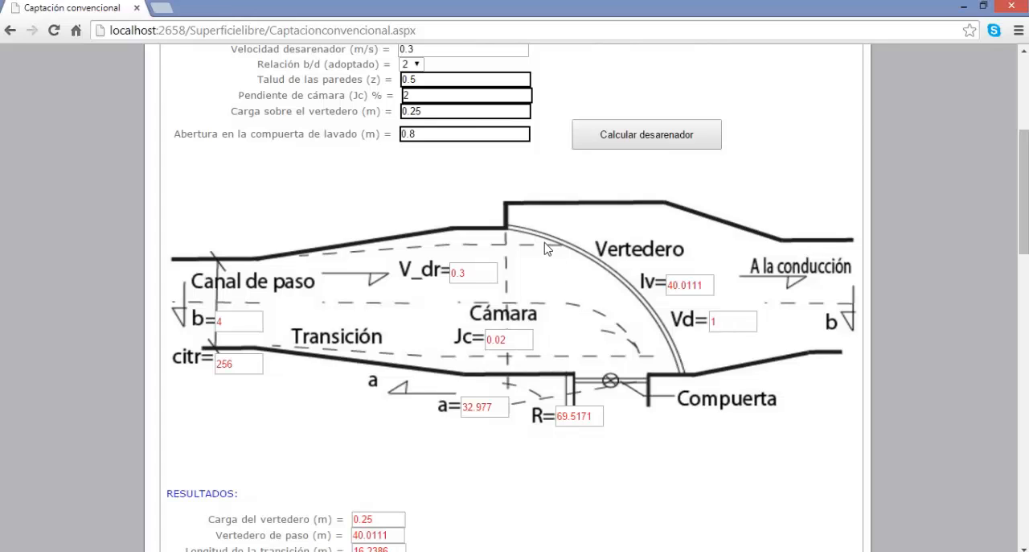
scroll(624, 359, down, 1)
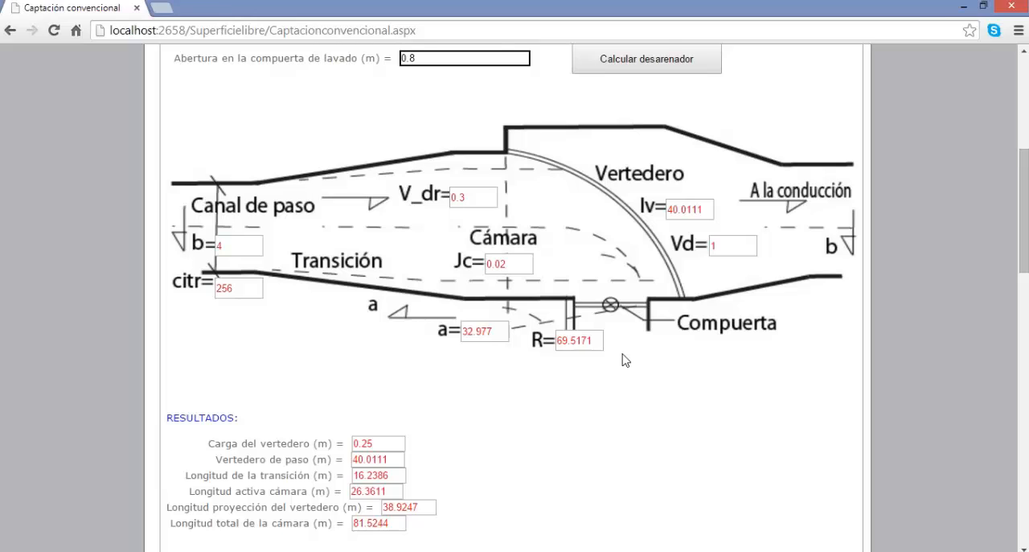
scroll(625, 360, down, 1)
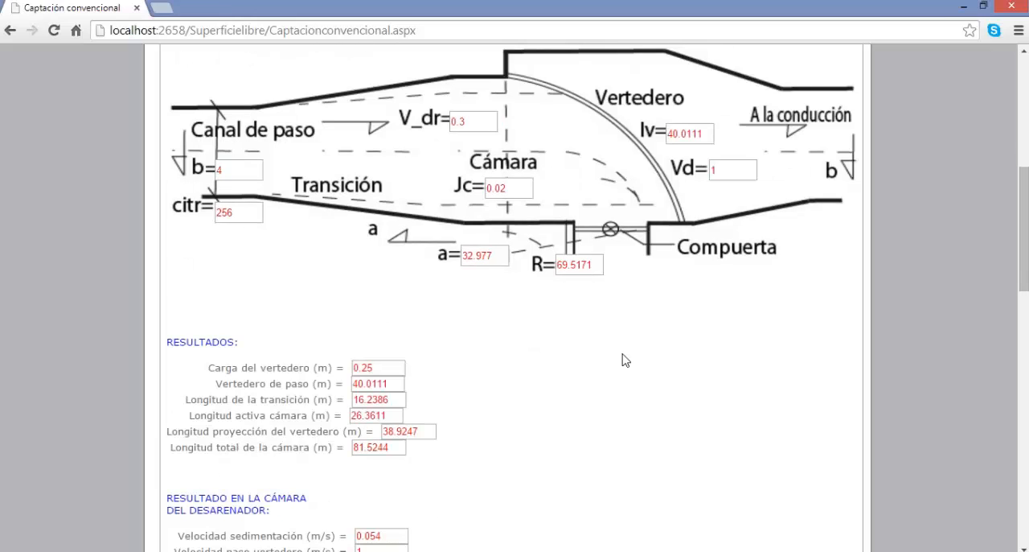
scroll(625, 360, down, 1)
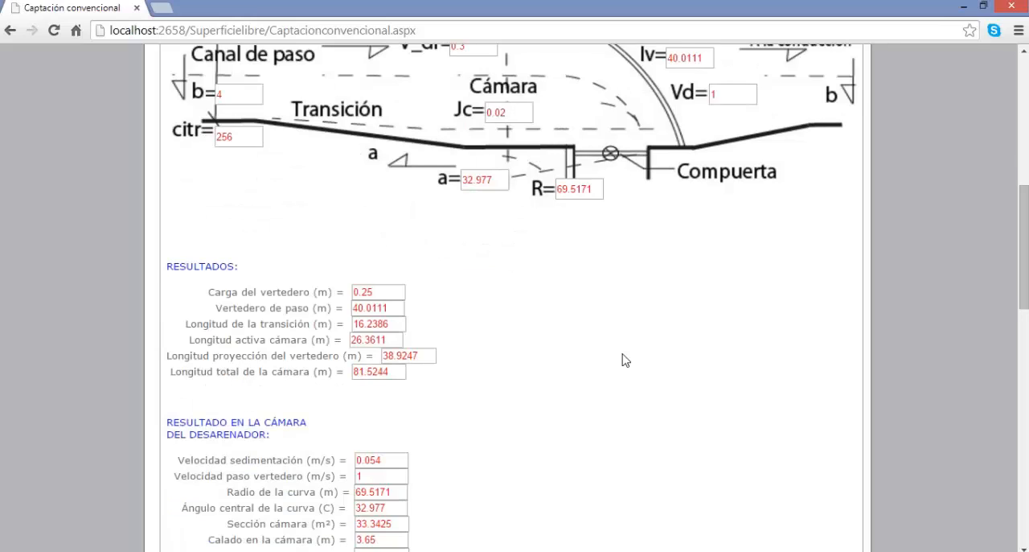
scroll(625, 359, down, 1)
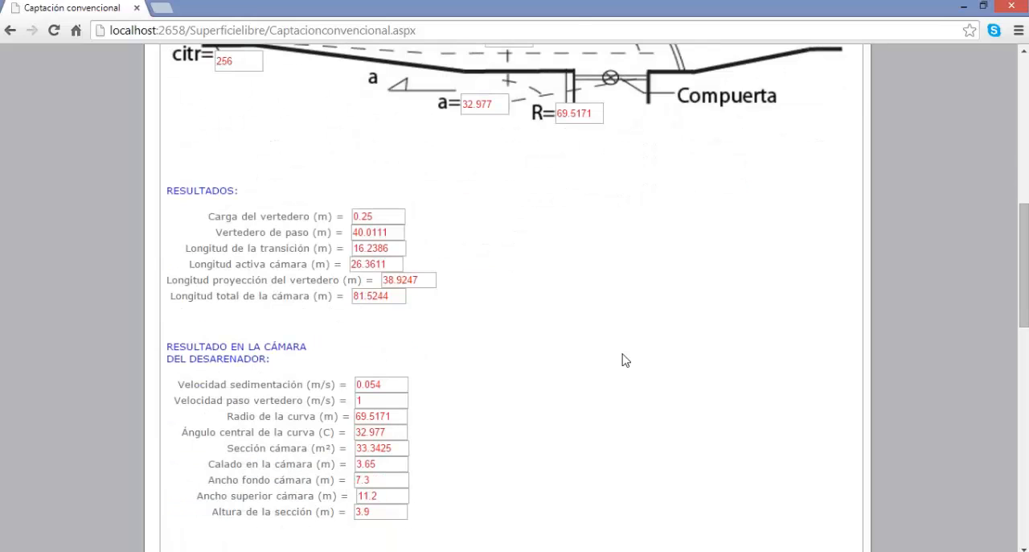
scroll(591, 422, down, 1)
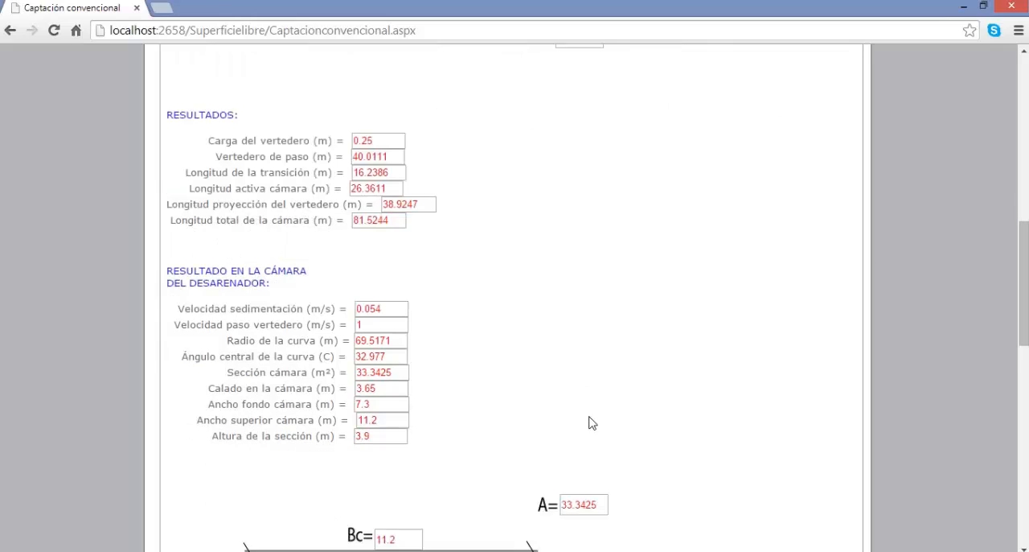
scroll(592, 422, down, 1)
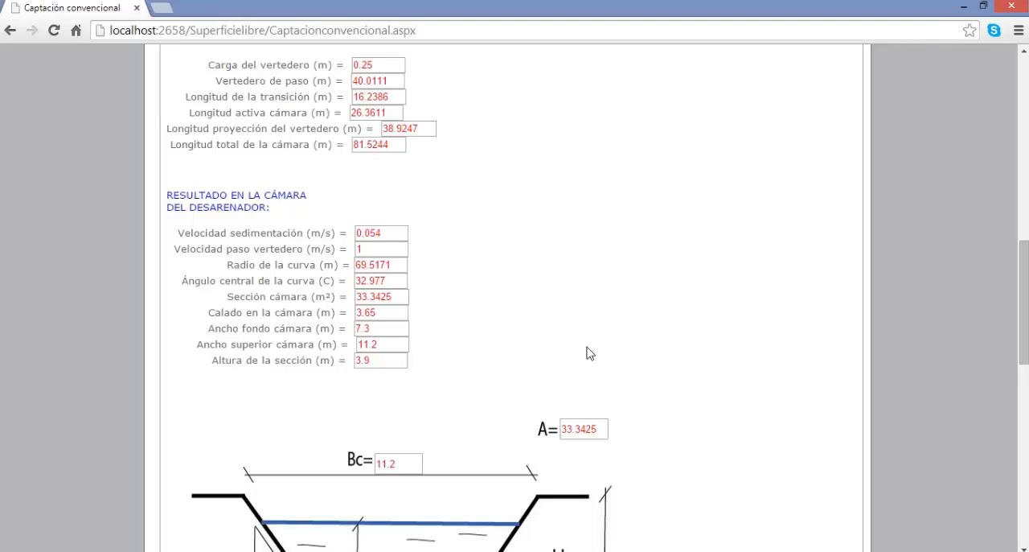
scroll(587, 353, up, 2)
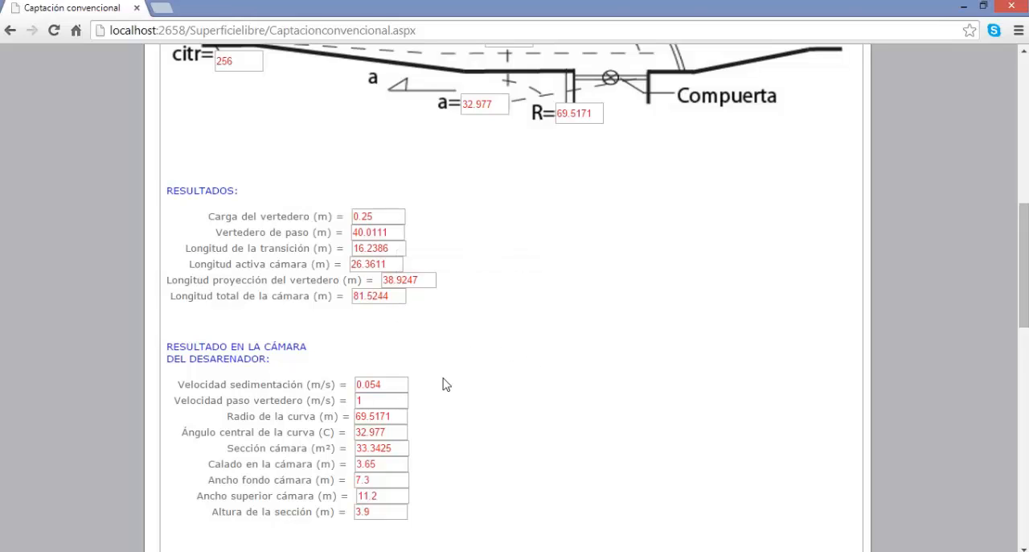
scroll(447, 388, down, 2)
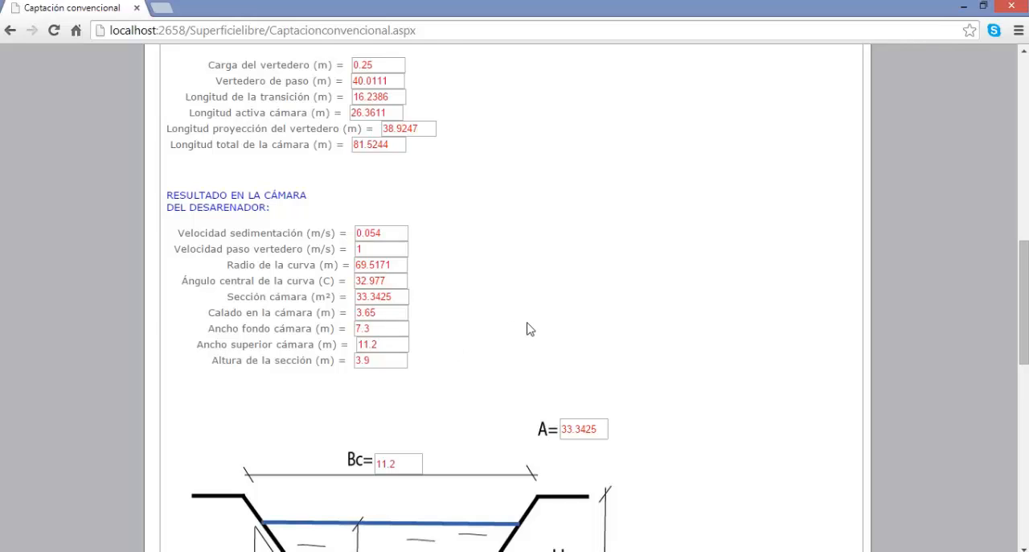
scroll(531, 329, down, 1)
scroll(531, 329, down, 1)
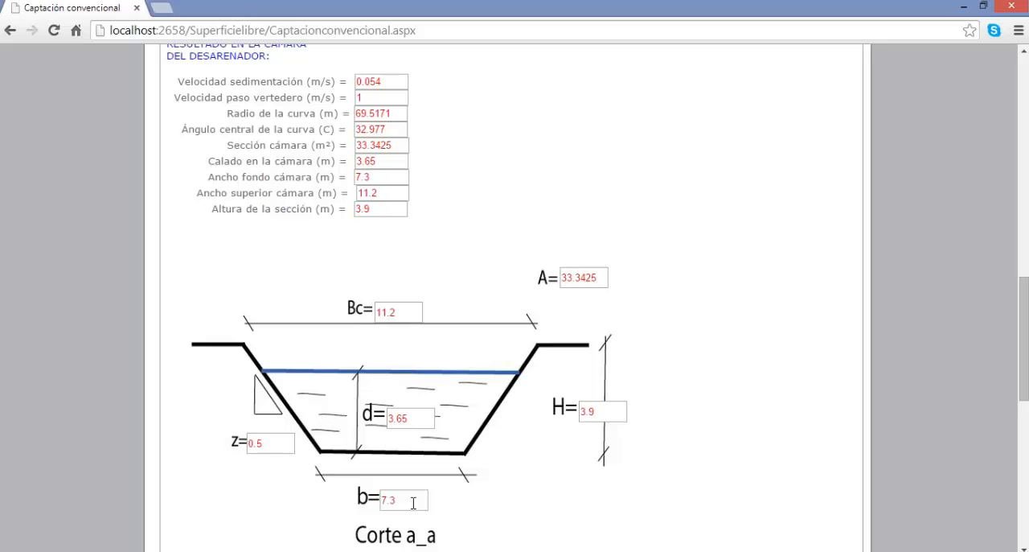
scroll(412, 503, down, 1)
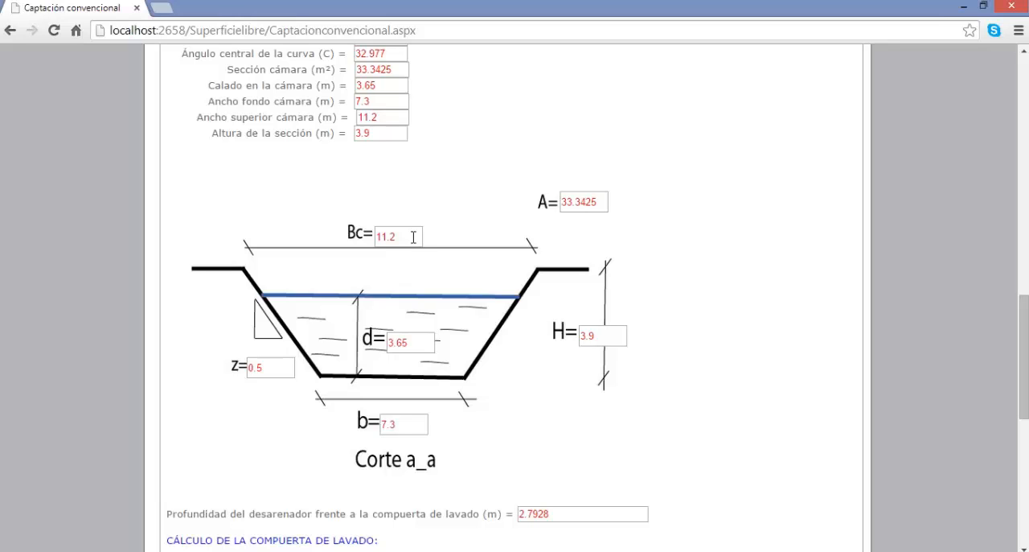
scroll(412, 237, up, 5)
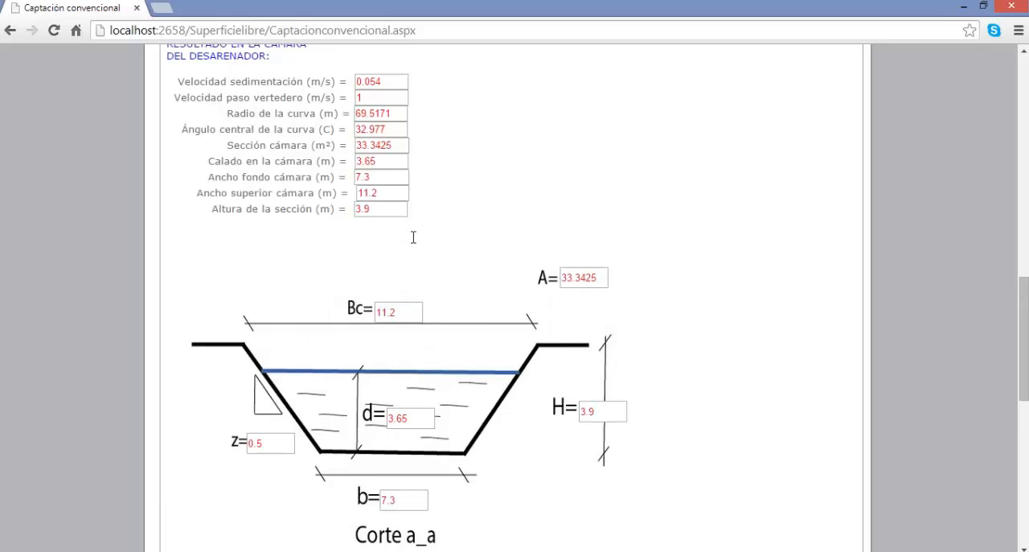
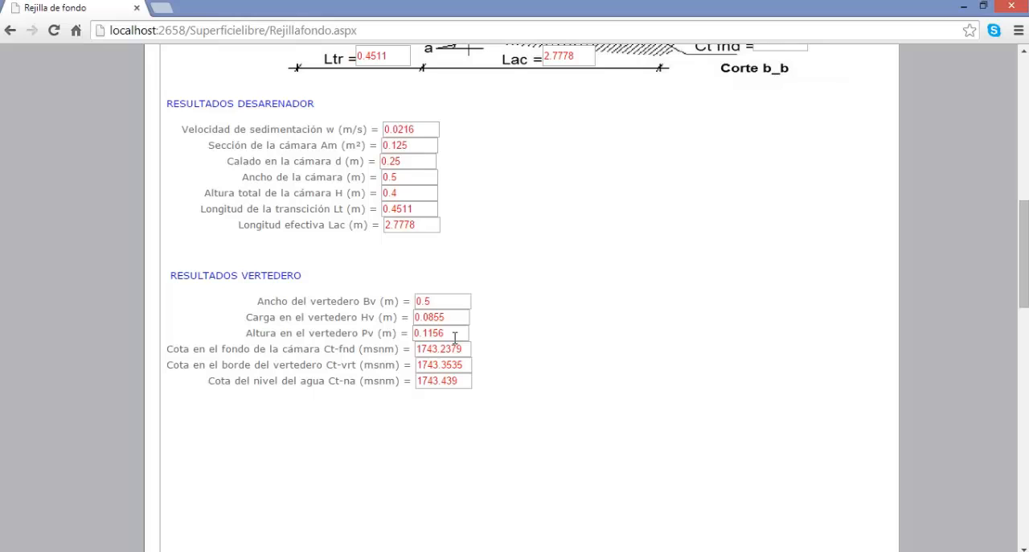
Leave the sand trap results, return to the site map and open the weir design module (Diseño del azud).
scroll(455, 337, up, 4)
scroll(455, 343, up, 1)
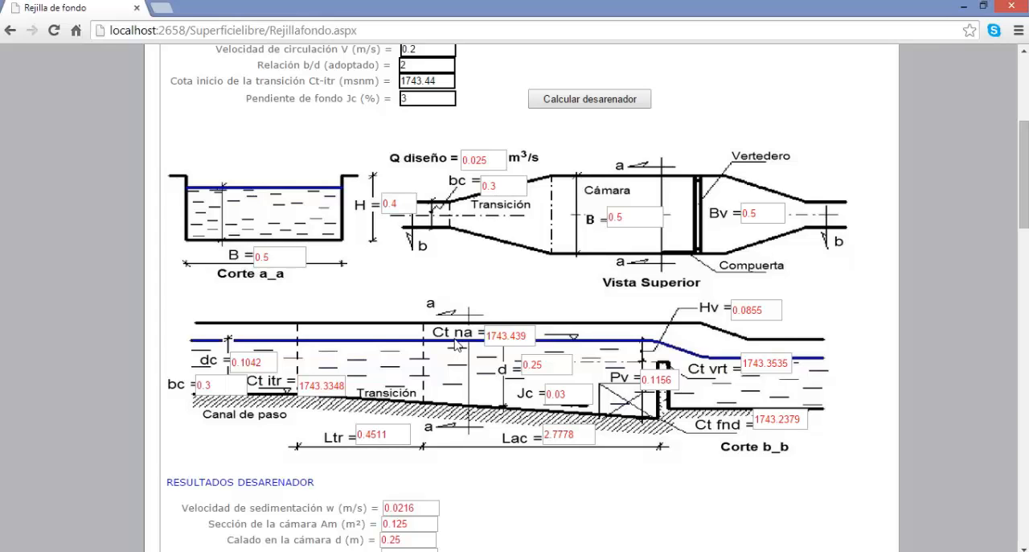
scroll(455, 344, down, 3)
scroll(455, 346, up, 5)
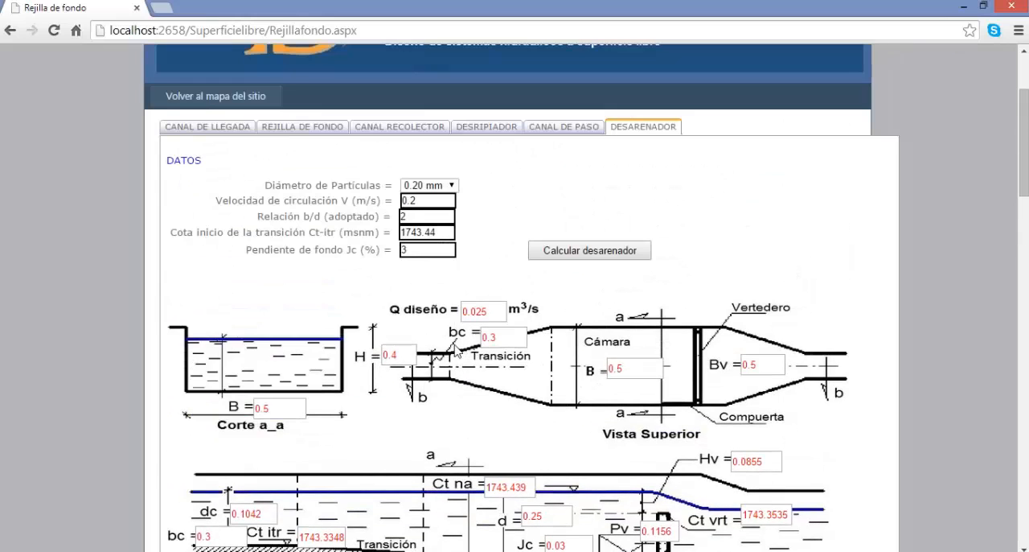
click(202, 101)
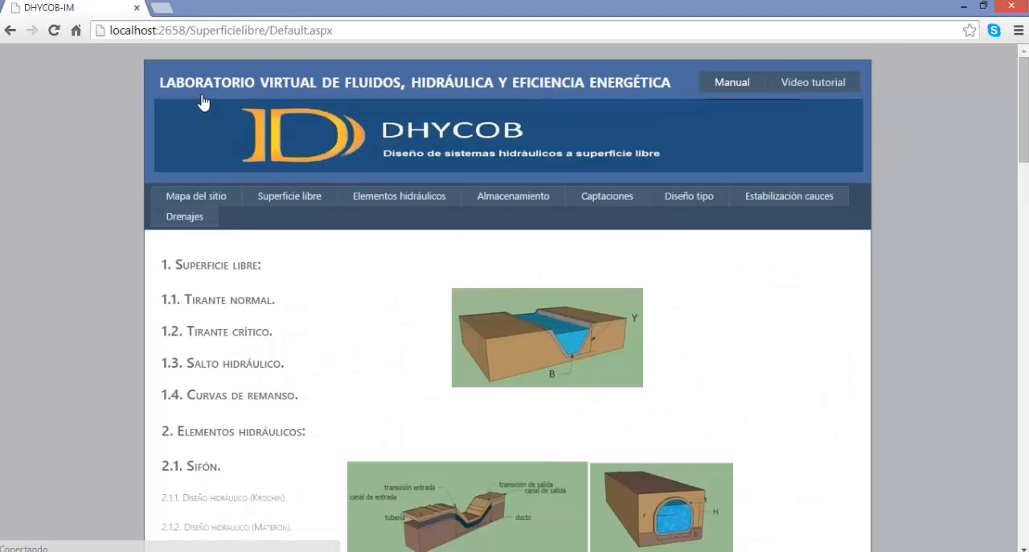
mouse_move(350, 251)
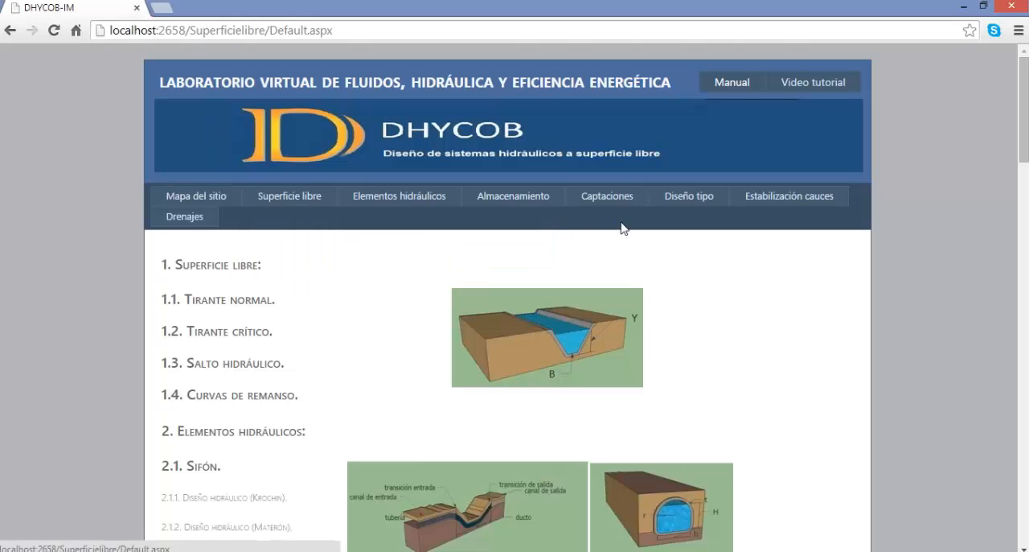
mouse_move(615, 225)
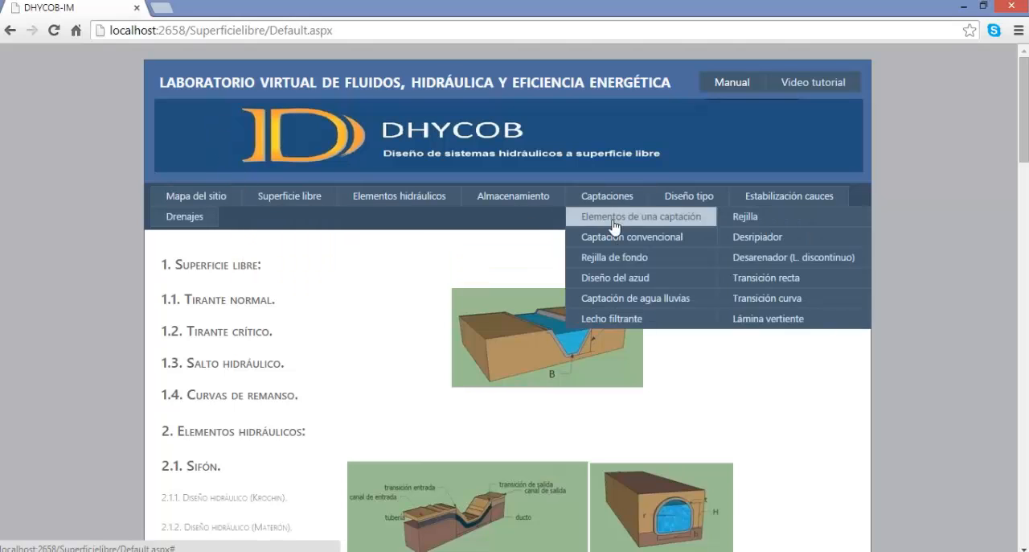
click(610, 279)
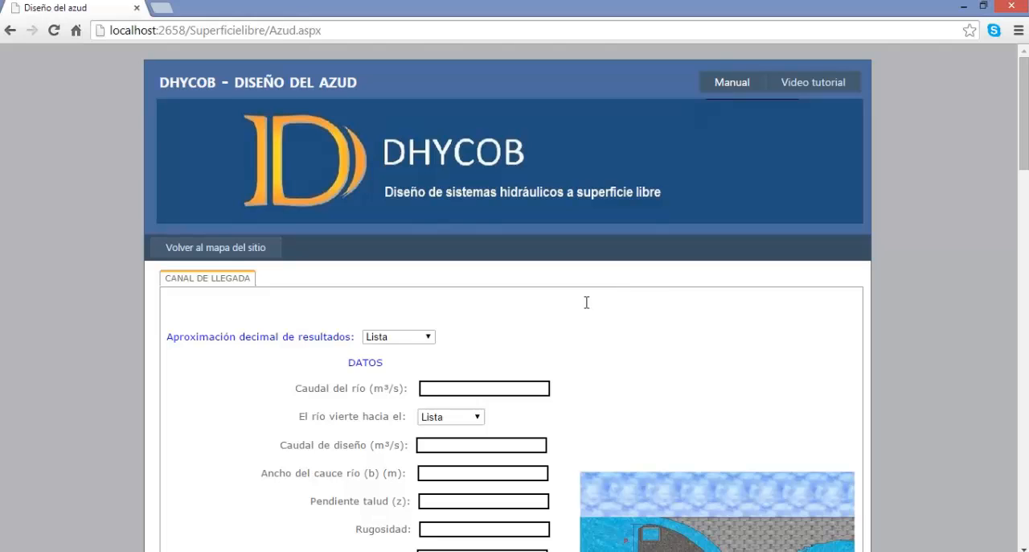
Load the example data for the weir's arrival channel.
scroll(586, 302, down, 1)
scroll(587, 309, down, 1)
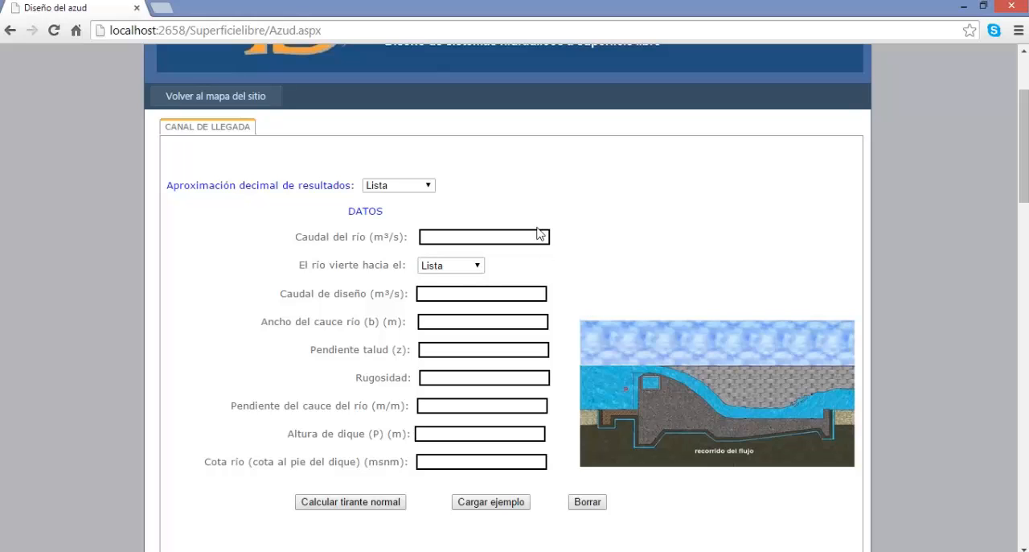
scroll(259, 155, up, 2)
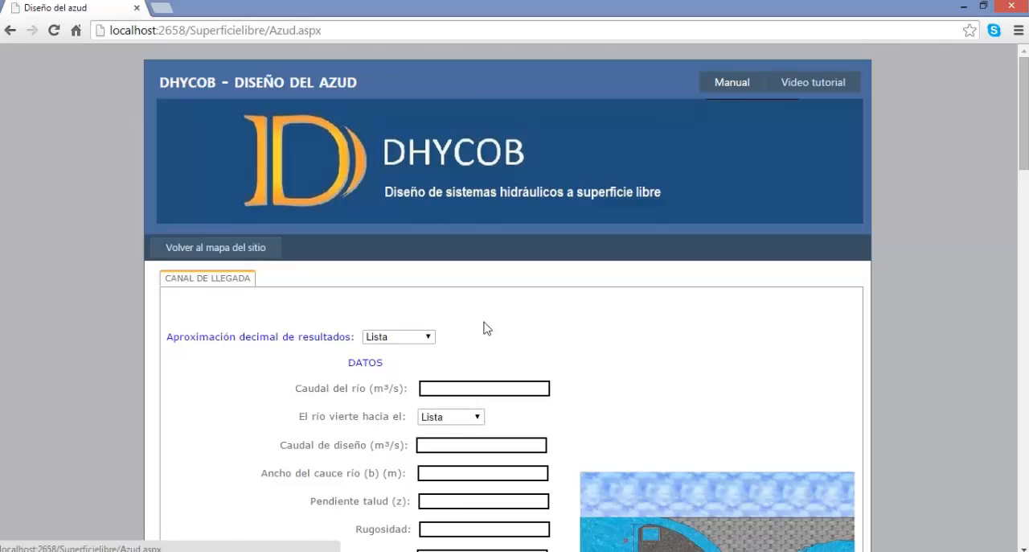
scroll(487, 329, down, 4)
click(495, 357)
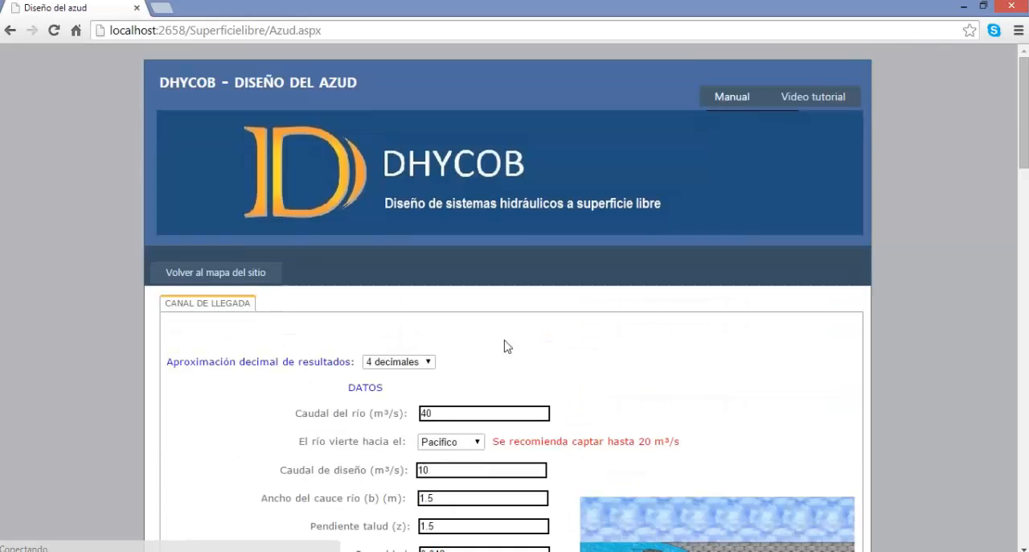
Calculate the arrival channel's normal depth from the example data and review the upstream flow results.
scroll(335, 356, down, 2)
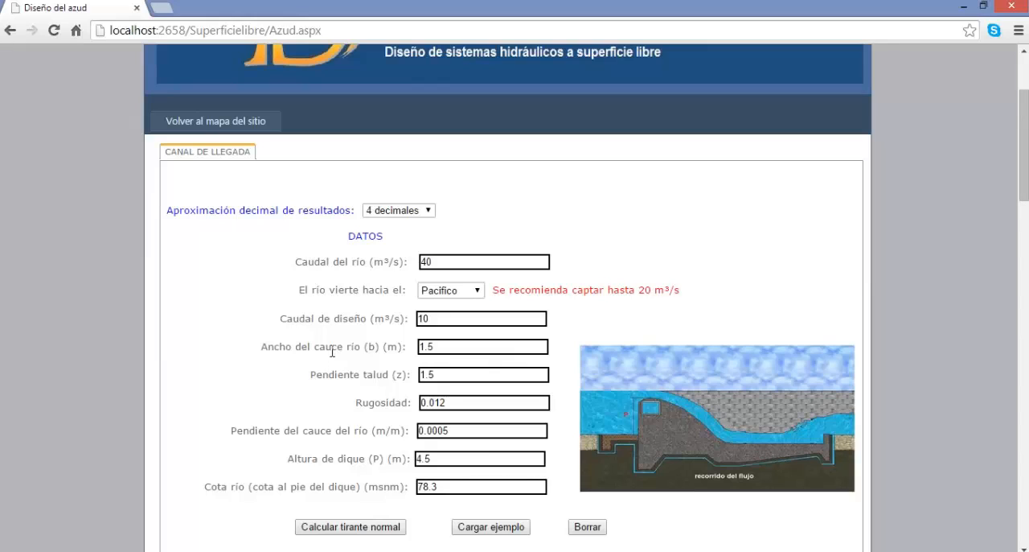
scroll(348, 416, down, 1)
click(349, 450)
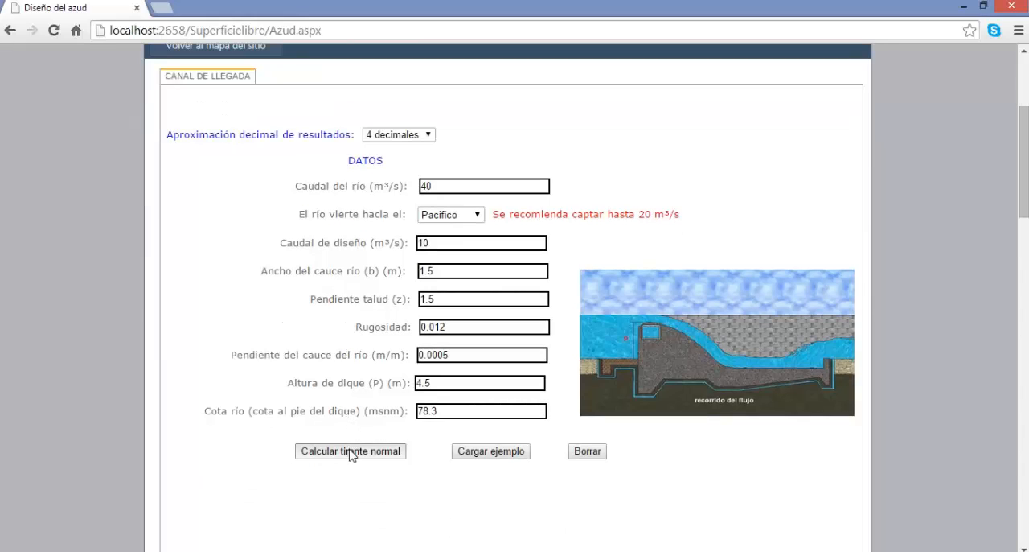
scroll(438, 395, down, 1)
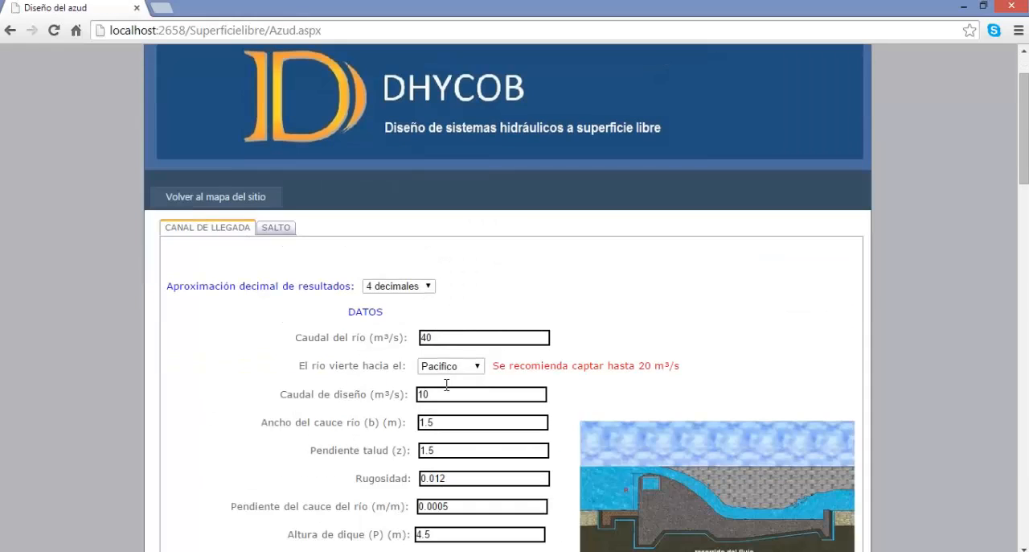
scroll(446, 385, down, 2)
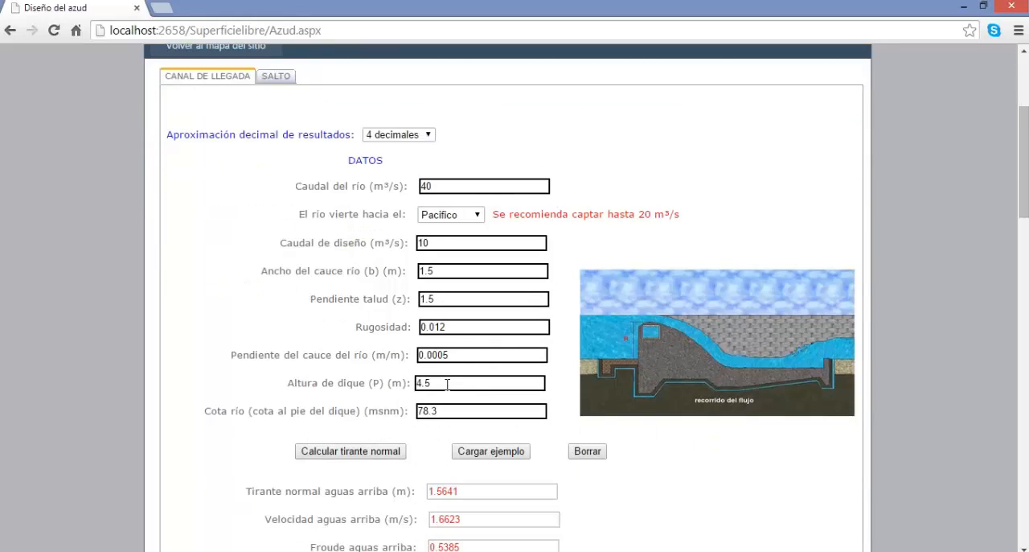
scroll(643, 403, down, 1)
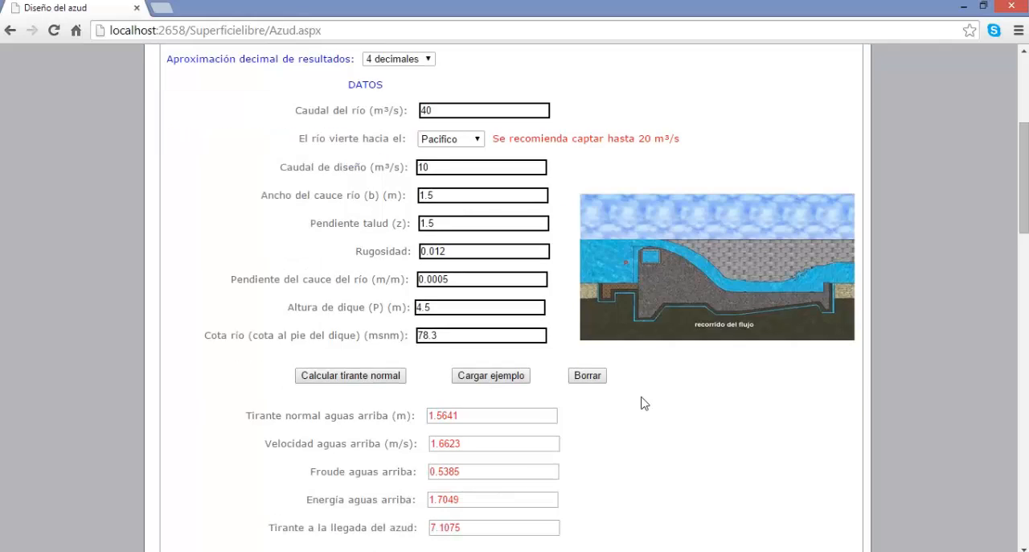
Calculate the backwater curve with a depth increment of 0.1 and review its table and profile chart.
scroll(644, 404, down, 1)
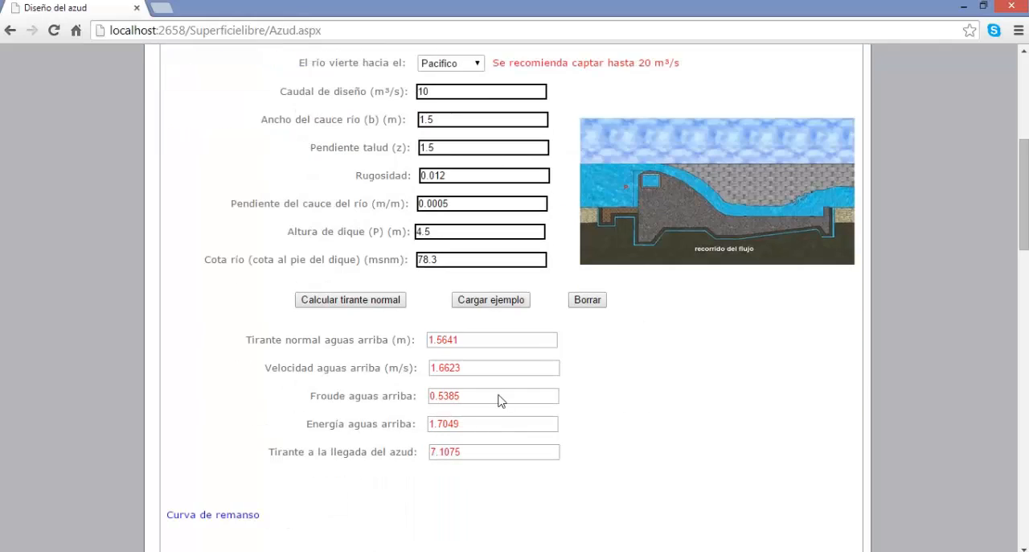
scroll(482, 399, down, 3)
click(374, 380)
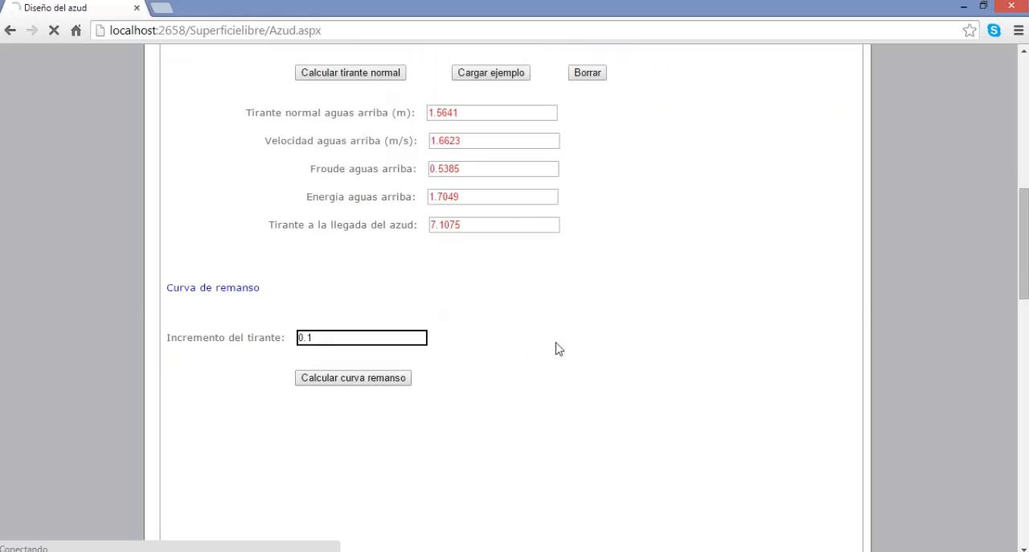
scroll(567, 345, down, 5)
scroll(566, 345, down, 4)
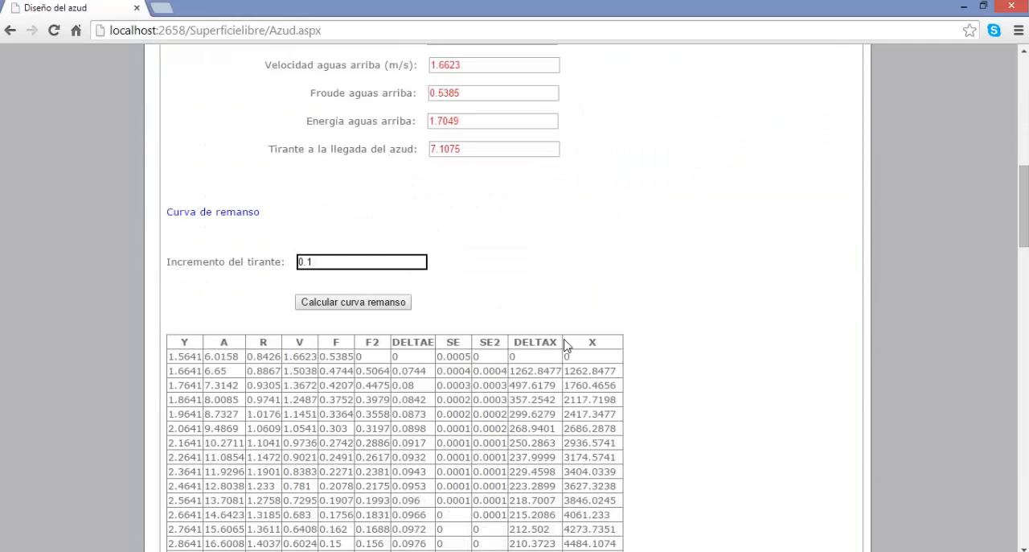
scroll(566, 345, down, 1)
scroll(566, 342, down, 2)
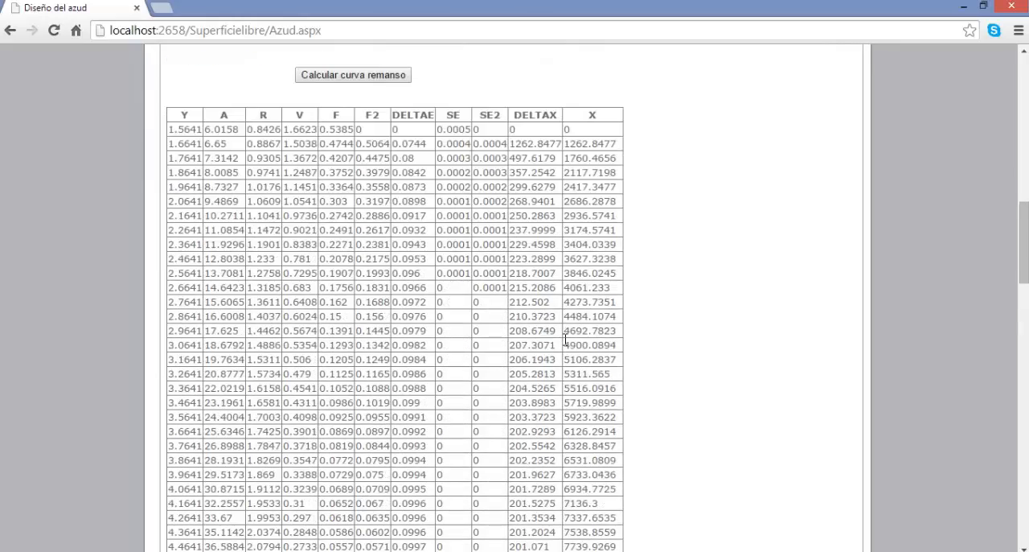
scroll(565, 340, down, 8)
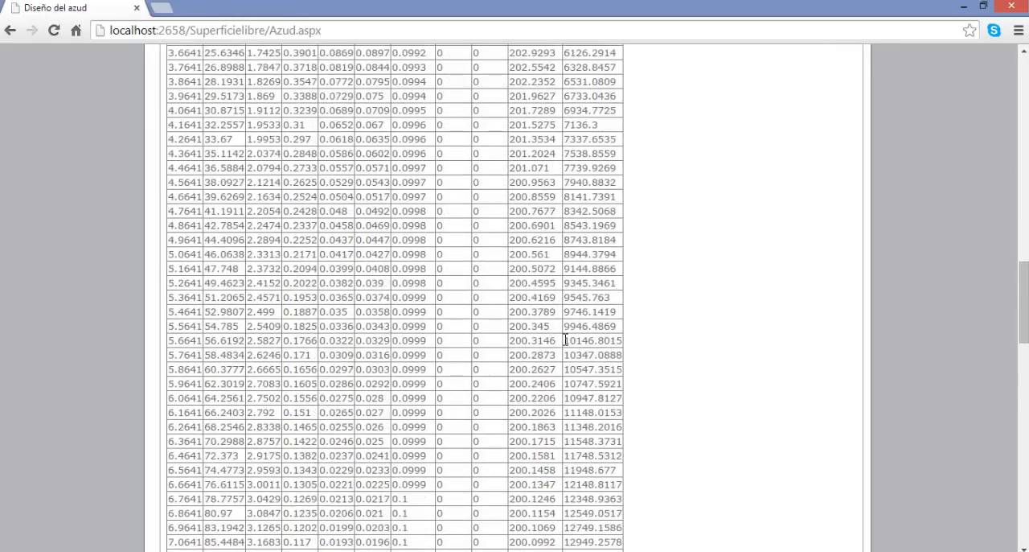
scroll(565, 340, down, 2)
scroll(565, 345, down, 2)
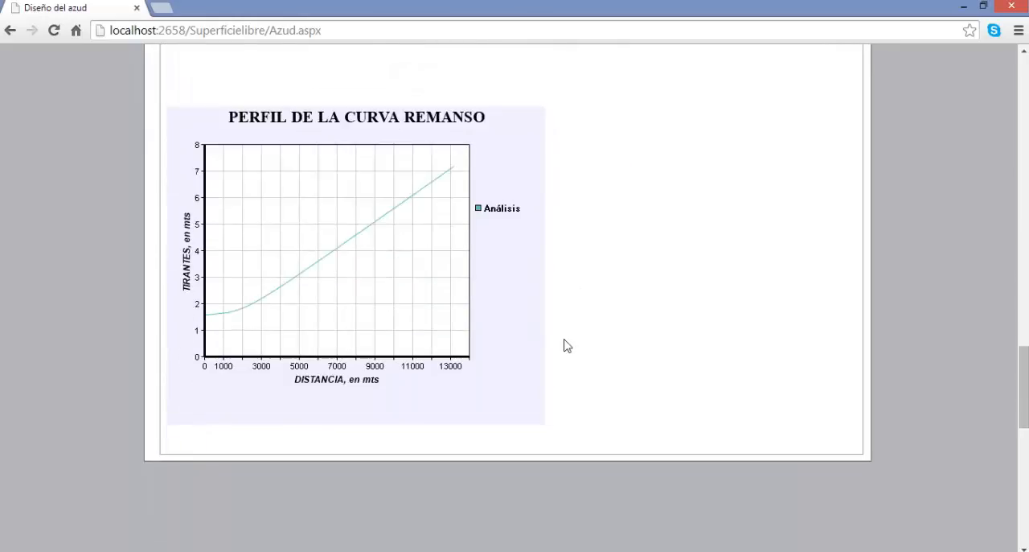
Open the hydraulic jump section (Salto) and load its calculation example.
scroll(567, 345, up, 11)
scroll(565, 344, up, 10)
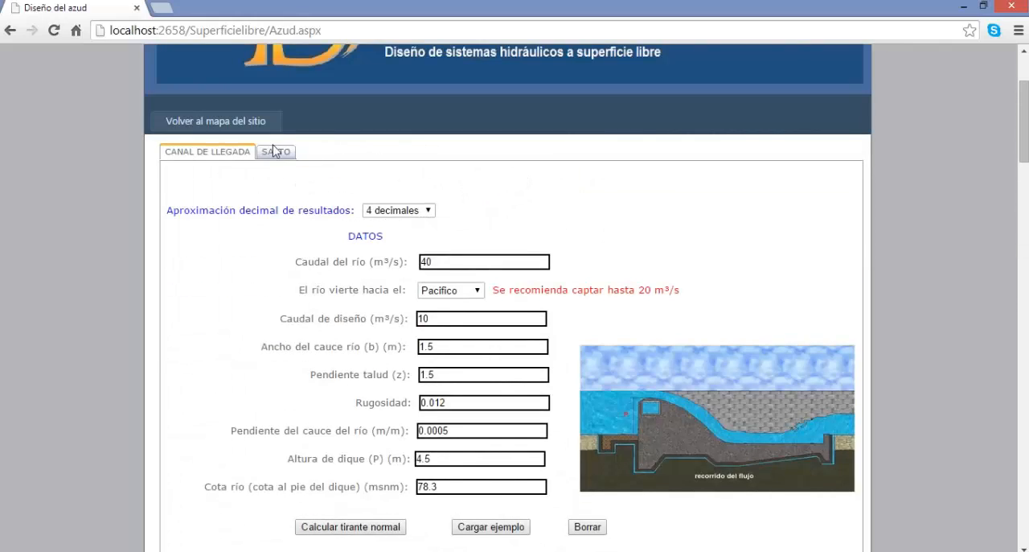
click(273, 151)
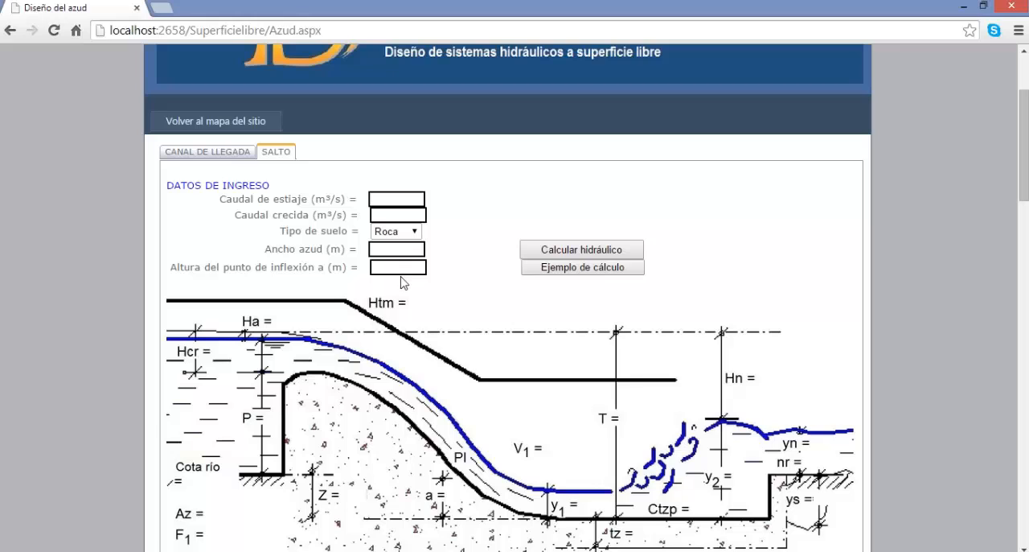
click(582, 268)
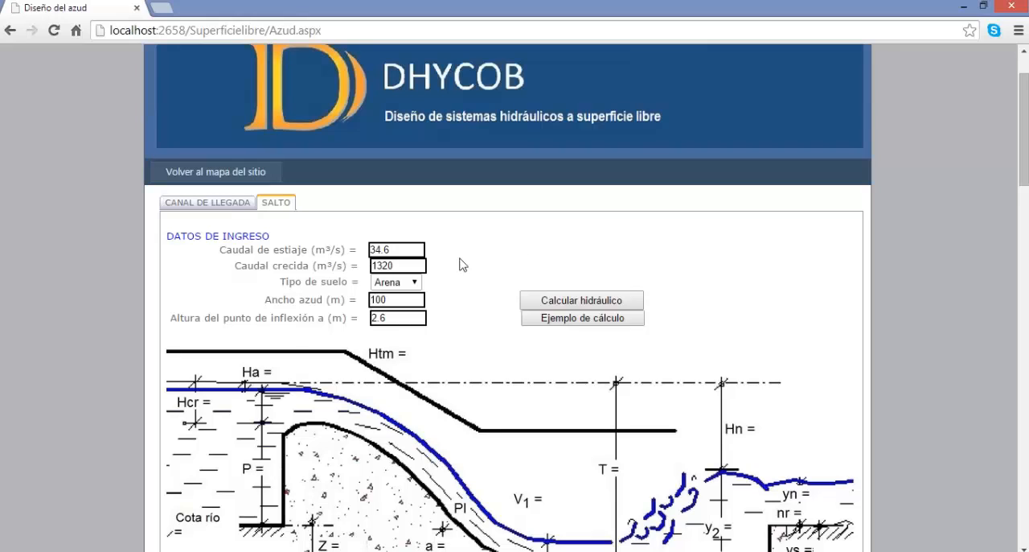
Check the soil type options, keep Arena, calculate the weir hydraulics and review the diagram and hydraulic results.
click(409, 283)
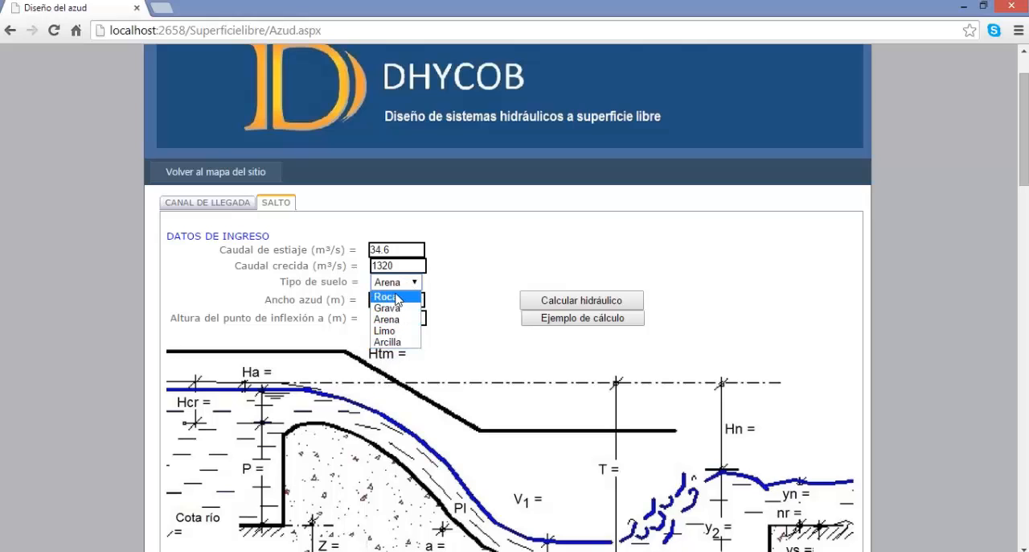
click(482, 279)
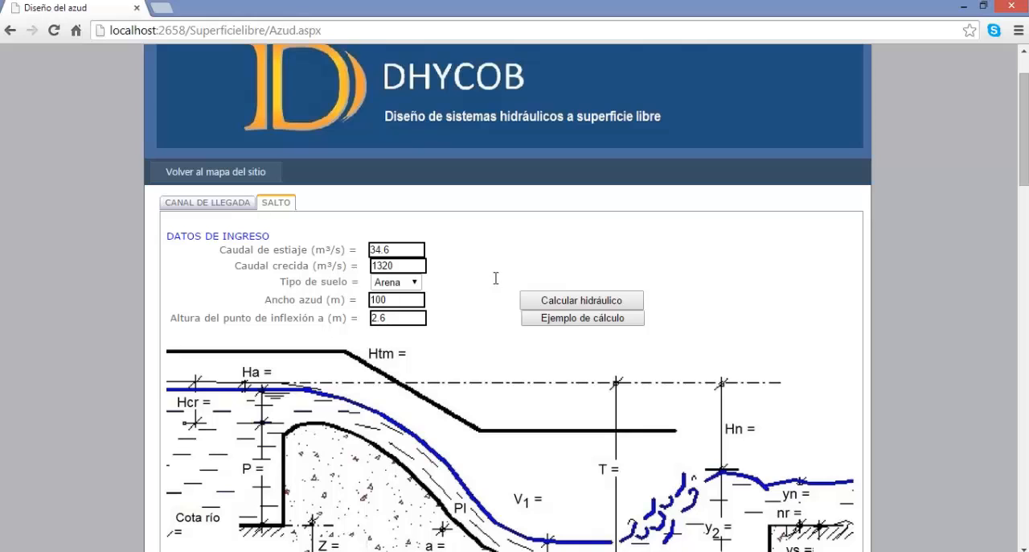
click(582, 301)
scroll(582, 299, down, 4)
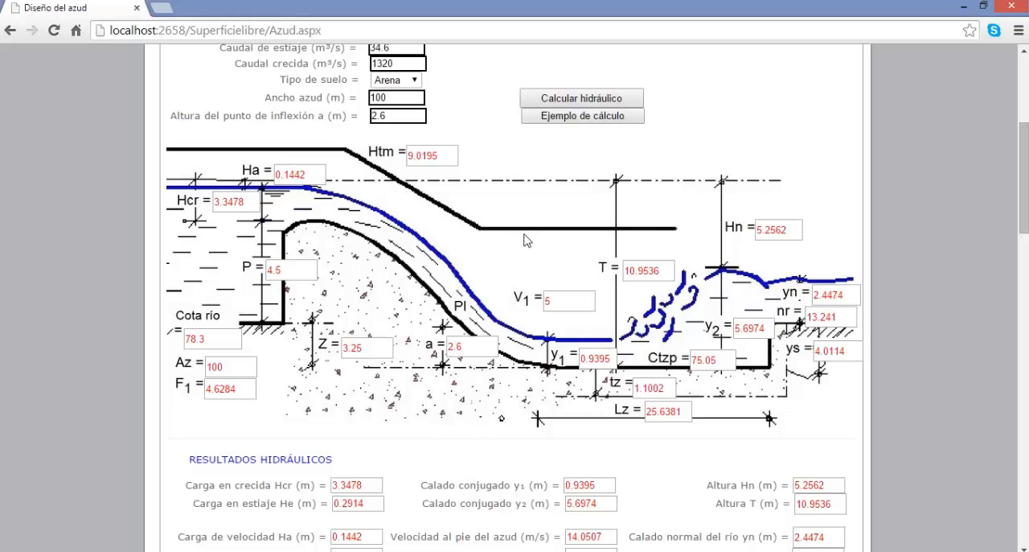
scroll(560, 251, down, 2)
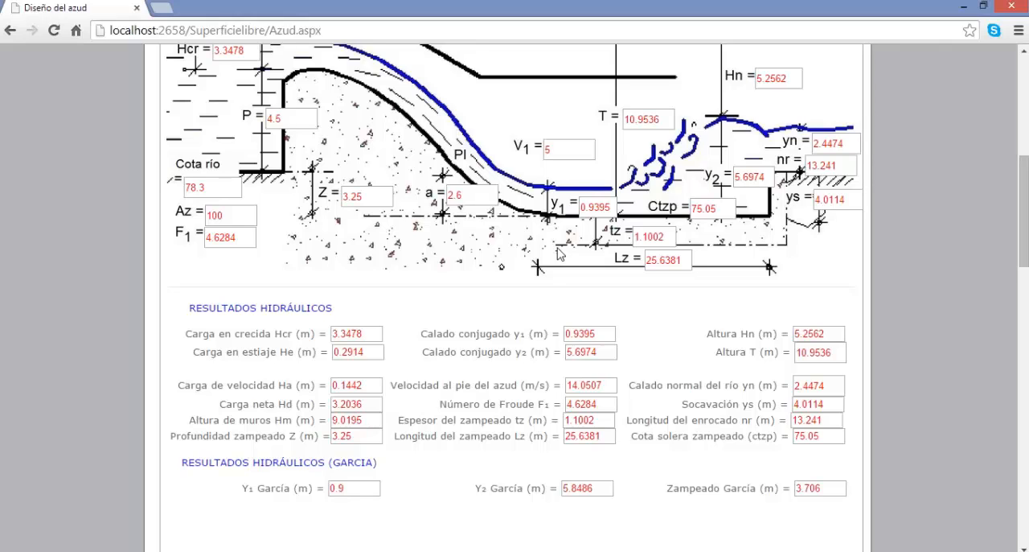
scroll(509, 290, down, 1)
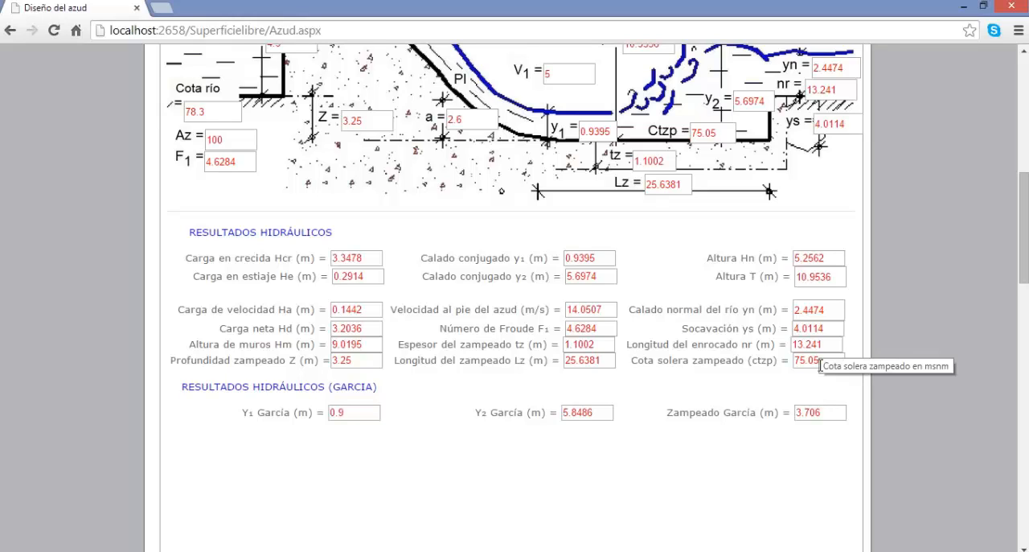
Open the geometric section (Geométrico) and examine the weir equation, profile diagram, results and X-Y coordinate table.
scroll(515, 322, up, 6)
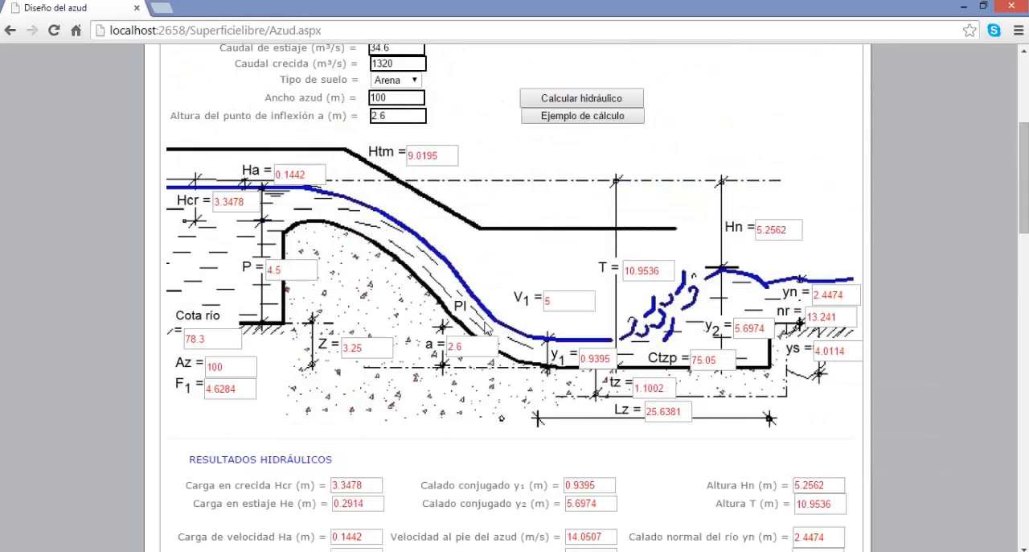
click(323, 231)
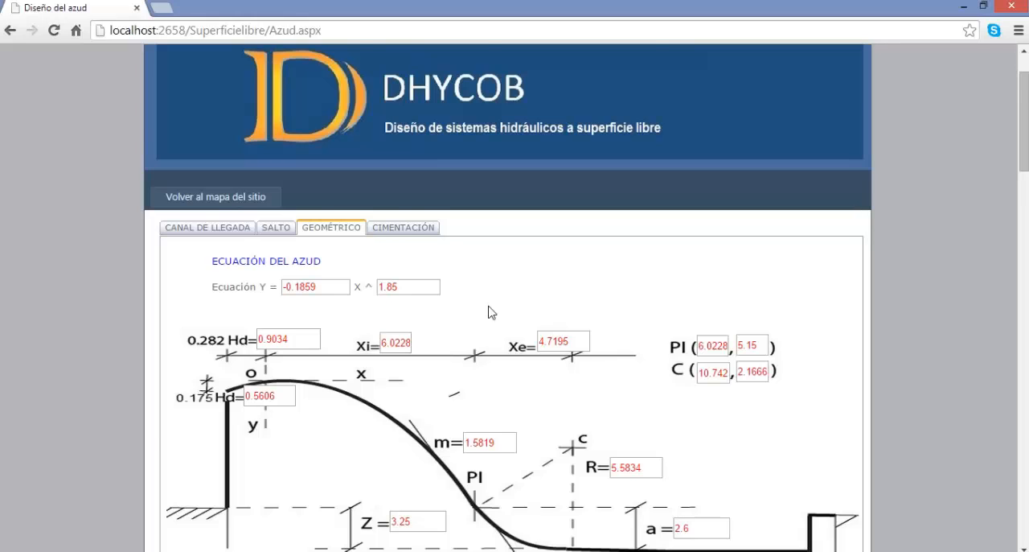
scroll(492, 313, down, 1)
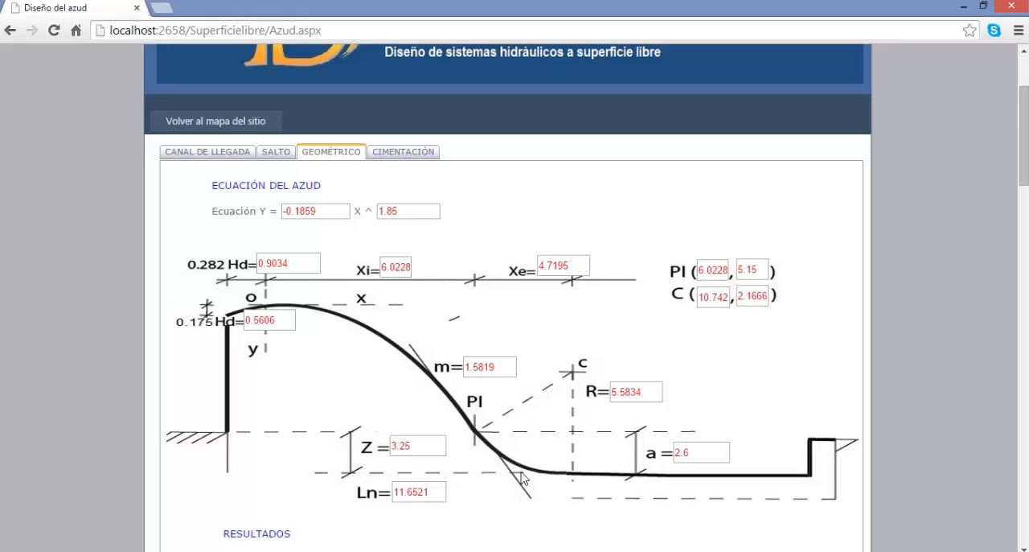
scroll(521, 478, down, 2)
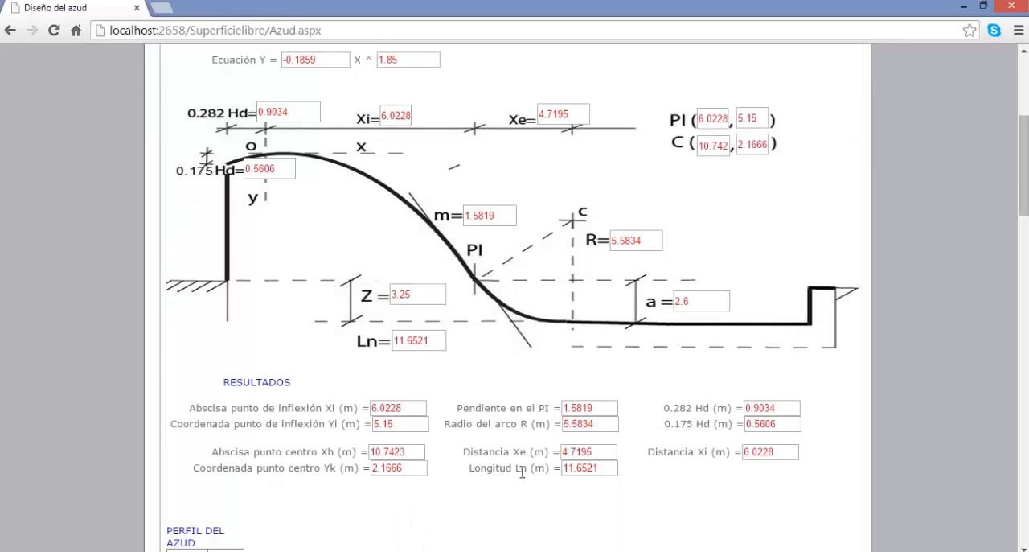
scroll(521, 473, down, 5)
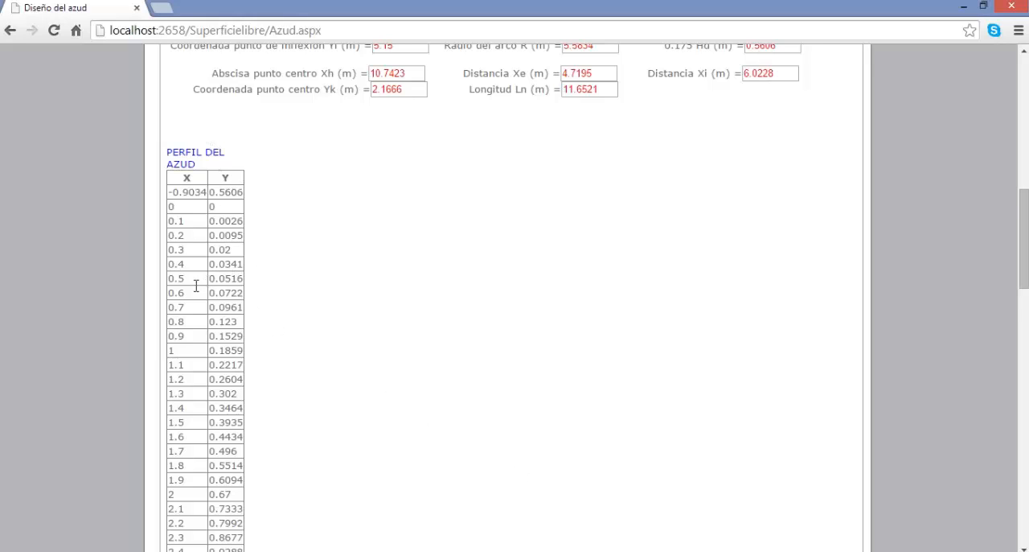
scroll(194, 291, down, 1)
scroll(195, 291, down, 6)
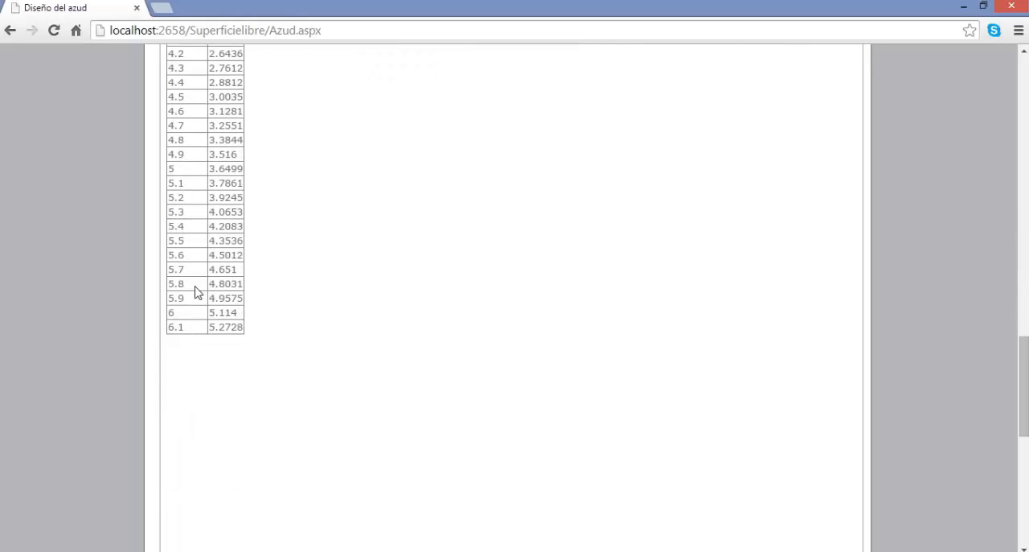
scroll(195, 291, up, 14)
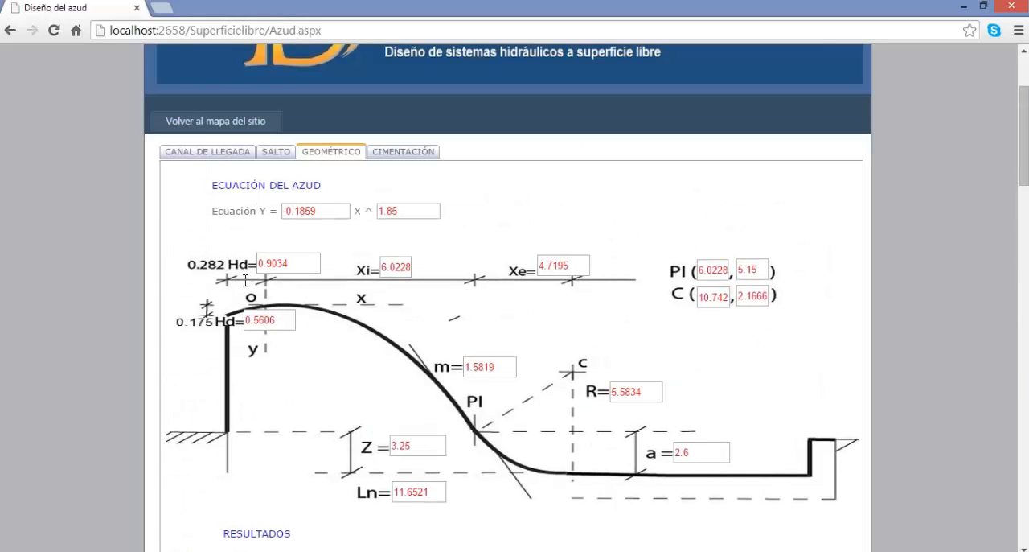
Open the foundation section (Cimentación) and calculate the foundation with the example depths, widths, length and angles.
click(390, 160)
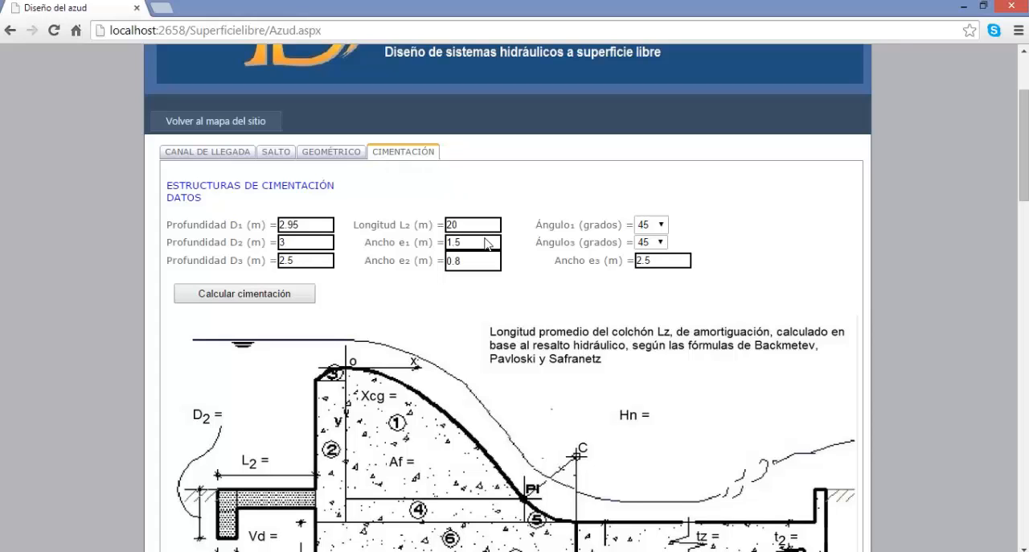
click(277, 296)
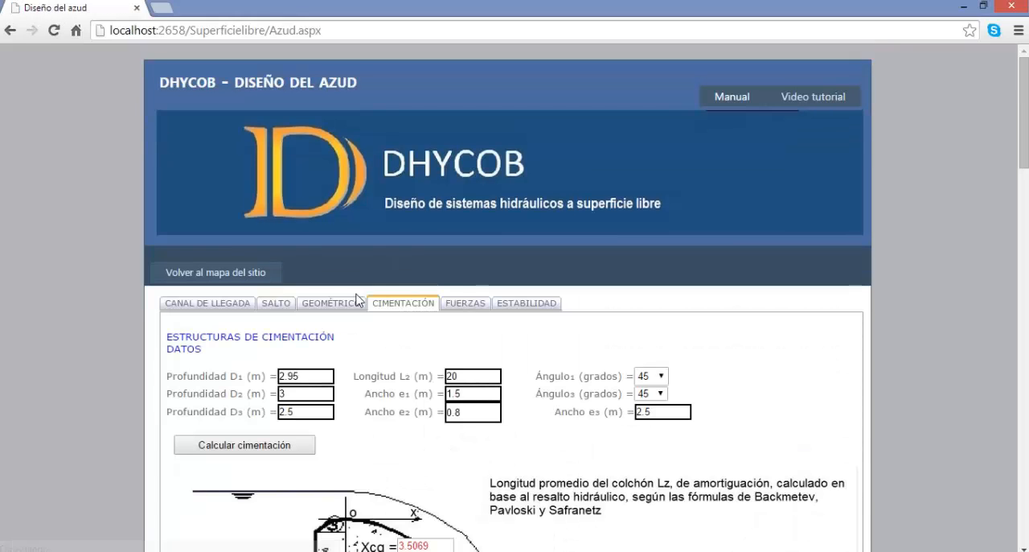
Check the available options for Ángulo₁ and Ángulo₃, keeping both at 45 degrees.
scroll(542, 322, down, 1)
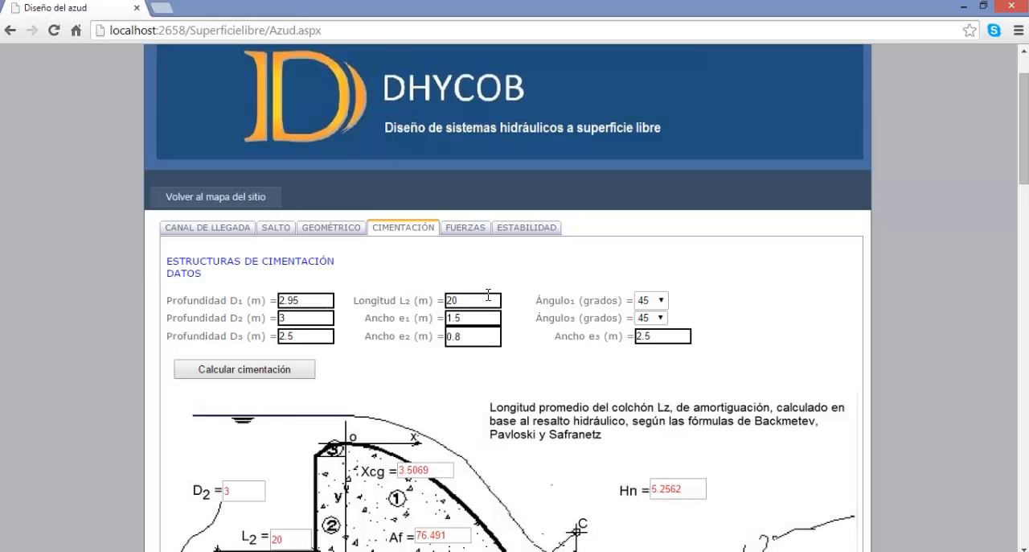
click(659, 302)
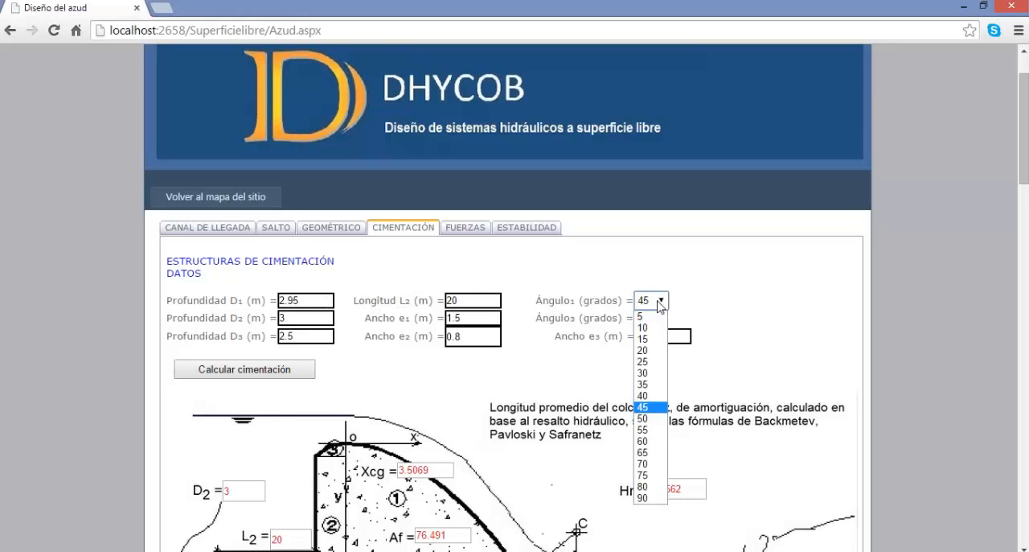
click(659, 302)
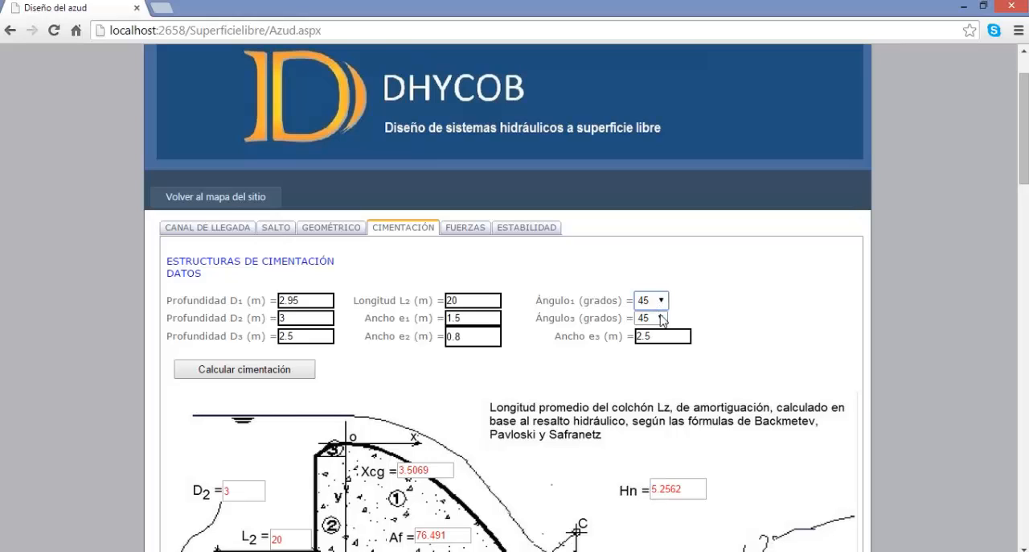
click(661, 320)
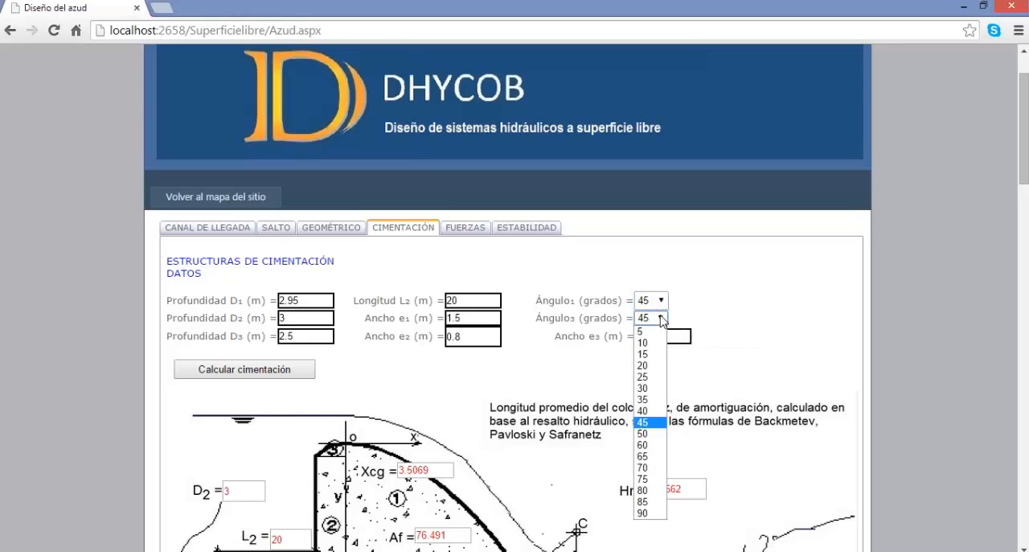
click(661, 319)
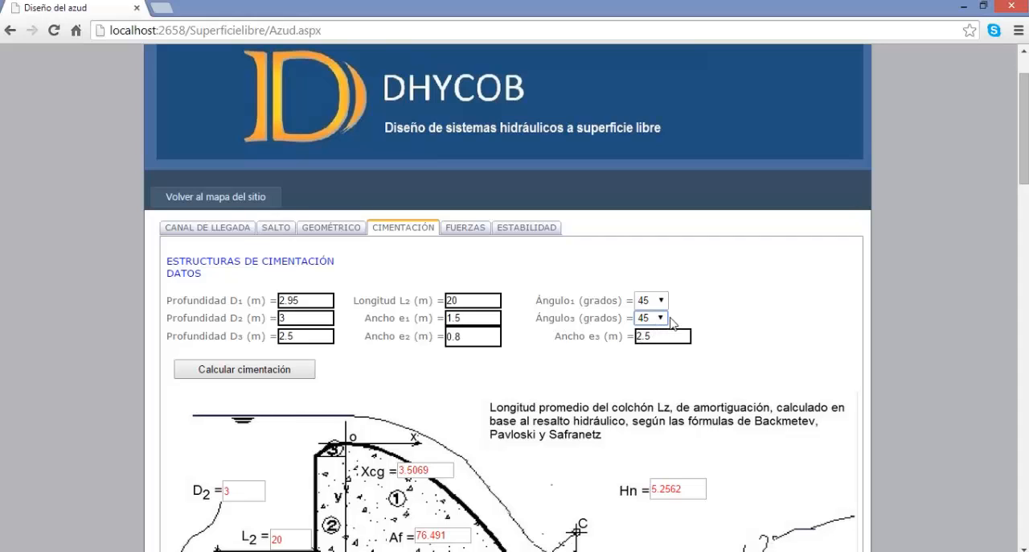
Examine the foundation diagram, the apron length Lz, the structure's area table and the apron thickness results.
scroll(582, 342, down, 1)
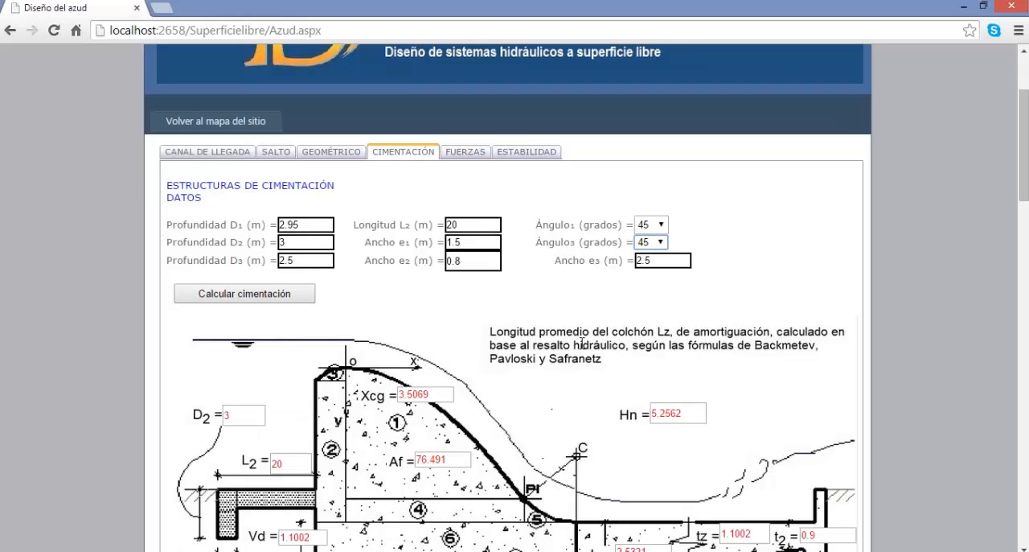
scroll(582, 347, down, 1)
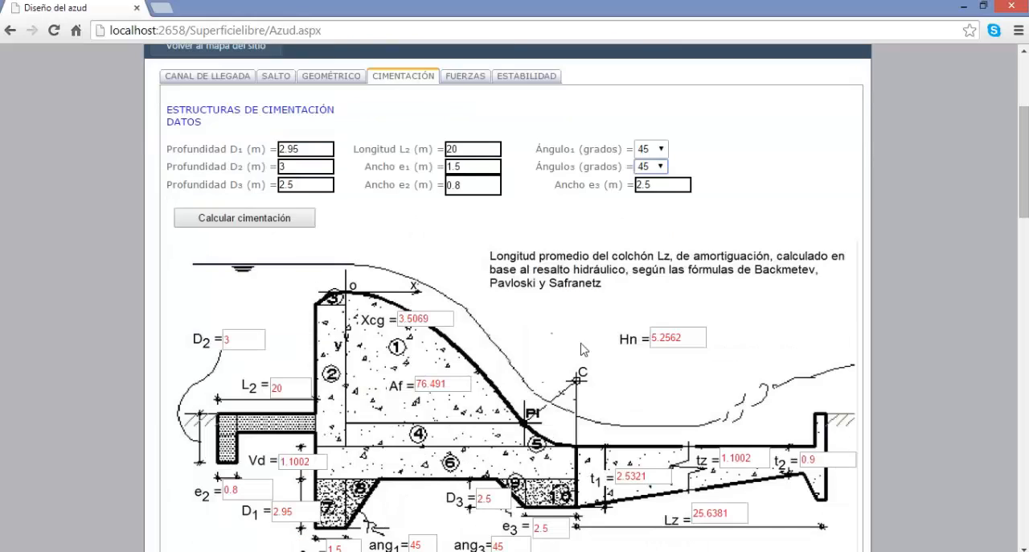
scroll(508, 353, down, 1)
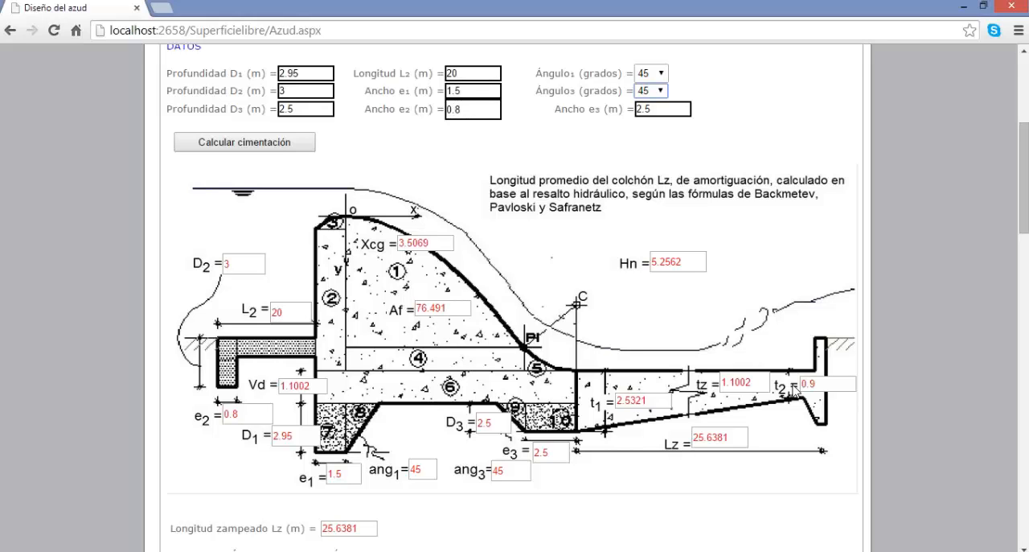
scroll(430, 406, down, 2)
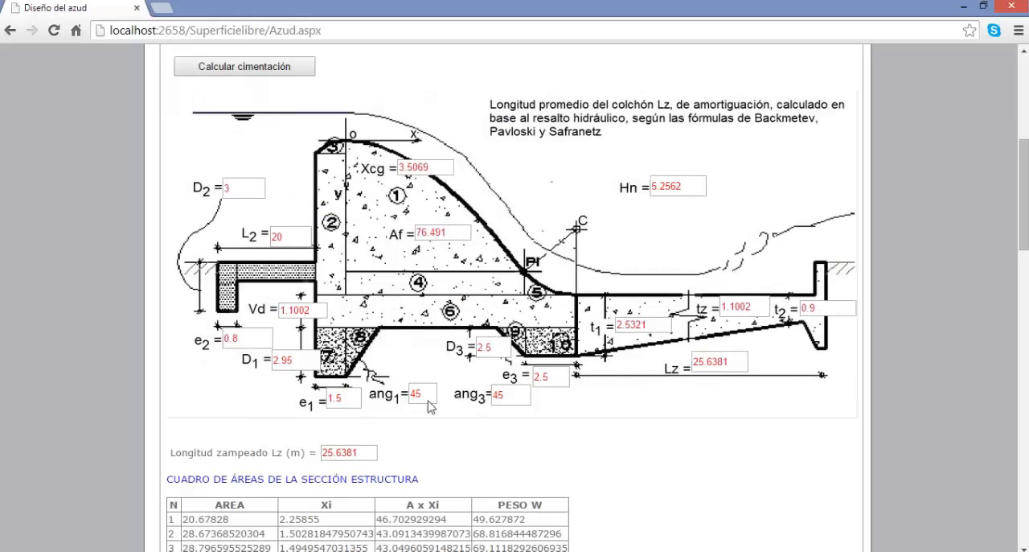
scroll(428, 406, down, 3)
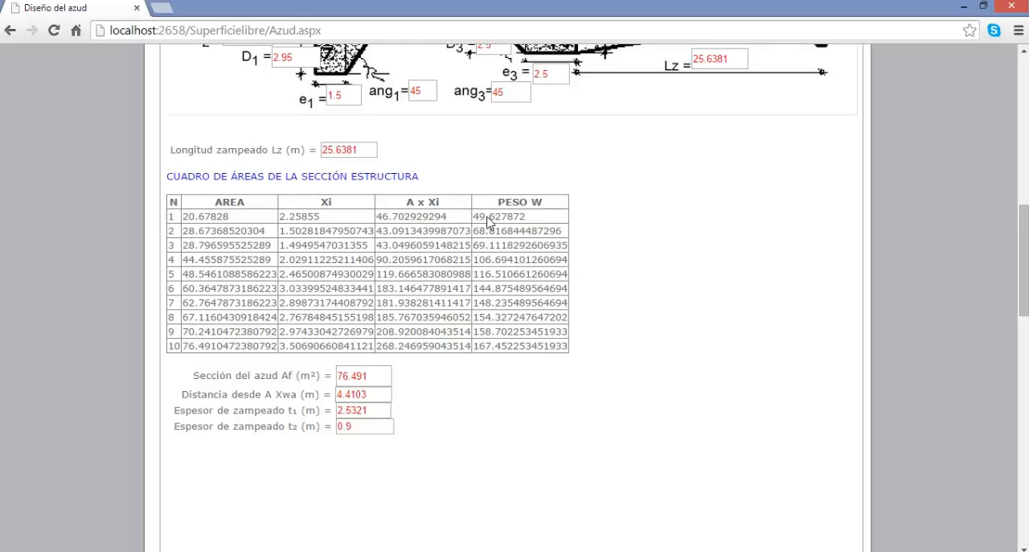
Open the forces section (Fuerzas) and examine the linear uplift diagram, its results and the acting forces.
scroll(510, 250, up, 5)
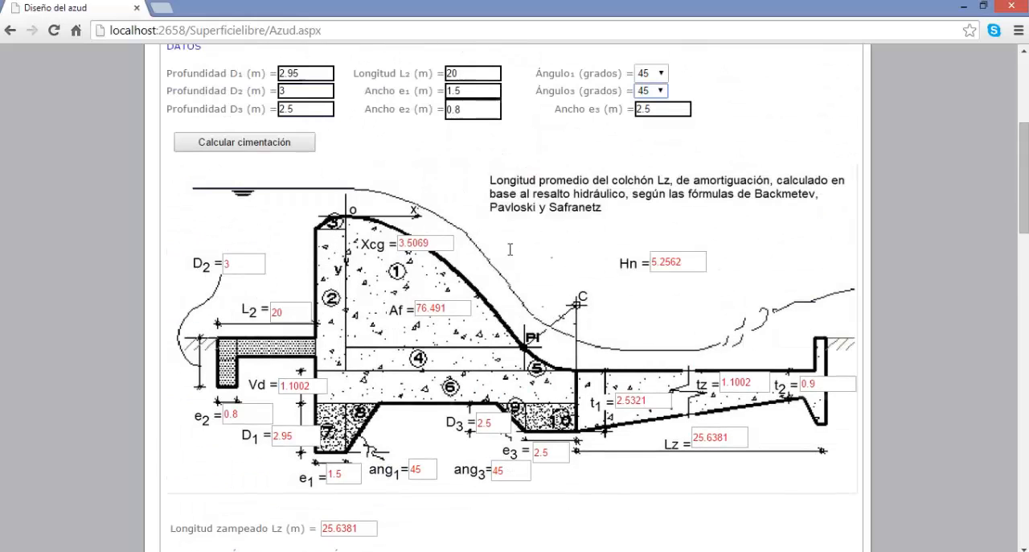
scroll(440, 96, up, 2)
click(448, 154)
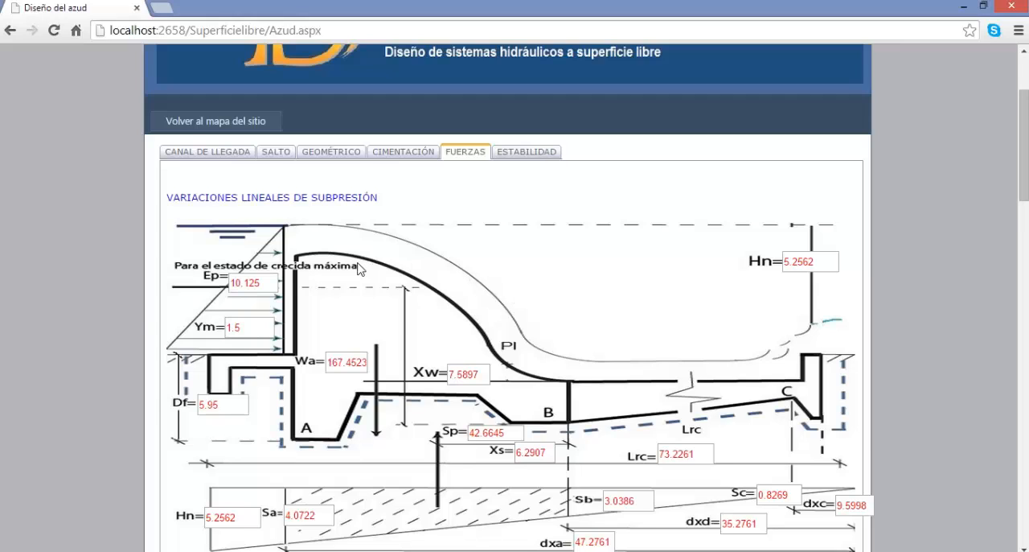
scroll(358, 274, down, 2)
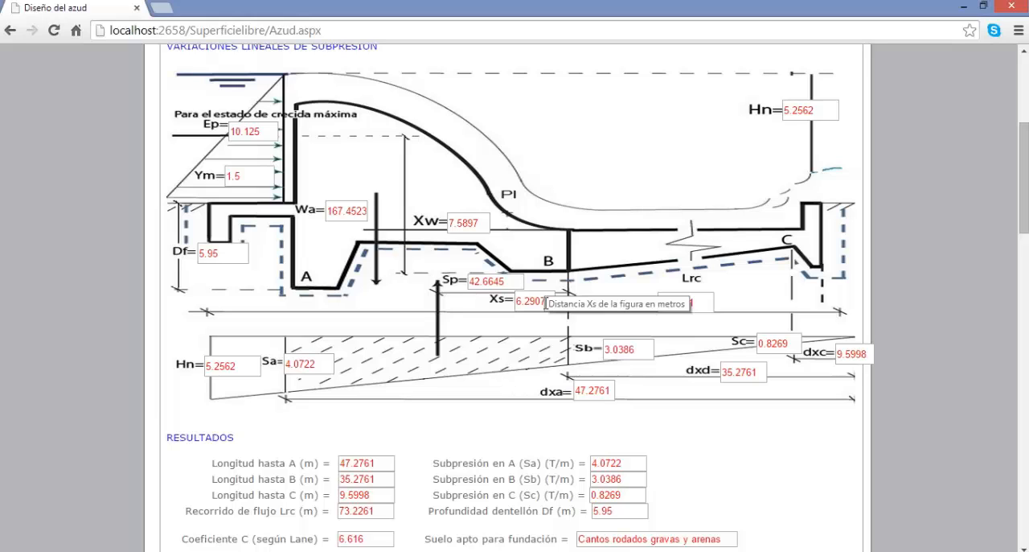
scroll(546, 303, down, 3)
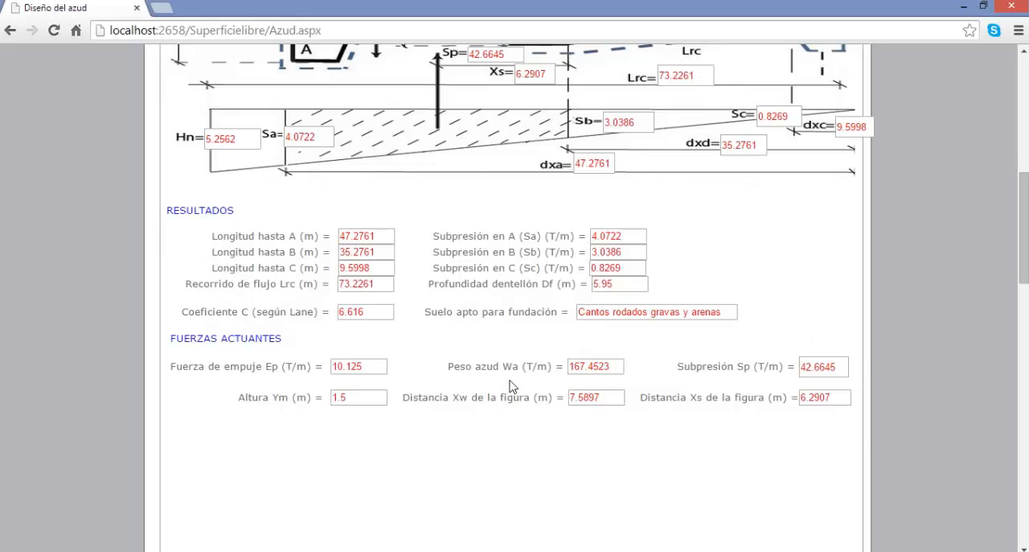
scroll(508, 390, up, 4)
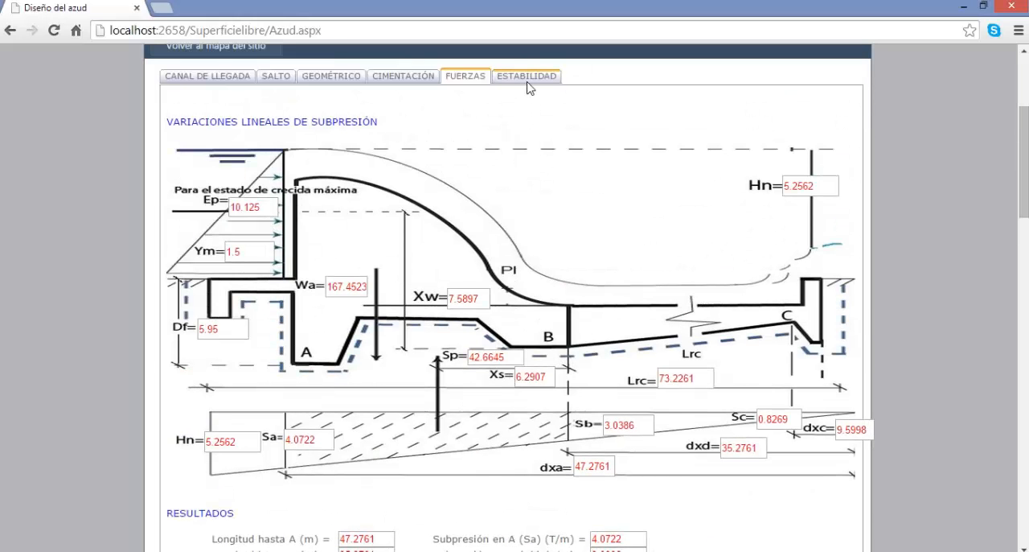
Open the stability section (Estabilidad) to examine the weir's stability diagram and results.
click(532, 78)
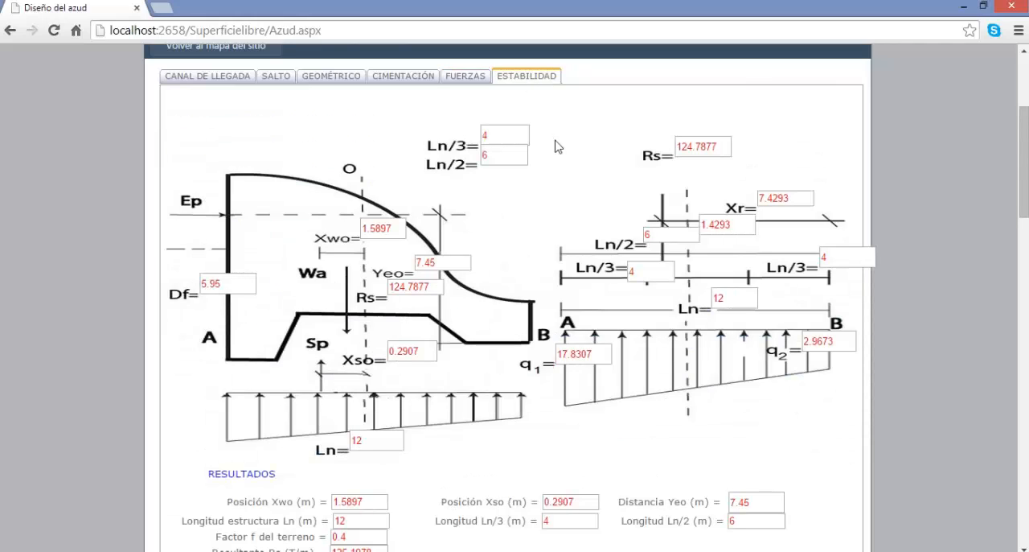
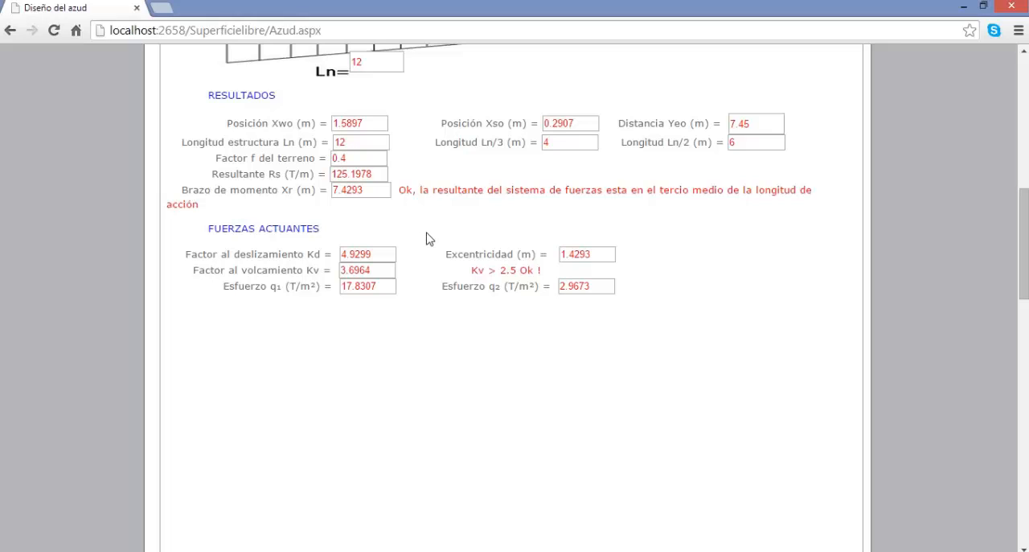
Review the weir's stability results and force diagrams, and return to the site map.
right_click(427, 235)
click(410, 272)
scroll(586, 285, up, 1)
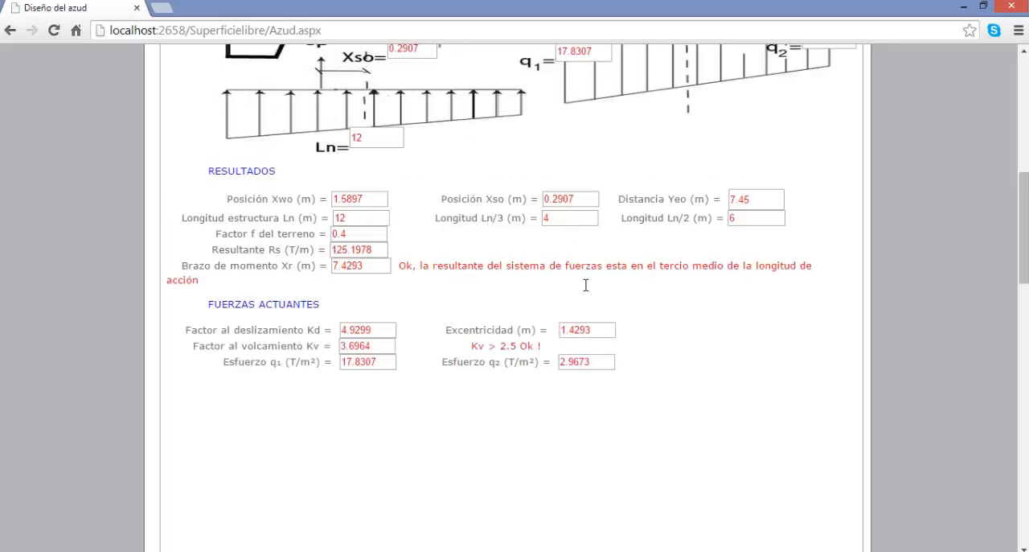
scroll(586, 291, up, 1)
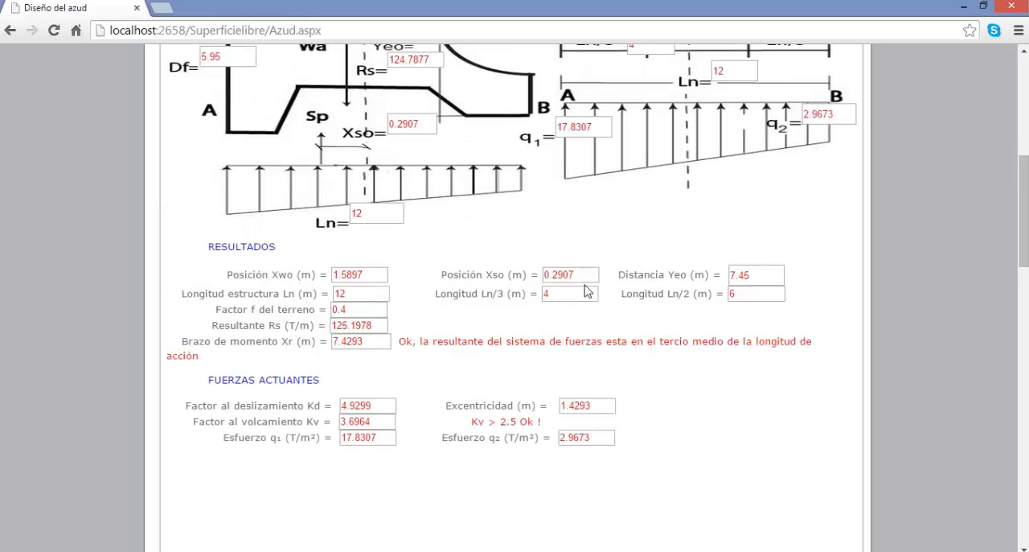
scroll(586, 291, up, 2)
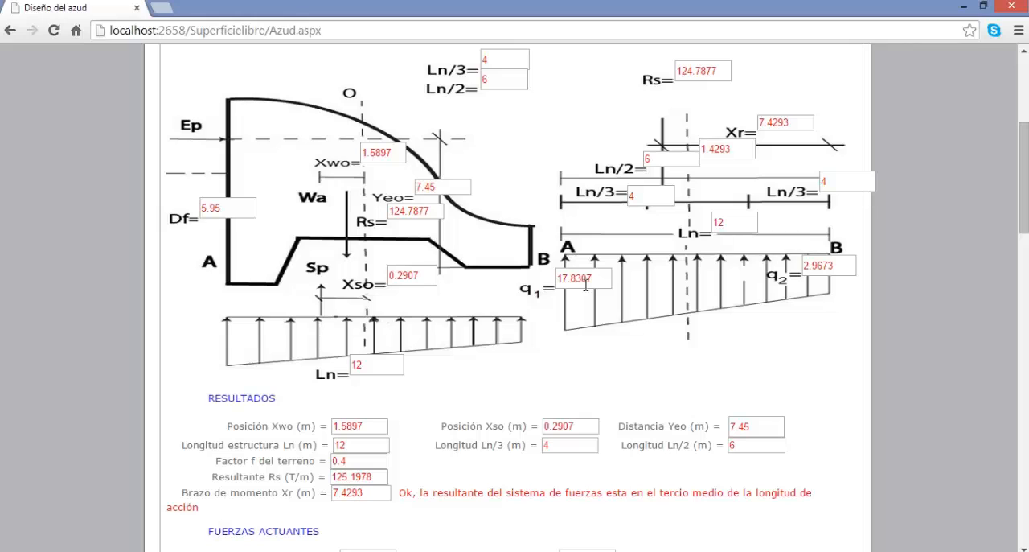
scroll(586, 284, up, 2)
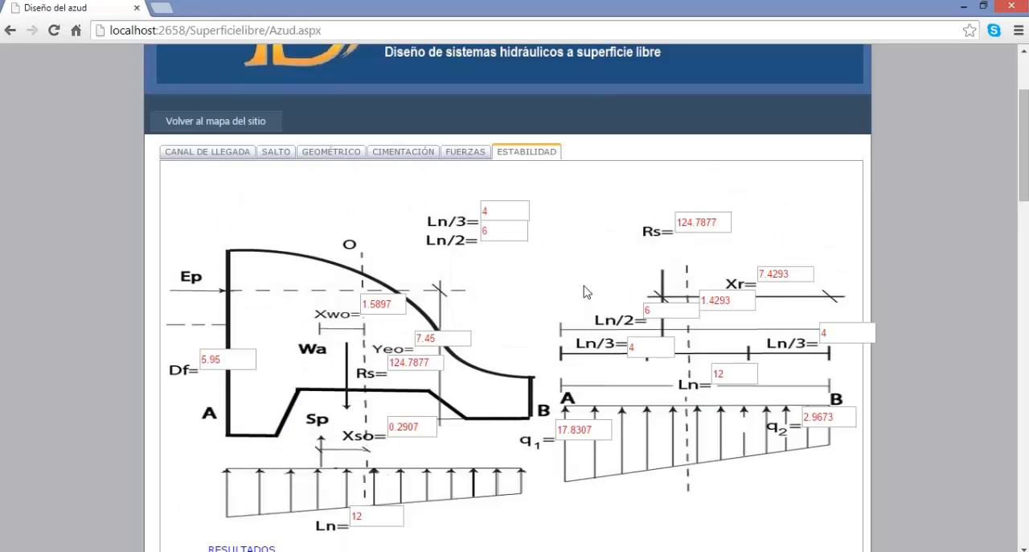
click(219, 122)
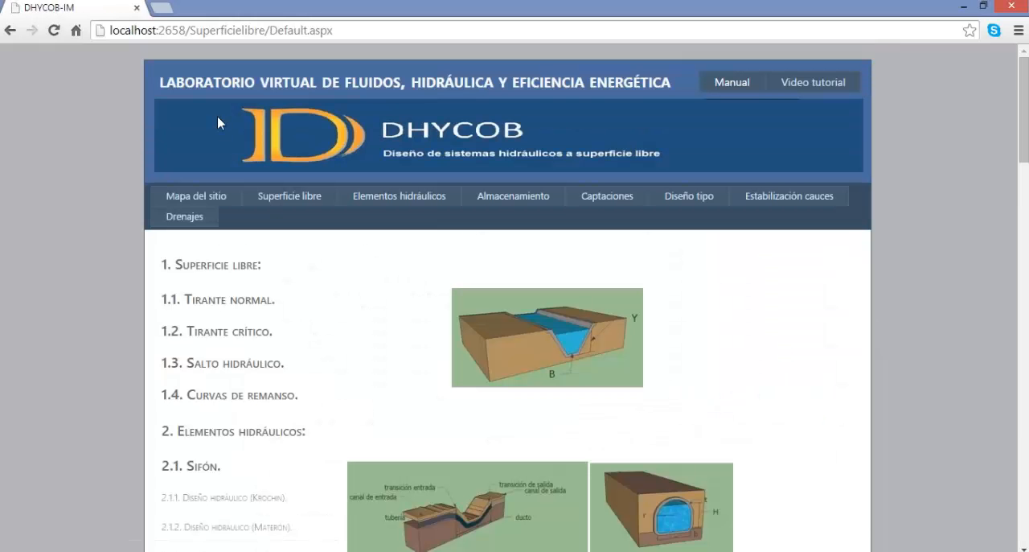
Open the normal depth (Tirante normal) calculation for trapezoidal, rectangular and triangular sections and load its example data.
mouse_move(286, 202)
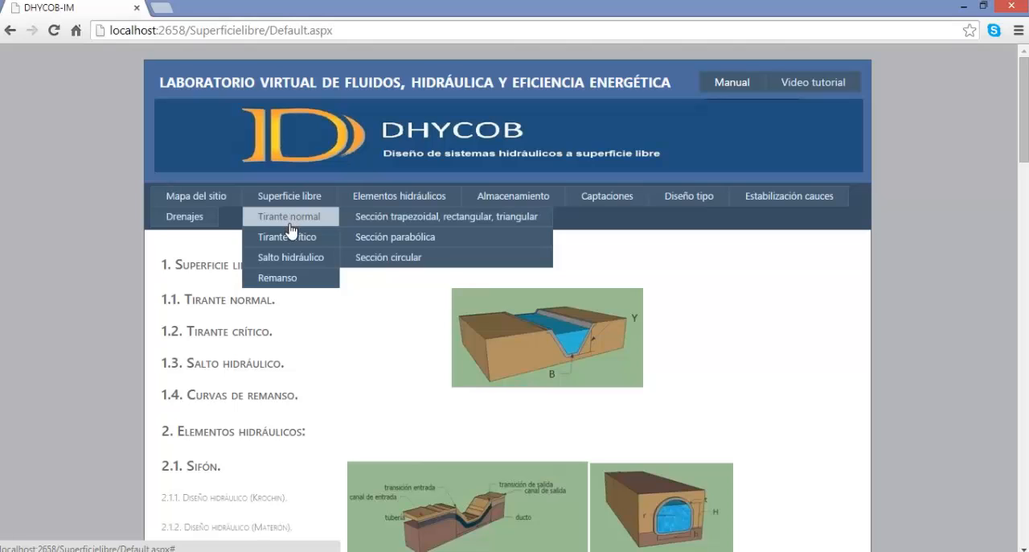
mouse_move(294, 237)
mouse_move(297, 278)
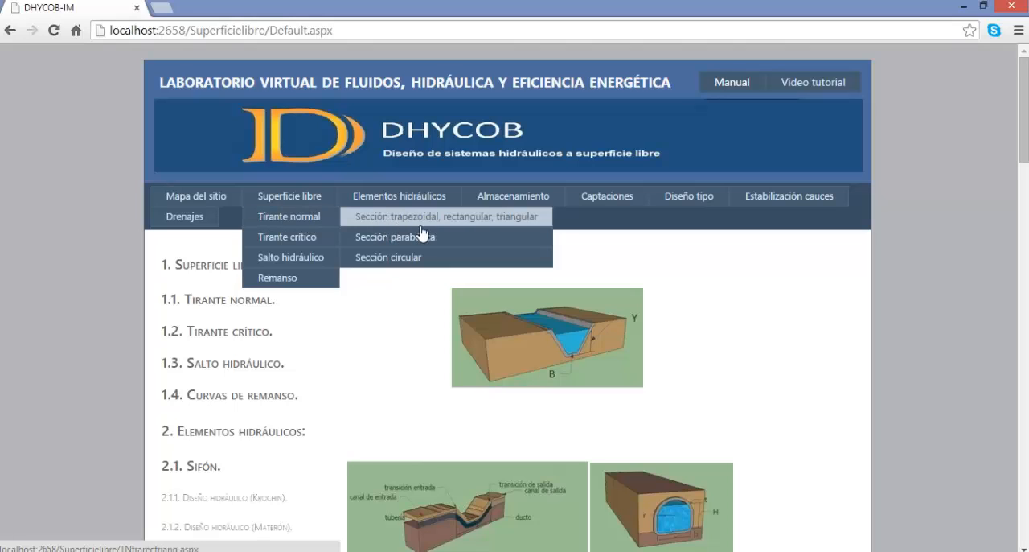
click(493, 227)
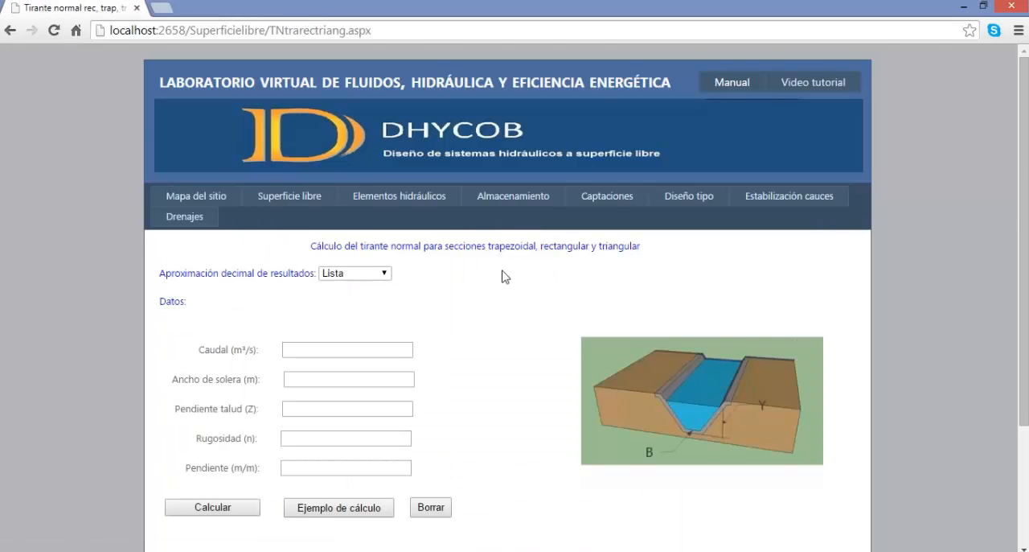
scroll(505, 276, down, 2)
click(342, 366)
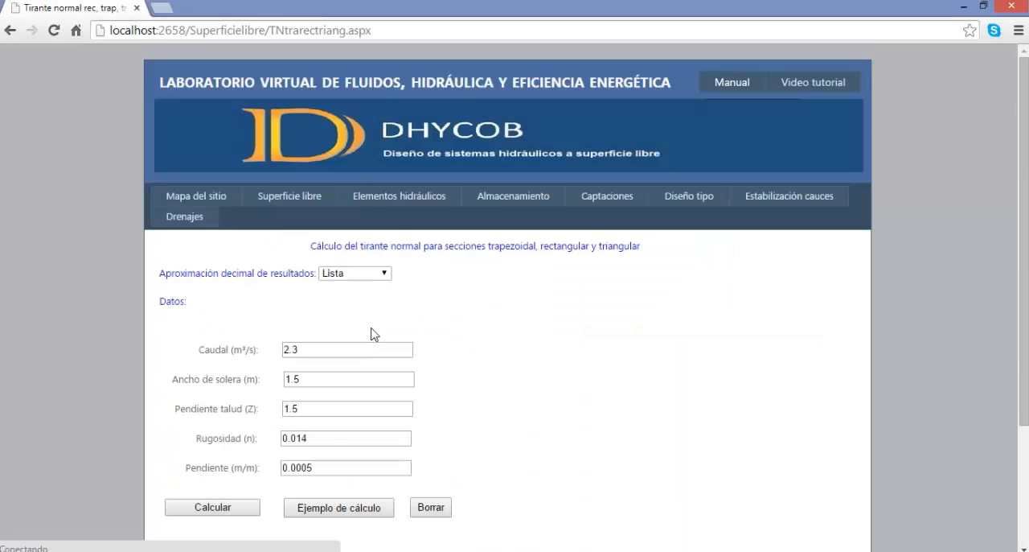
Calculate the normal depth for 2.3 m³/s, bottom width 1.5 m, side slope 1.5, roughness 0.014 and slope 0.0005, and review the results.
scroll(352, 357, down, 1)
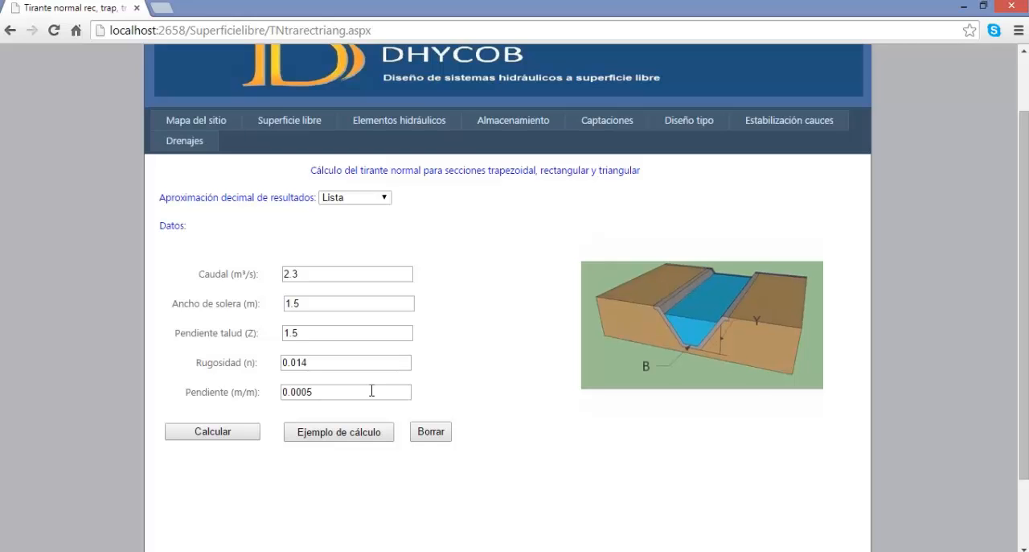
click(226, 432)
scroll(538, 361, down, 1)
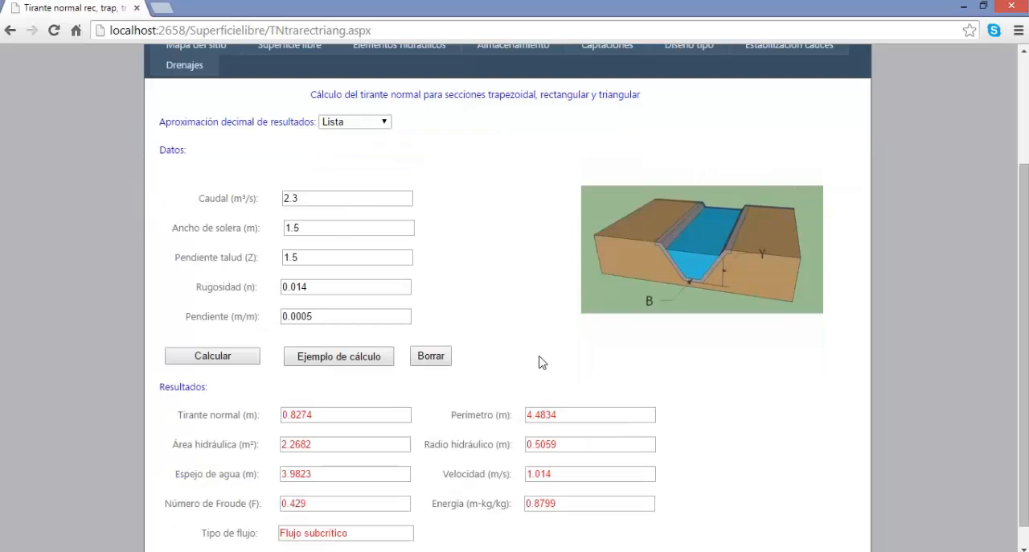
scroll(545, 357, down, 1)
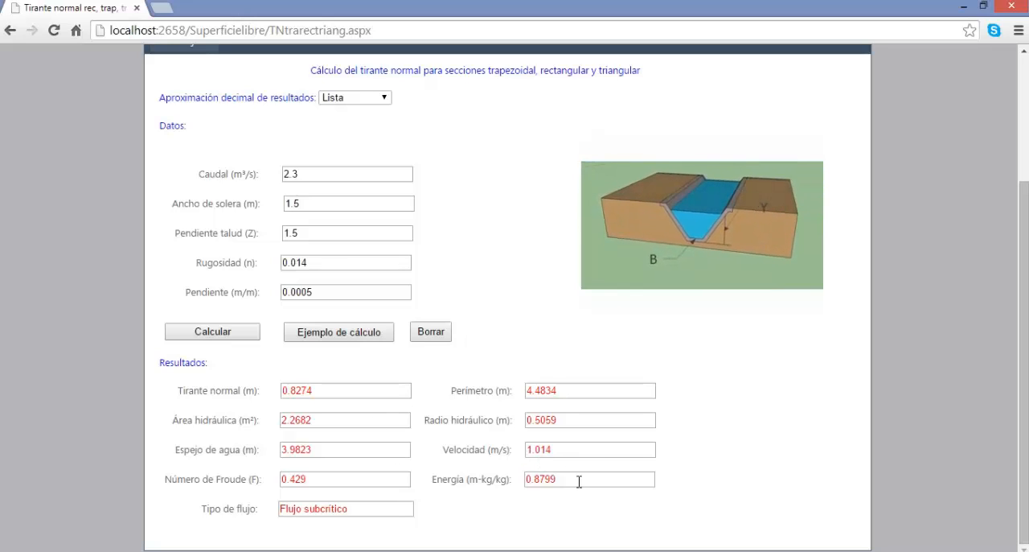
Open the circular-section normal depth calculation and load its example data, reloading the page with the form resubmitted.
scroll(373, 260, up, 2)
mouse_move(289, 201)
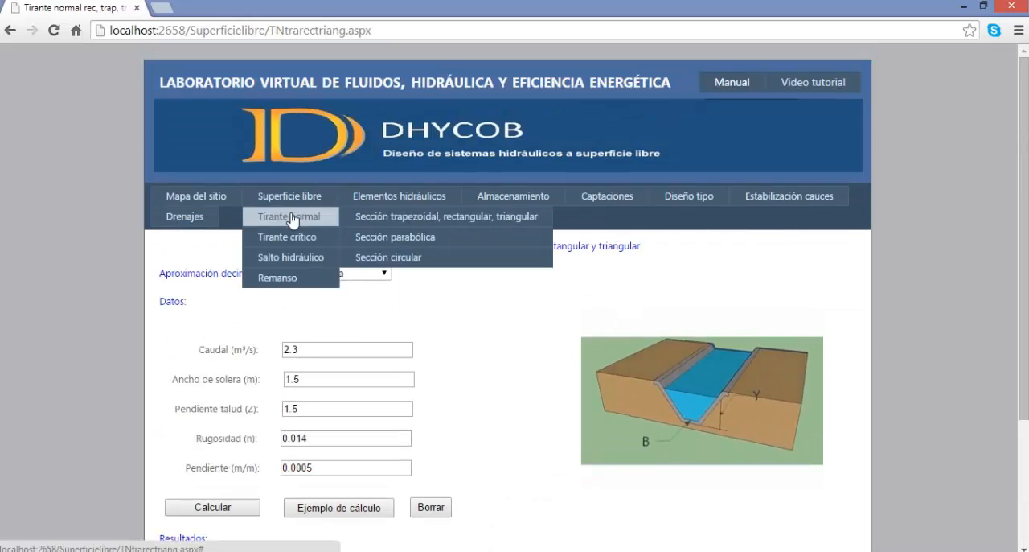
click(435, 256)
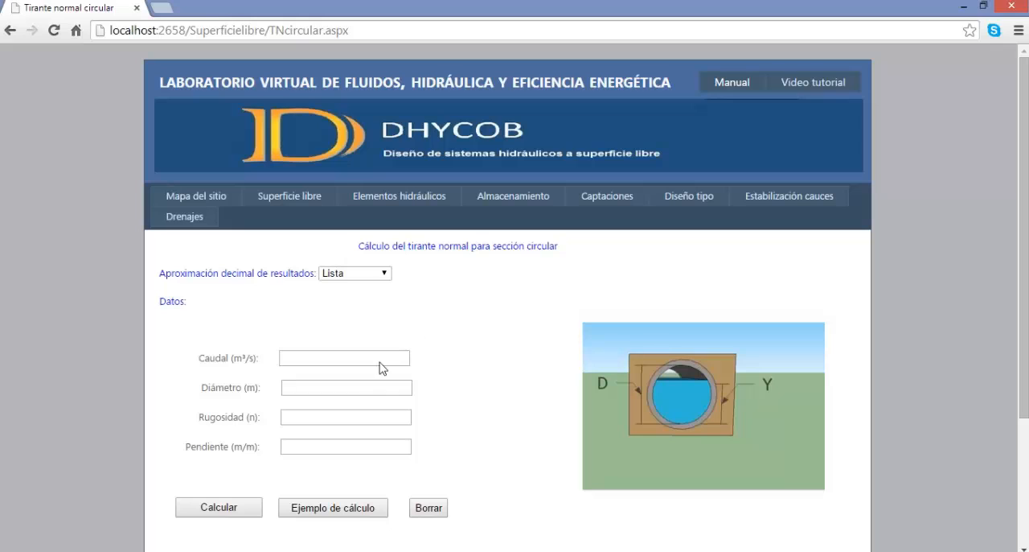
click(328, 515)
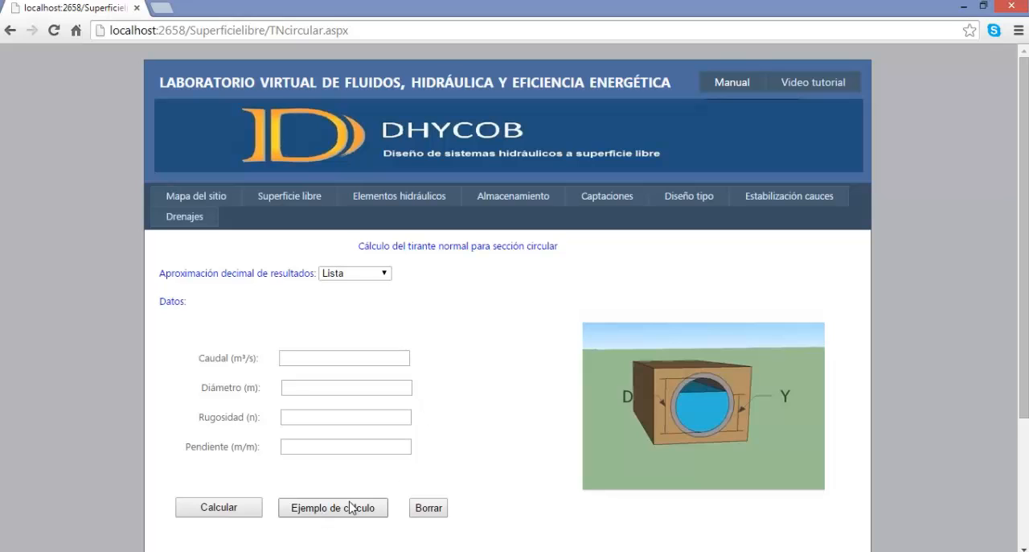
click(60, 35)
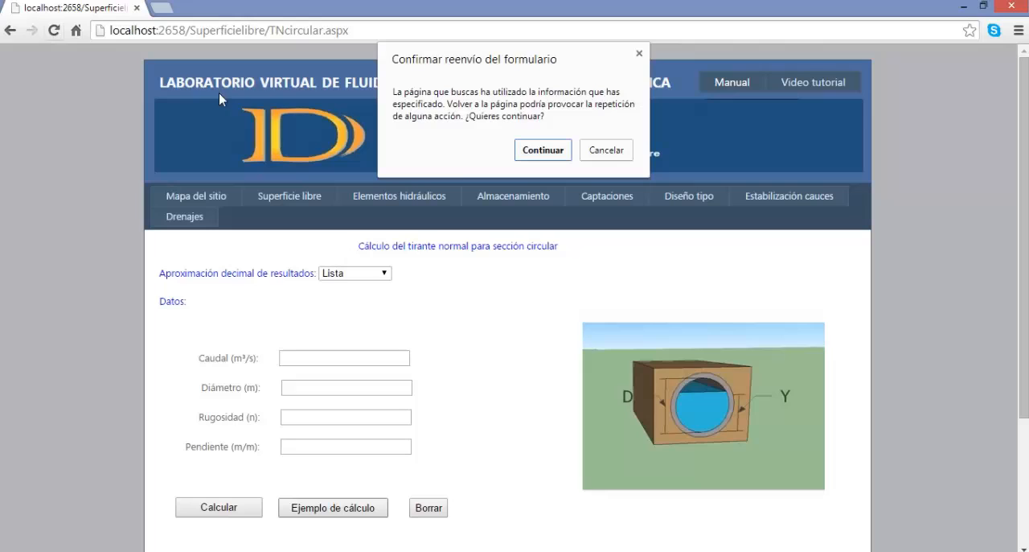
click(532, 151)
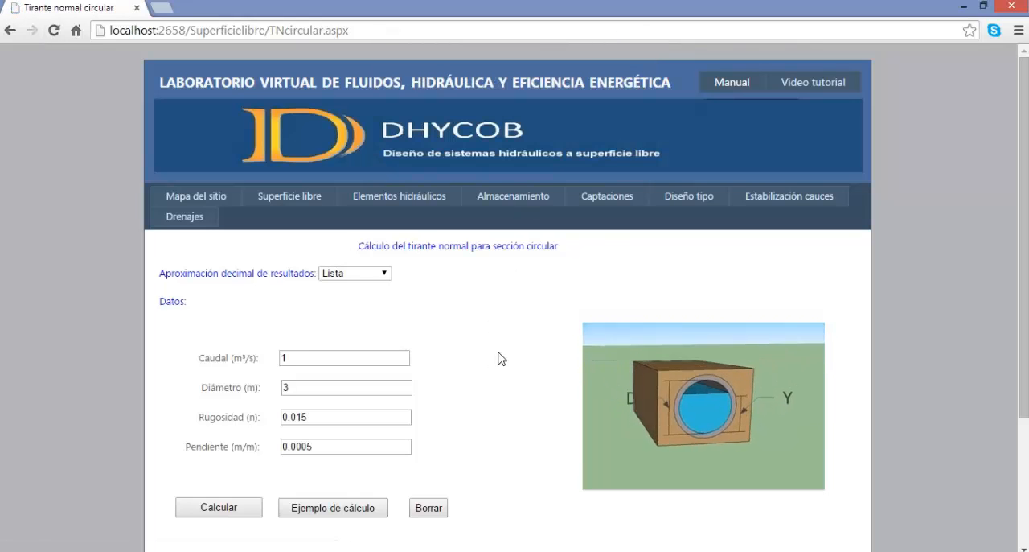
Calculate the circular section's normal depth for 1 m³/s, diameter 3 m, roughness 0.015 and slope 0.0005, and review the results.
scroll(499, 357, down, 1)
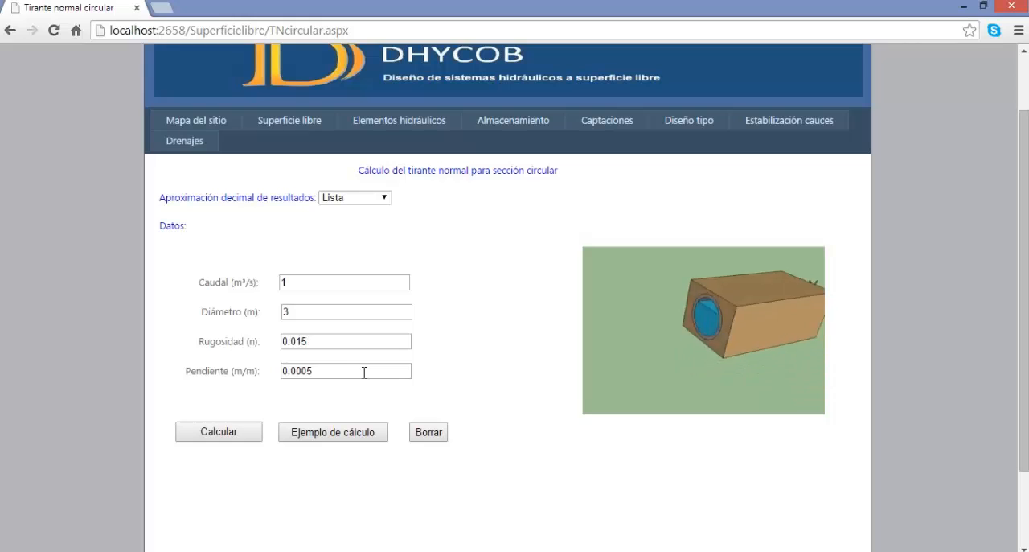
click(218, 428)
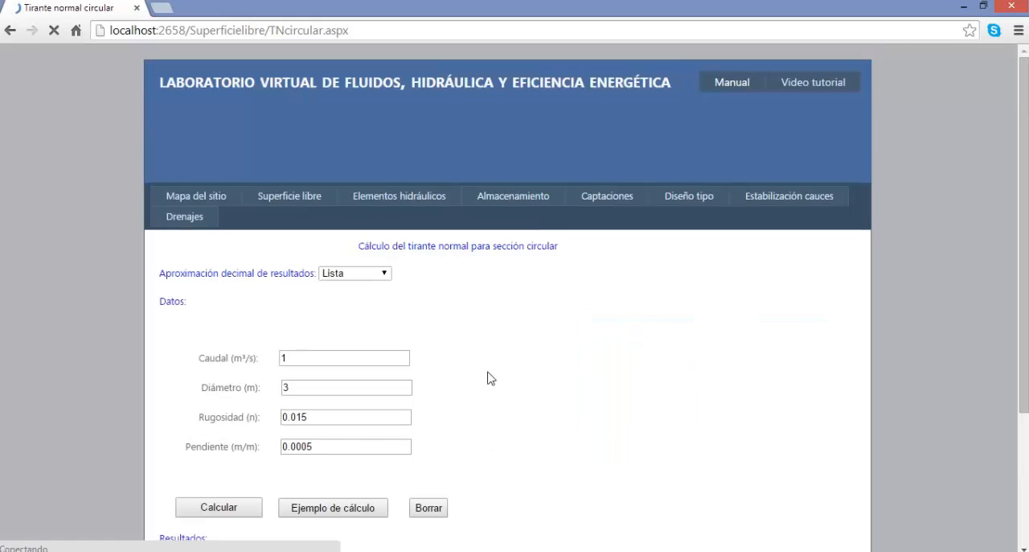
scroll(492, 378, down, 3)
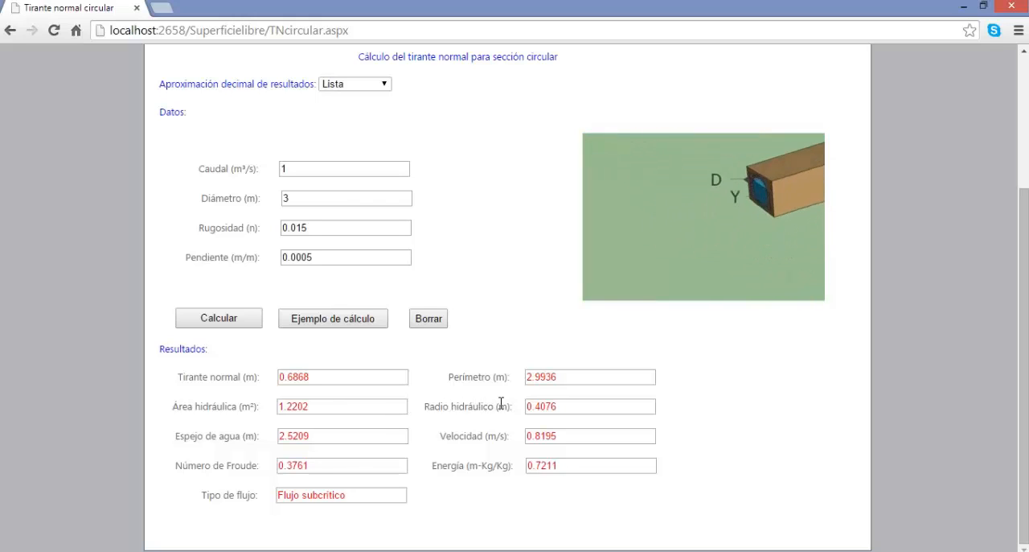
Calculate the trapezoidal-section hydraulic jump (Salto hidráulico) with the example data: flow 2 m³/s, base 1.5 m, side slope 1.5, known depth 0.85 m.
scroll(490, 390, up, 2)
mouse_move(300, 173)
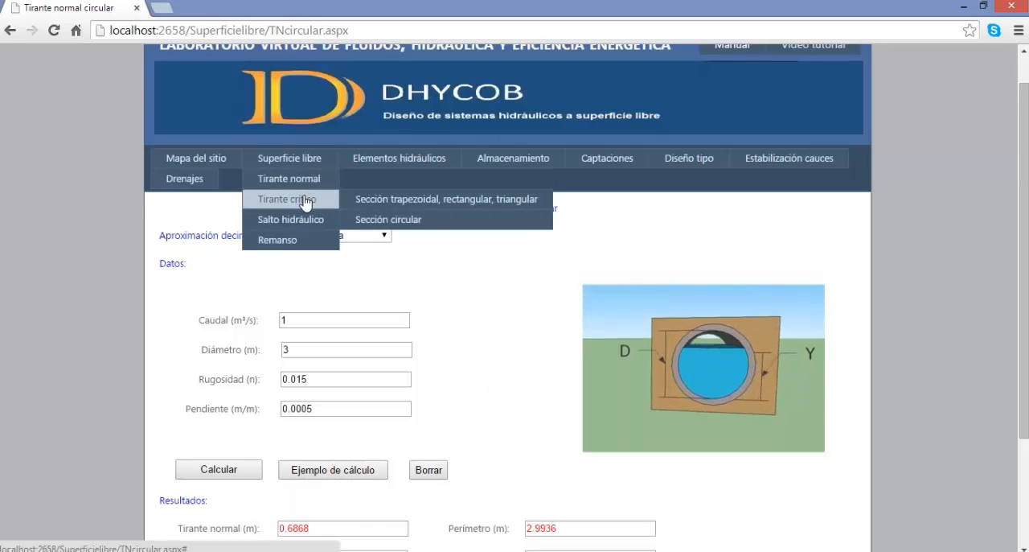
mouse_move(302, 229)
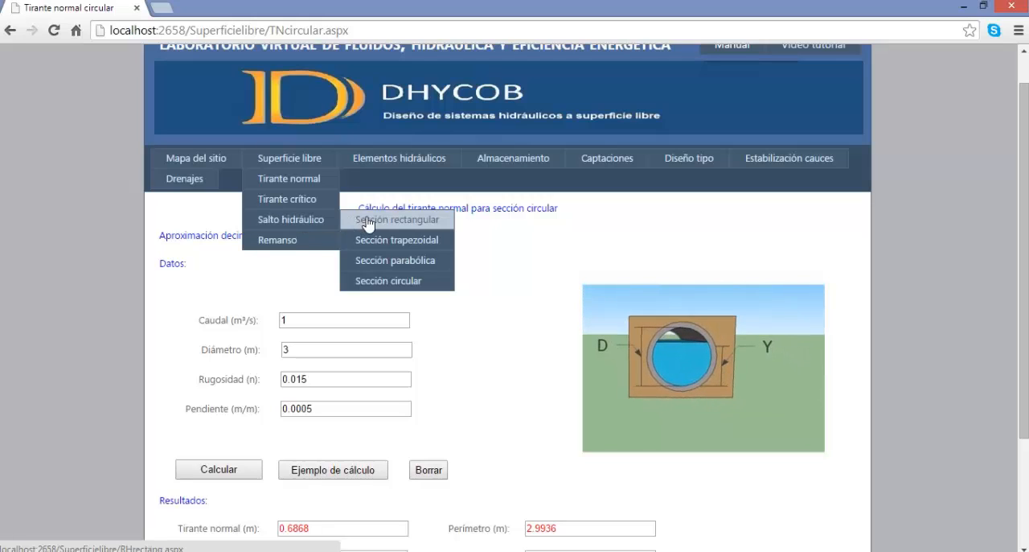
click(417, 243)
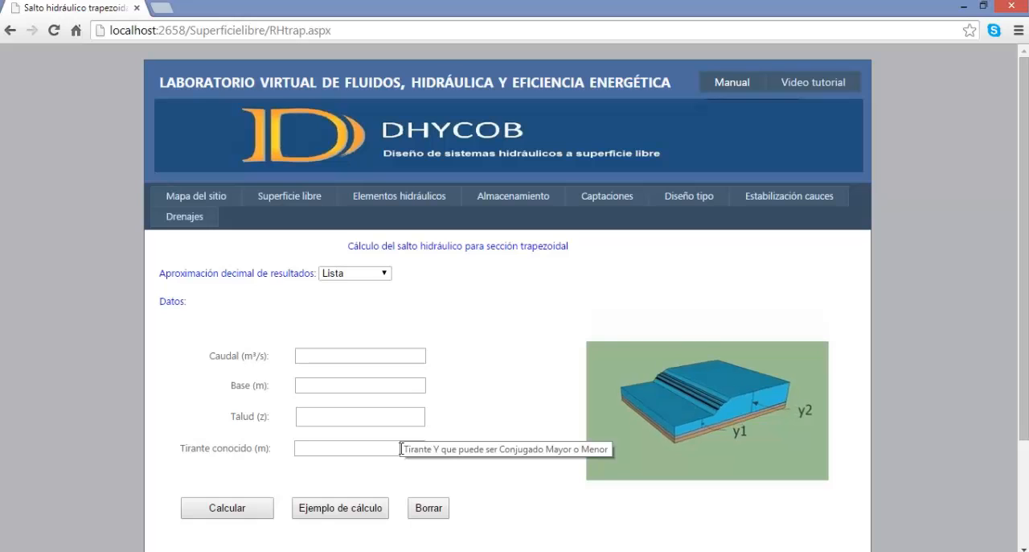
click(351, 513)
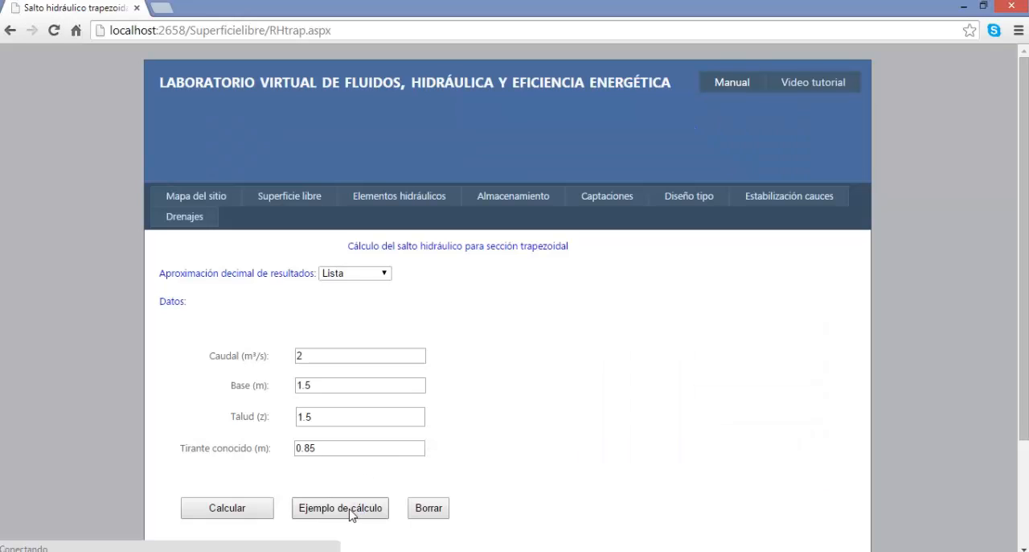
click(269, 511)
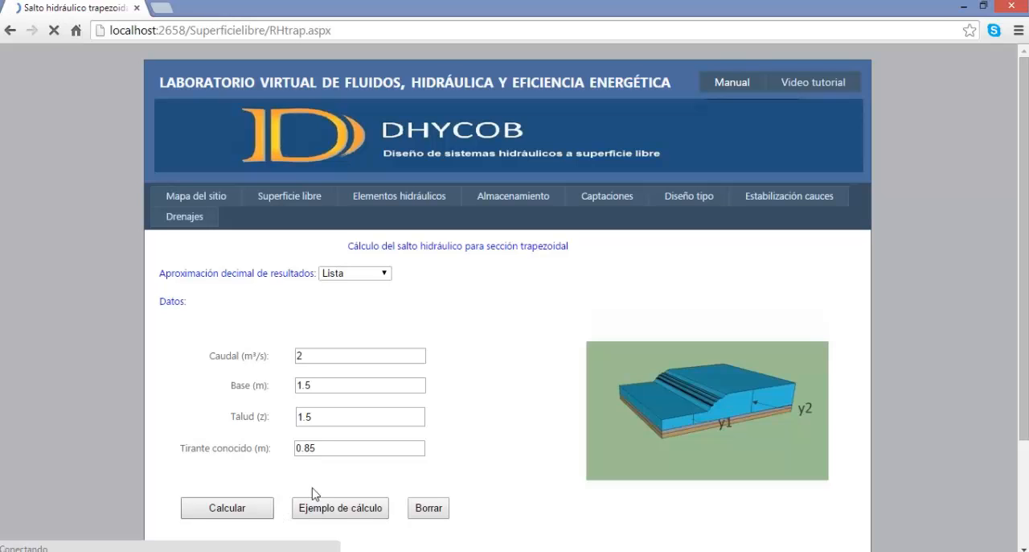
scroll(583, 415, down, 3)
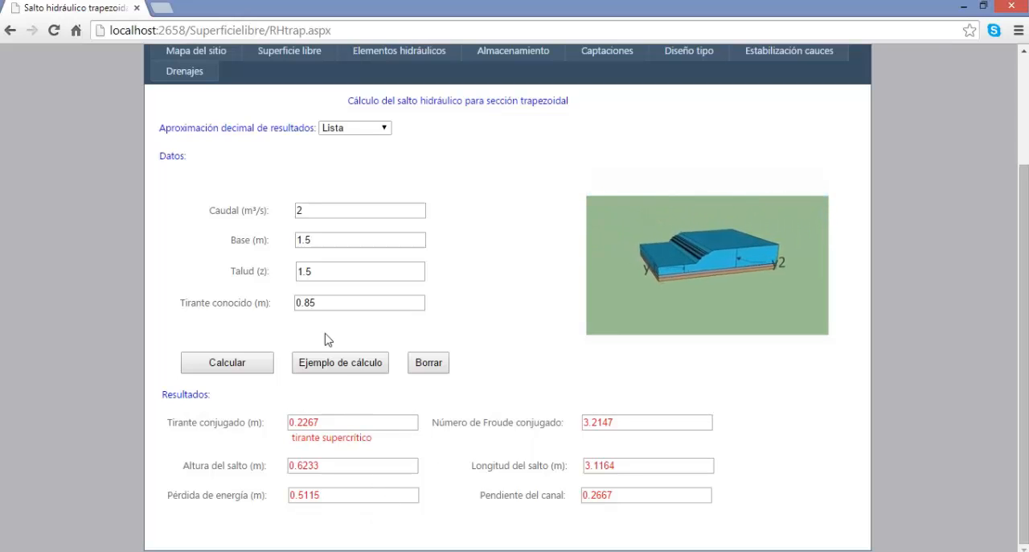
Calculate the hydraulic jump for the circular section with the example data: flow 2 m³/s, diameter 2 m and depth 0.5 m.
mouse_move(292, 53)
mouse_move(288, 70)
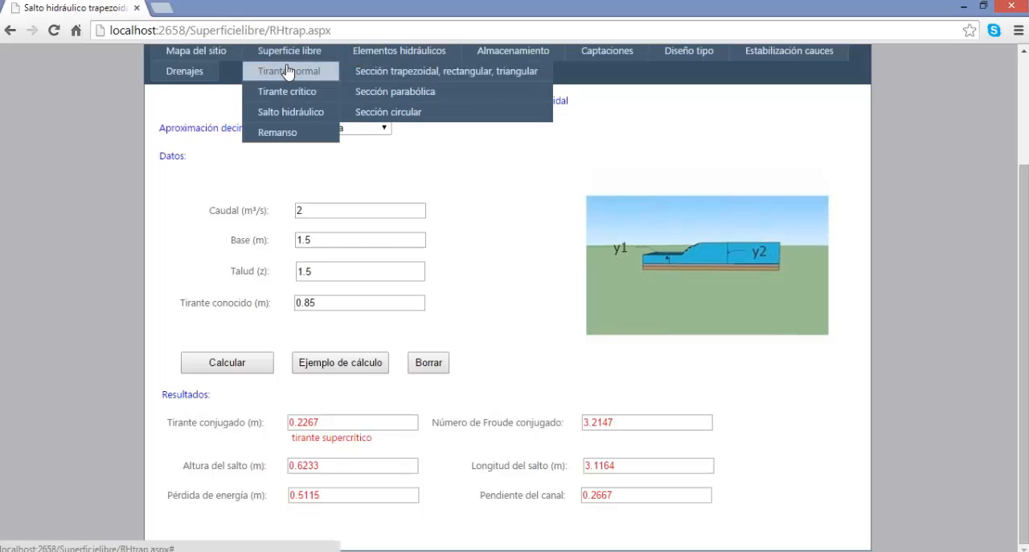
mouse_move(331, 110)
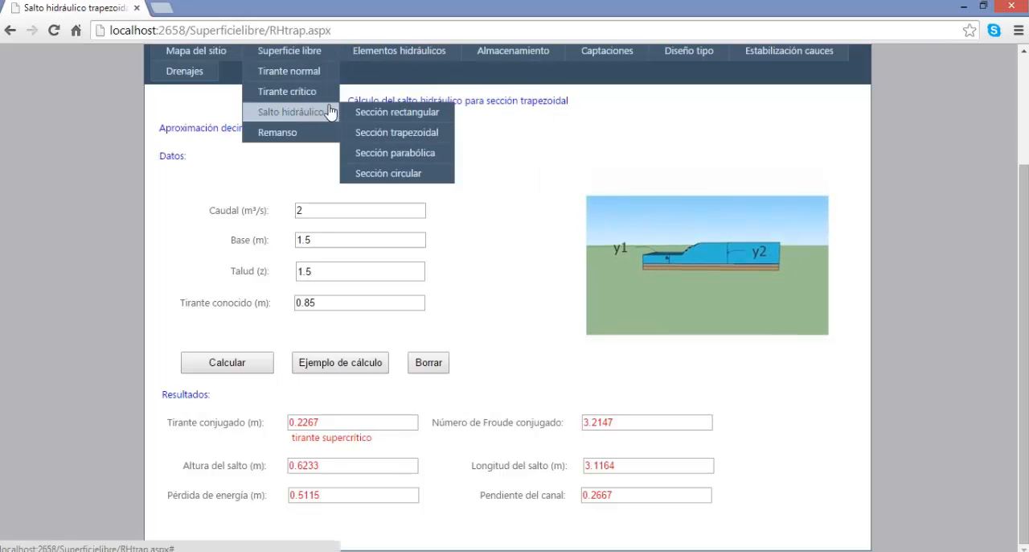
click(390, 180)
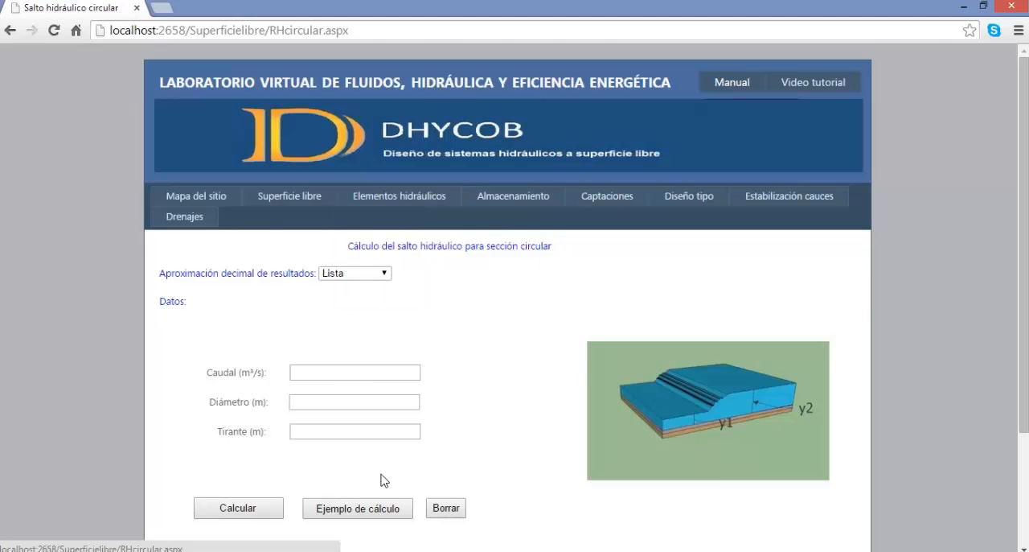
click(348, 508)
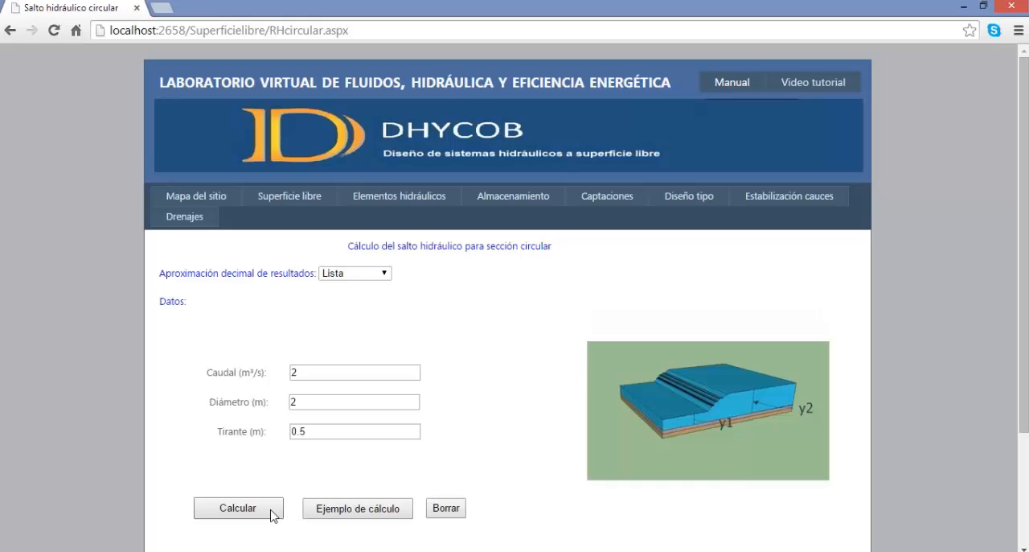
click(238, 508)
scroll(531, 465, down, 2)
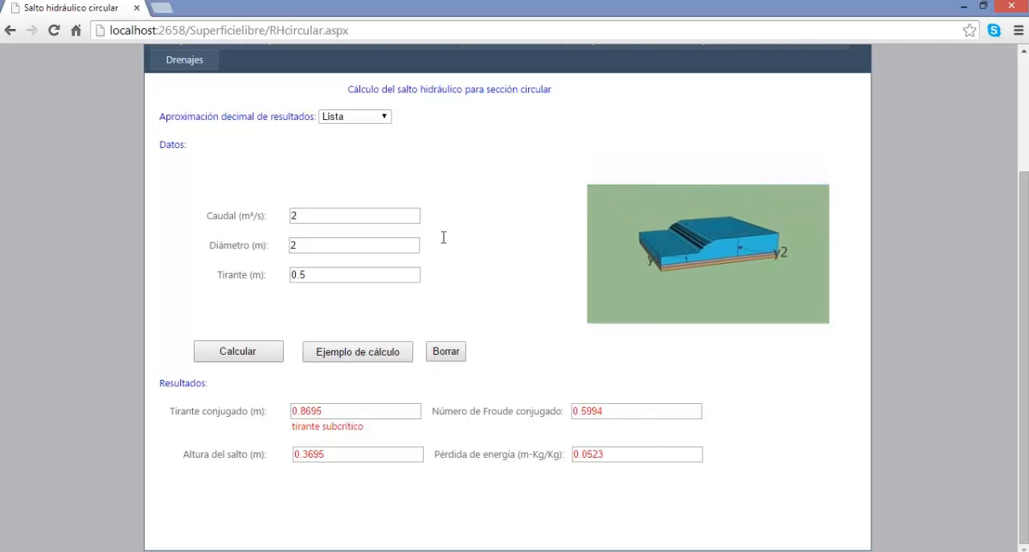
Calculate the parabolic-section hydraulic jump with the example data: flow 1.5 m³/s, water surface width 1 m, depth 0.753 m.
scroll(344, 126, up, 1)
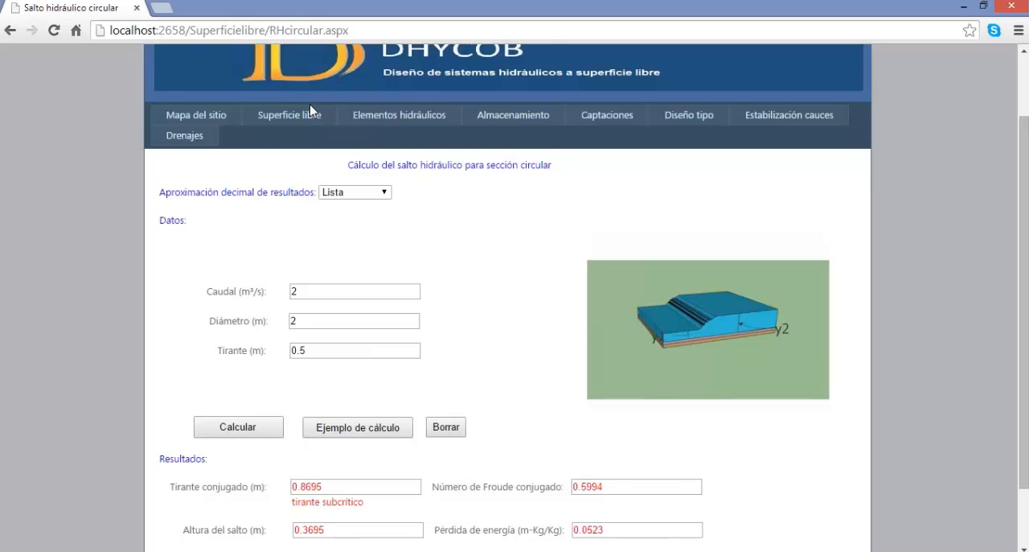
mouse_move(312, 113)
mouse_move(299, 174)
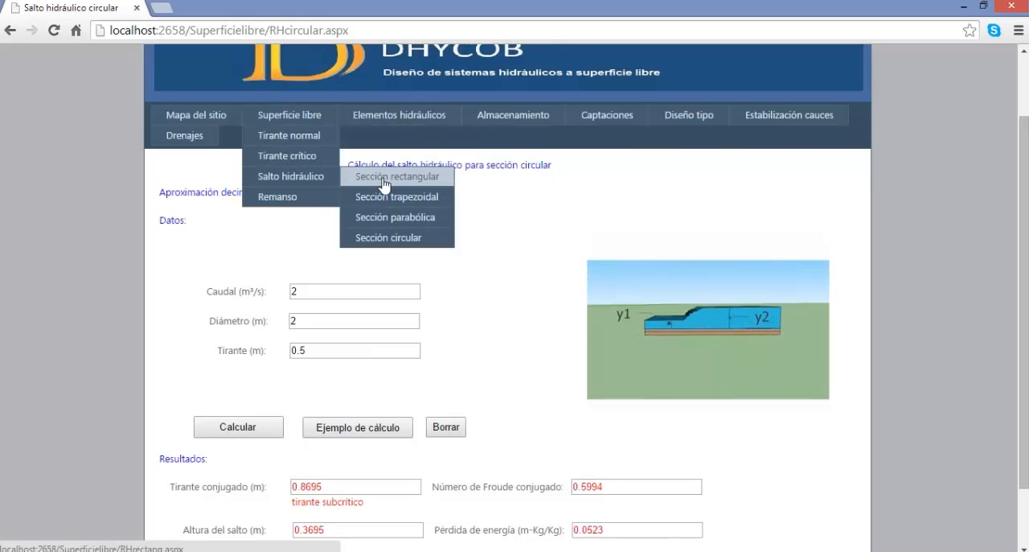
click(401, 216)
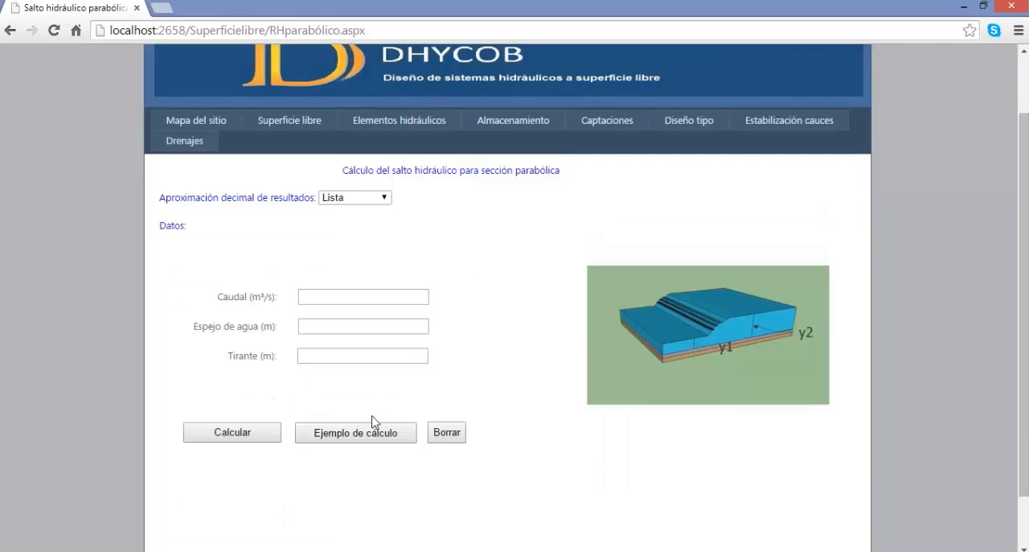
click(342, 435)
click(250, 511)
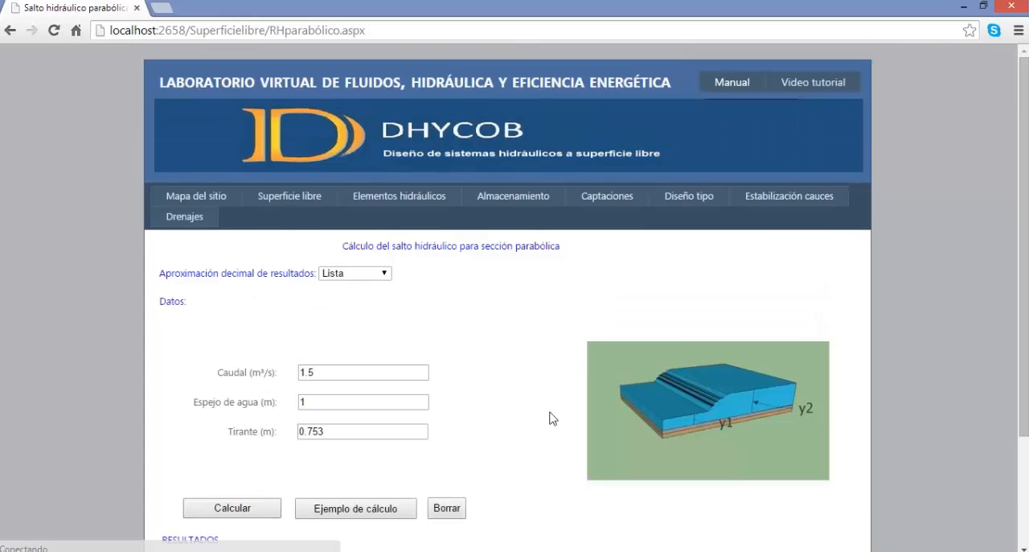
scroll(585, 406, down, 1)
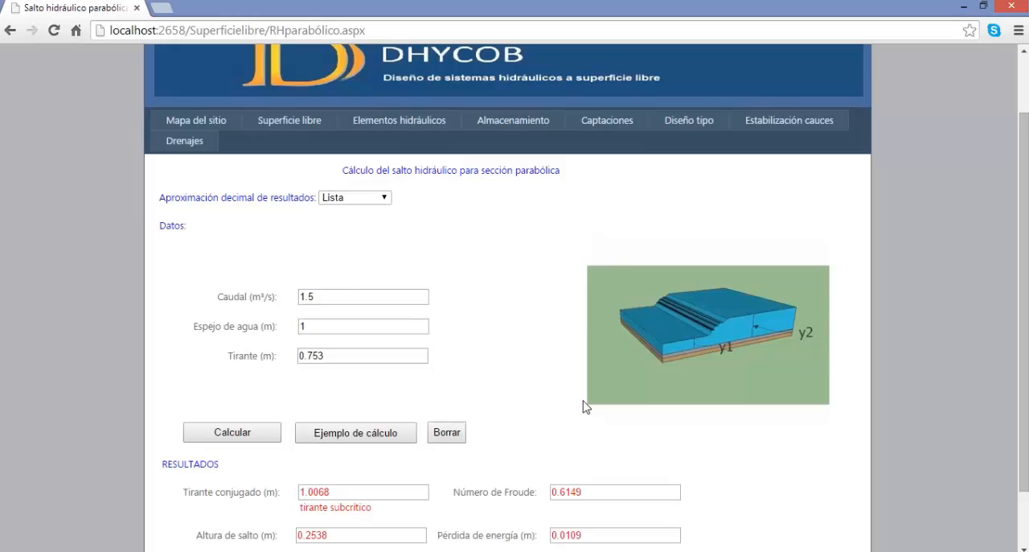
scroll(585, 406, down, 1)
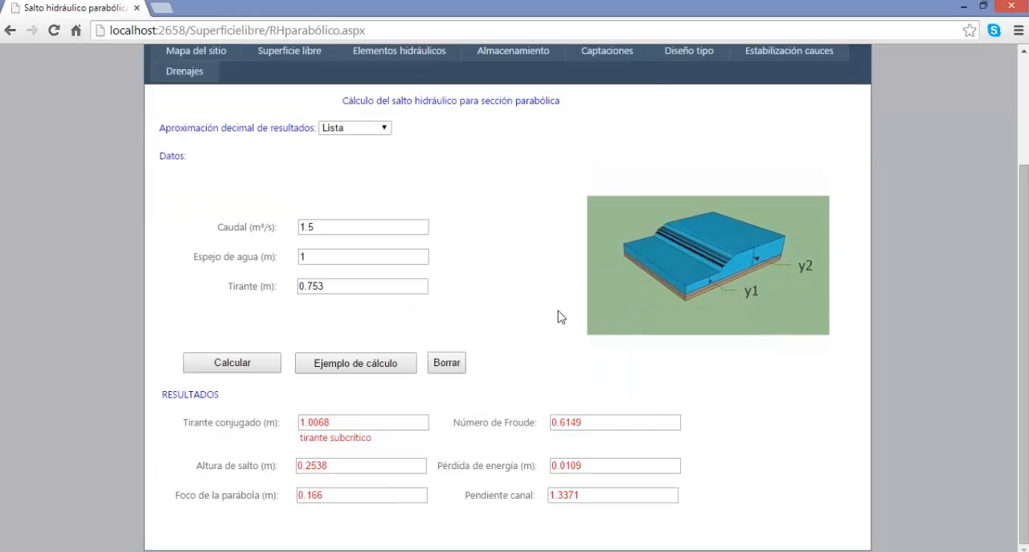
Set the decimal approximation of the results to 1 decimal and recalculate the parabolic-section hydraulic jump.
click(342, 127)
click(348, 164)
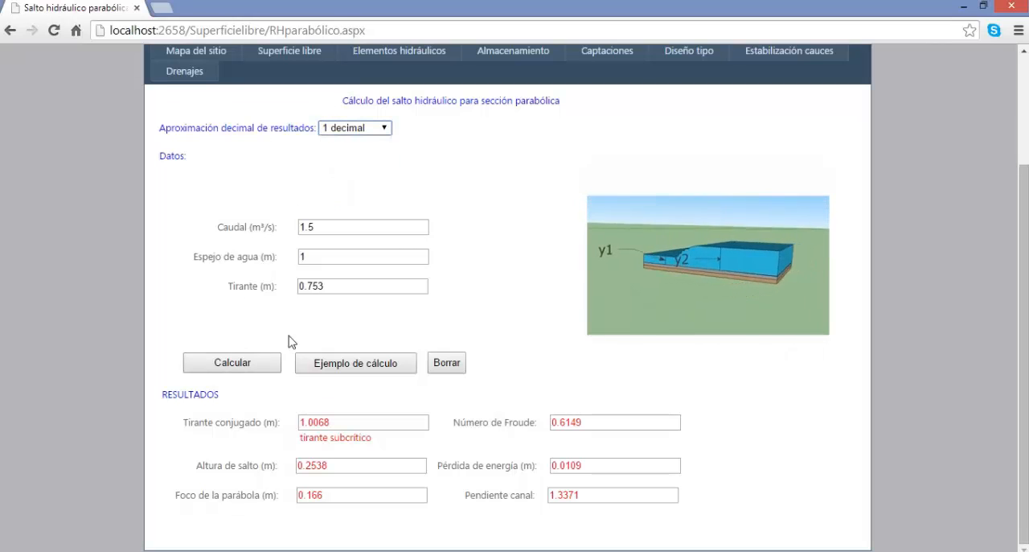
click(262, 363)
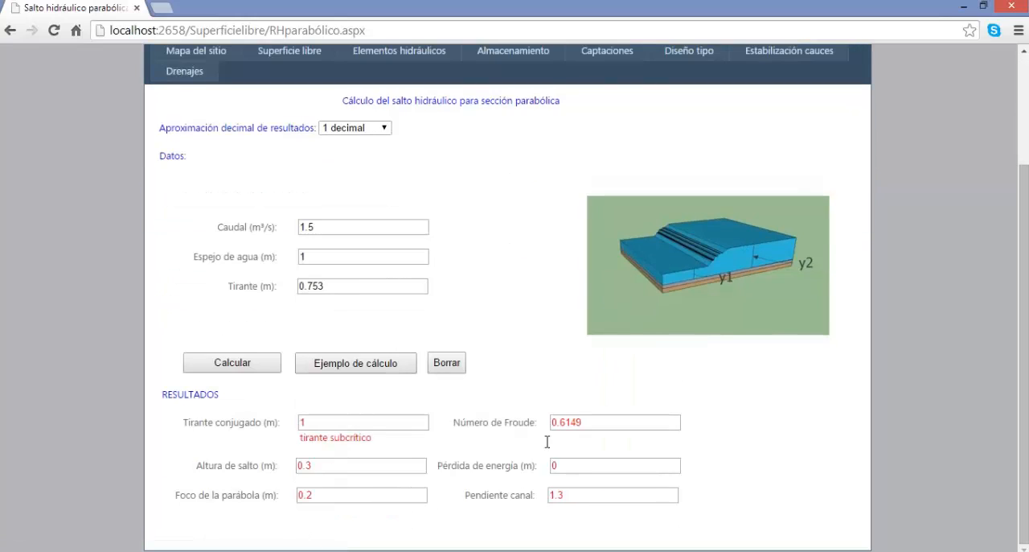
Set the decimal approximation to 4 decimals, recalculate the parabolic-section hydraulic jump and review the results.
scroll(536, 322, up, 1)
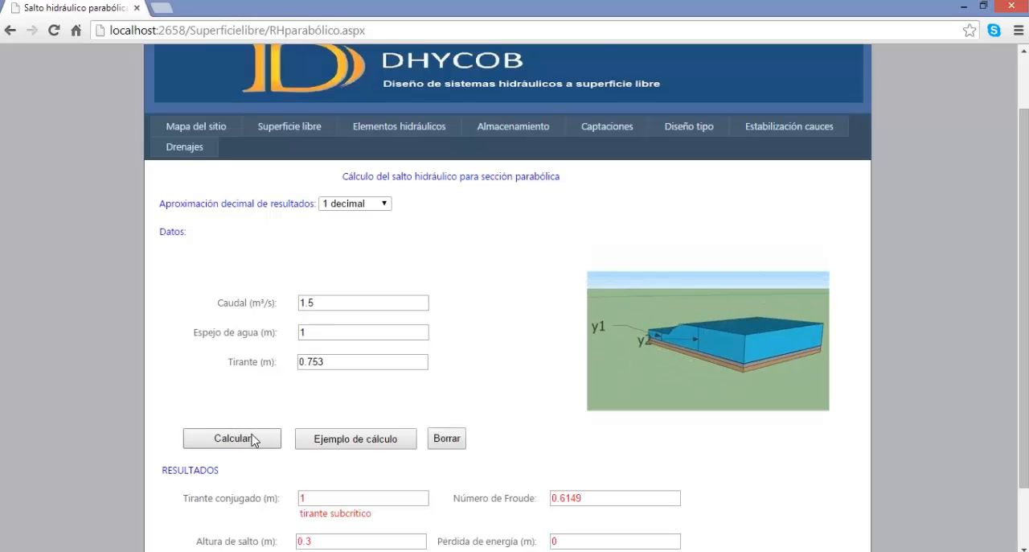
click(372, 207)
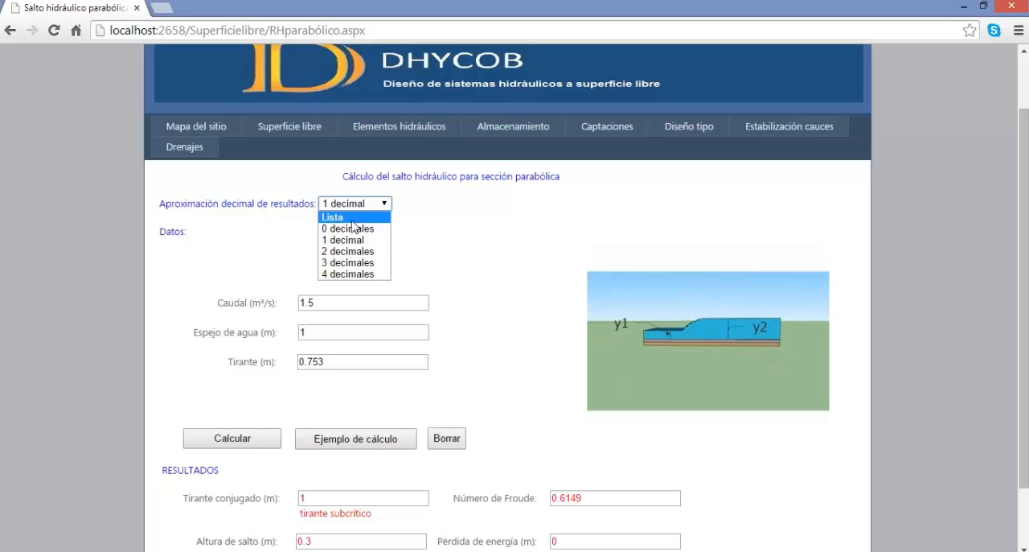
click(347, 273)
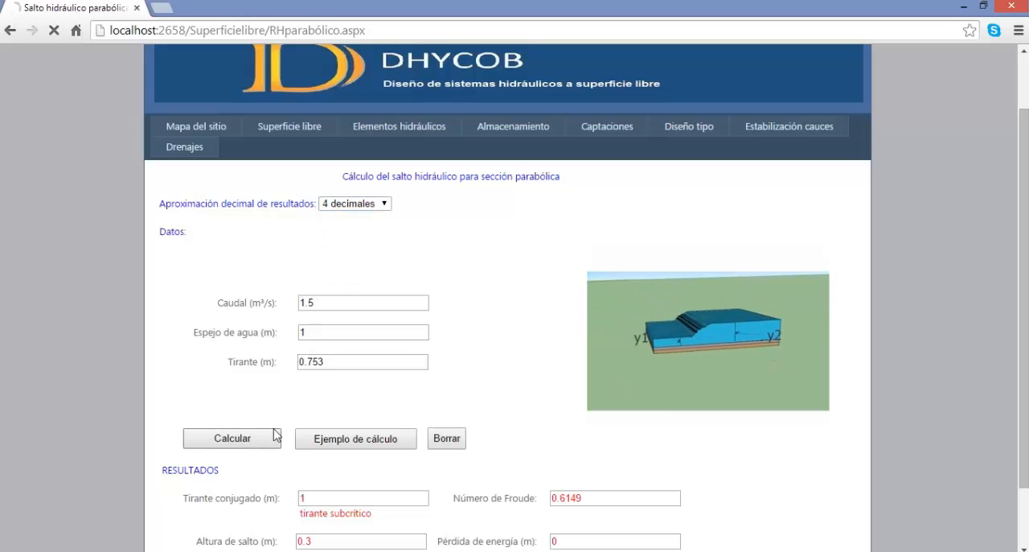
click(274, 439)
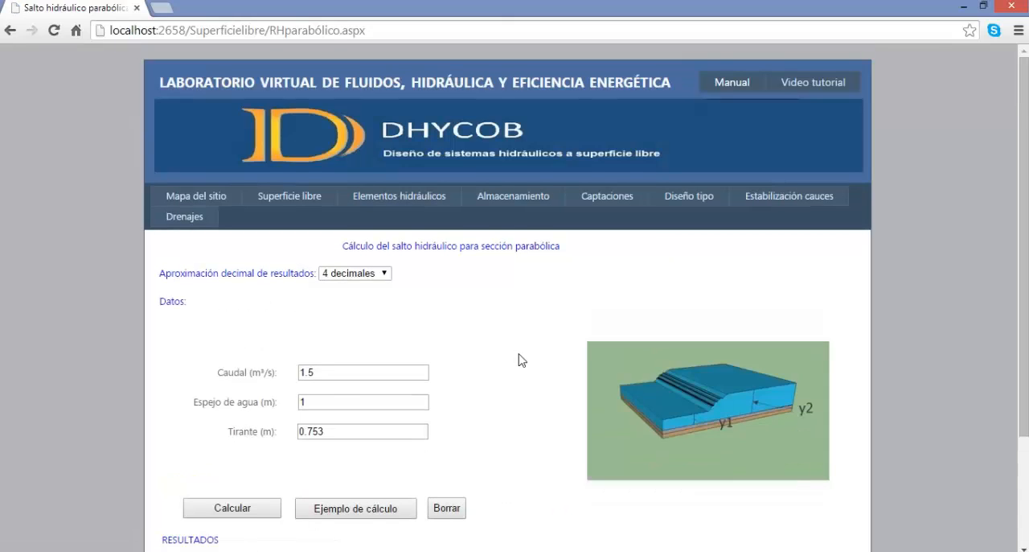
scroll(531, 356, down, 1)
scroll(540, 352, down, 1)
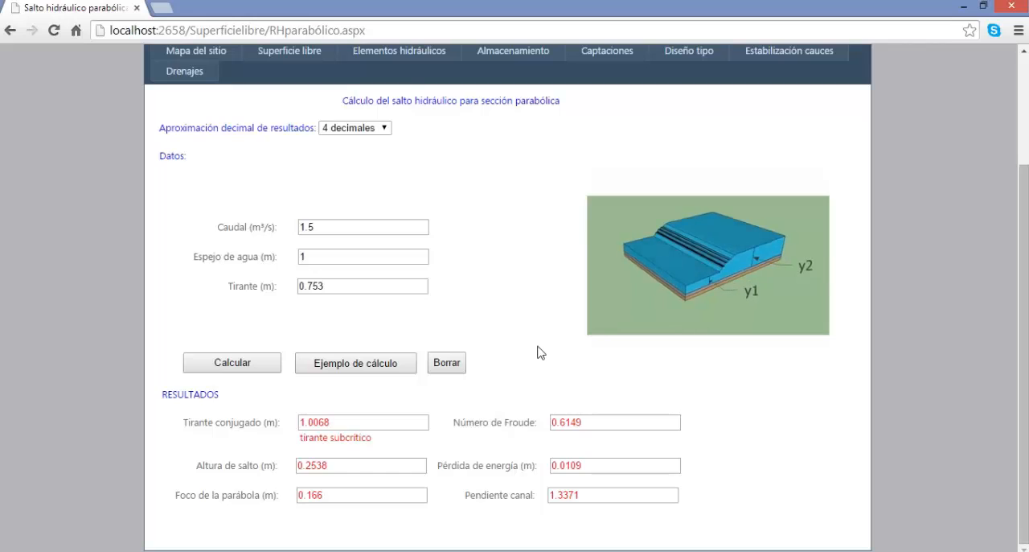
Return to the site map, open the backwater curve calculation by the Directo por tramos method and load its example data.
scroll(510, 329, up, 2)
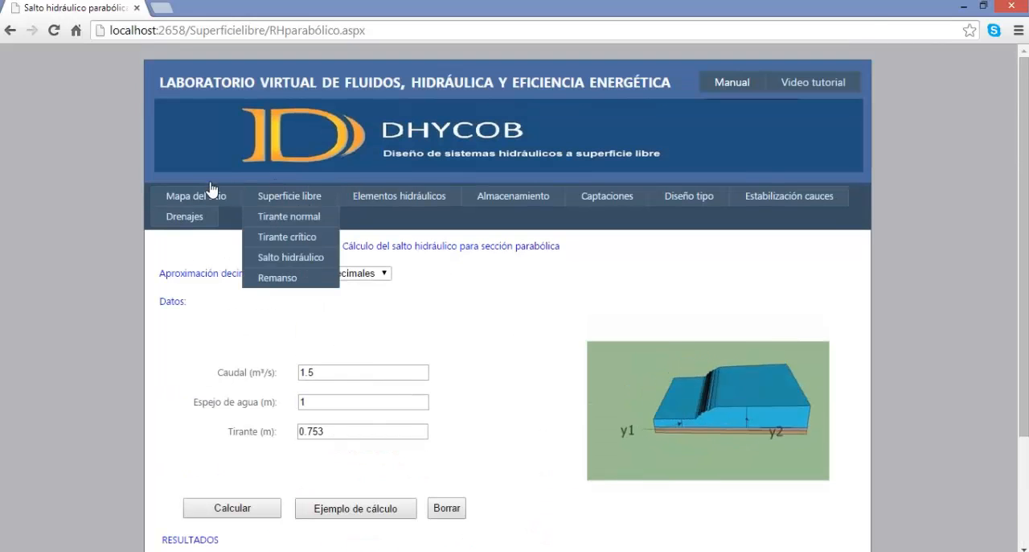
click(188, 197)
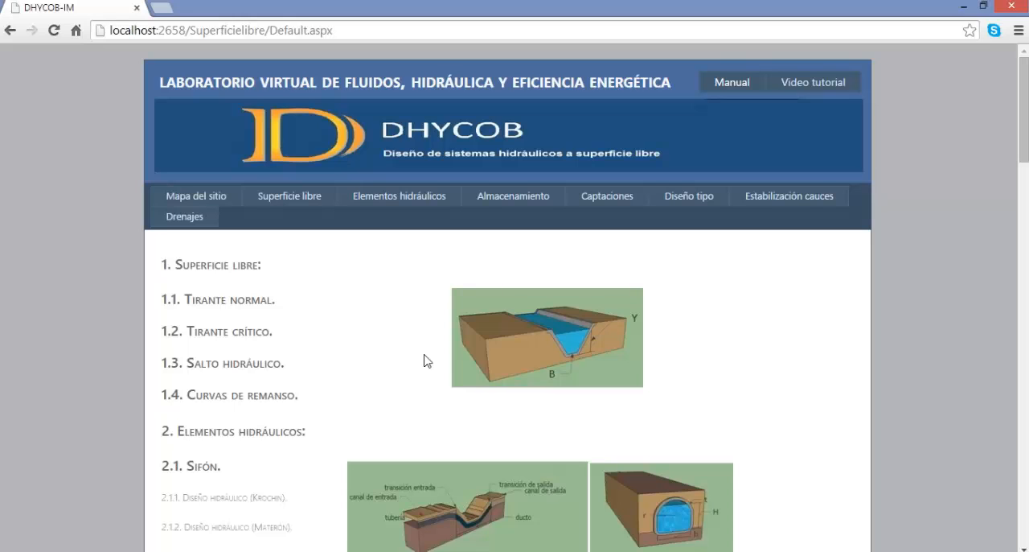
mouse_move(297, 197)
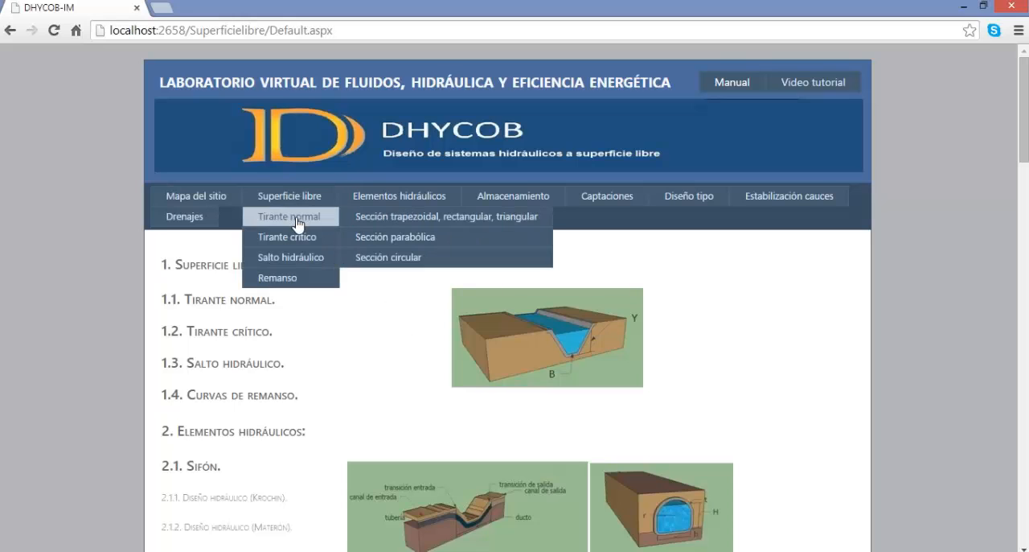
mouse_move(283, 279)
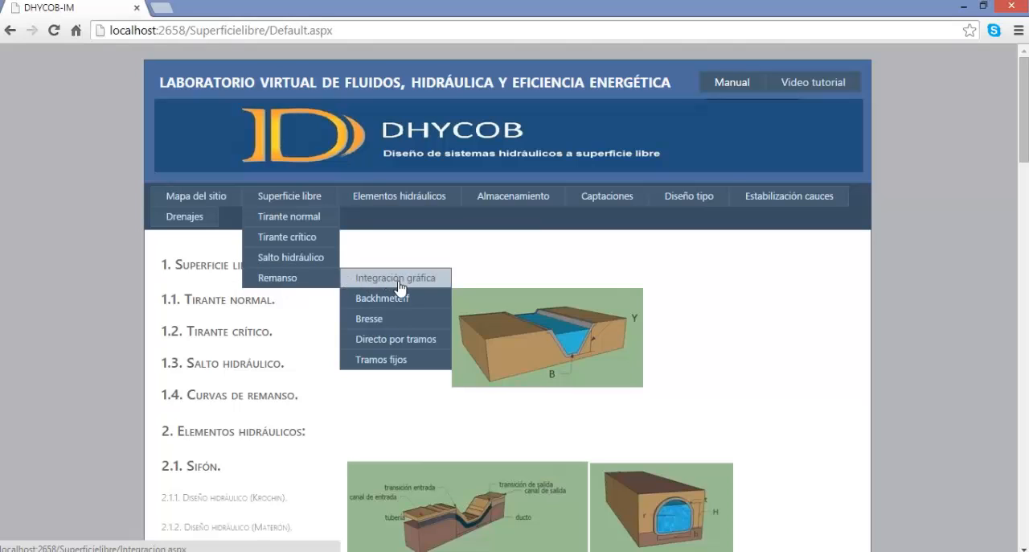
click(399, 341)
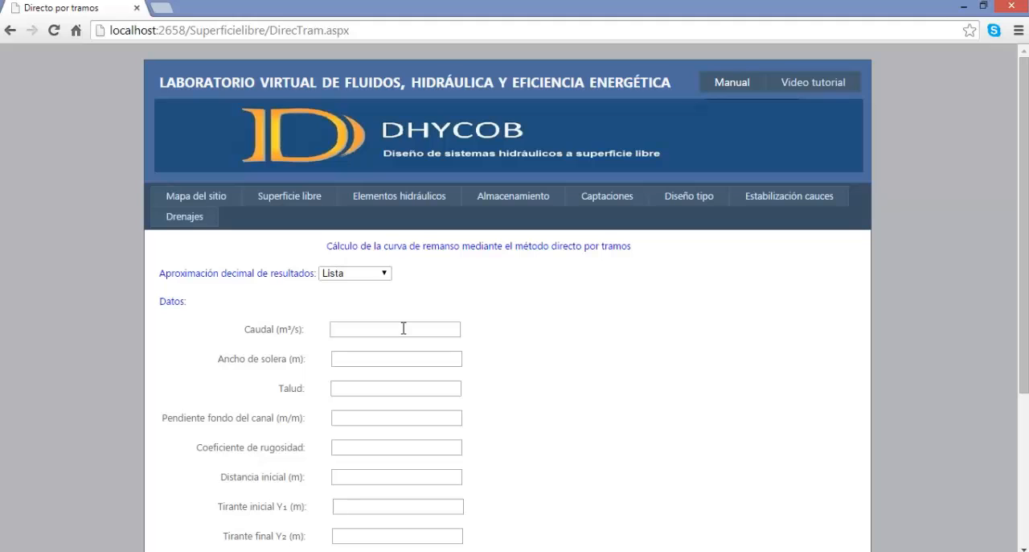
scroll(404, 328, down, 2)
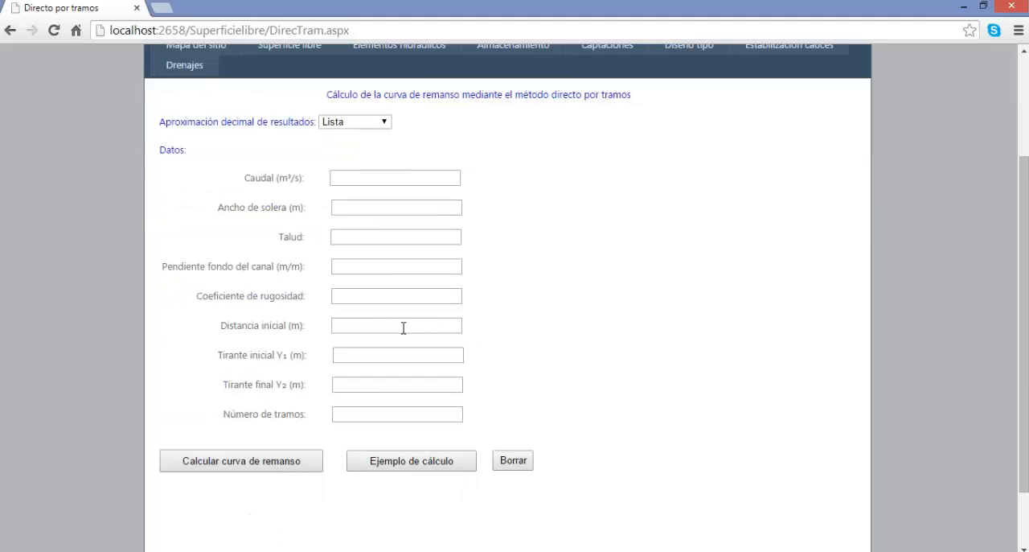
scroll(404, 328, down, 1)
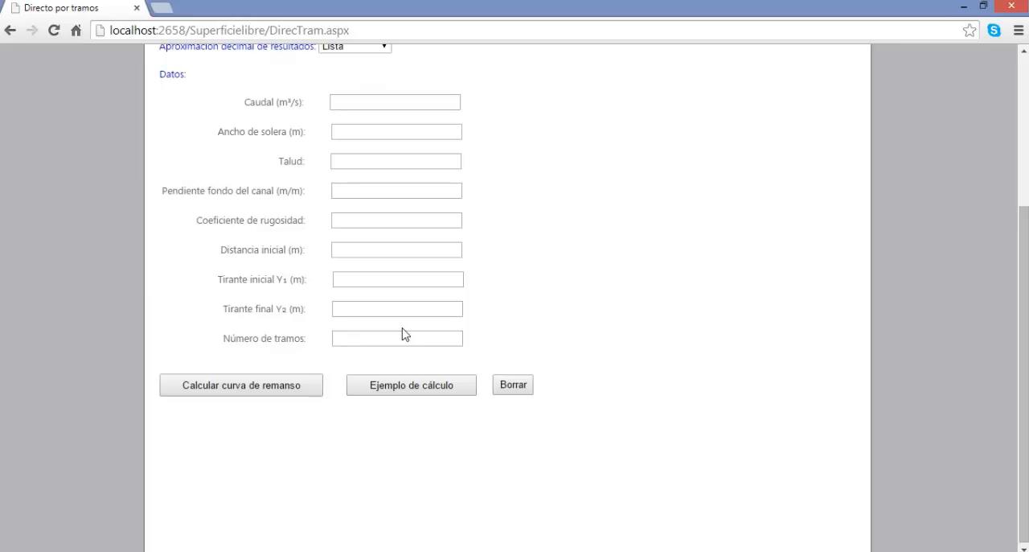
click(386, 383)
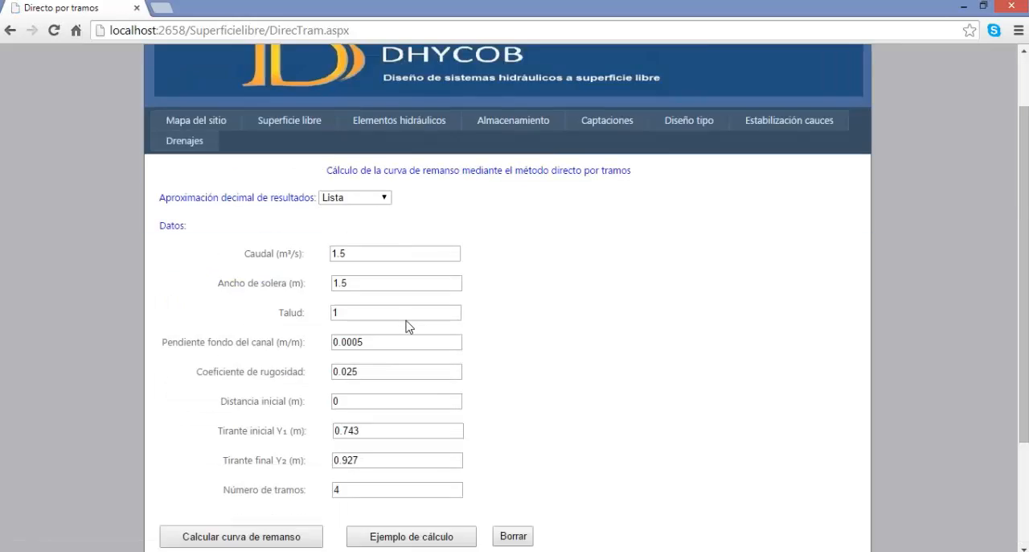
Calculate the direct-step backwater curve for 1.5 m³/s, depths 0.743 to 0.927 m in 4 reaches, and review the results table and profile chart.
scroll(362, 354, down, 2)
click(313, 383)
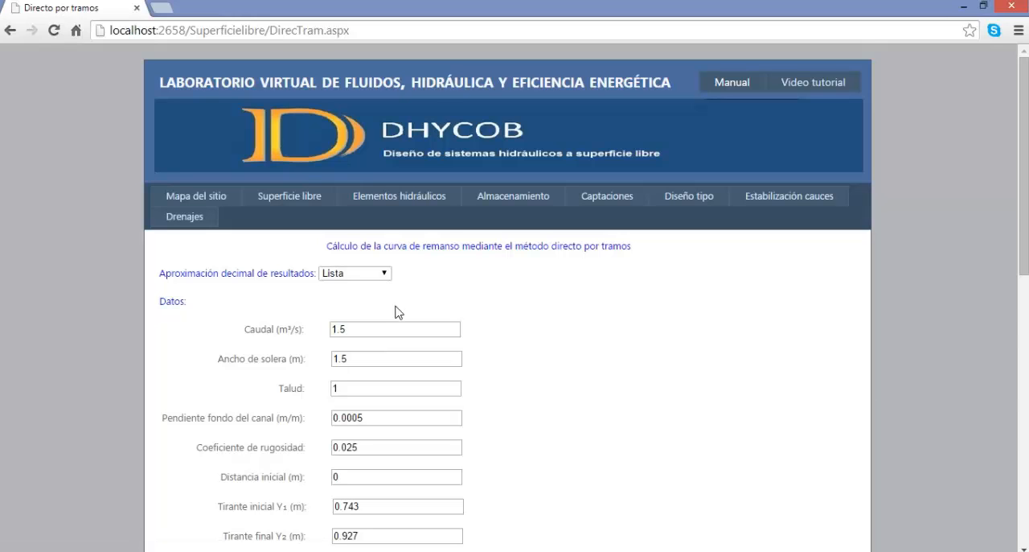
scroll(395, 312, down, 5)
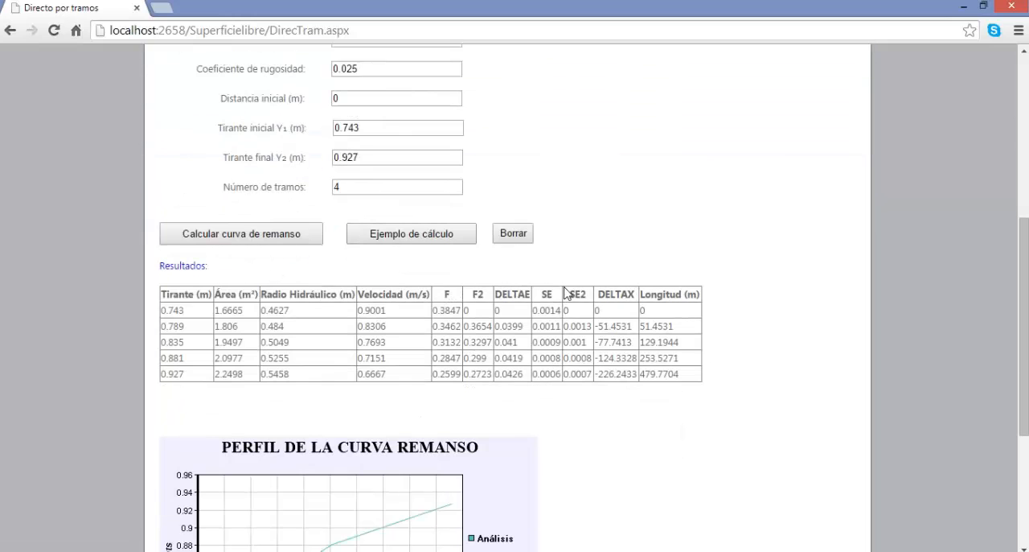
scroll(565, 293, up, 3)
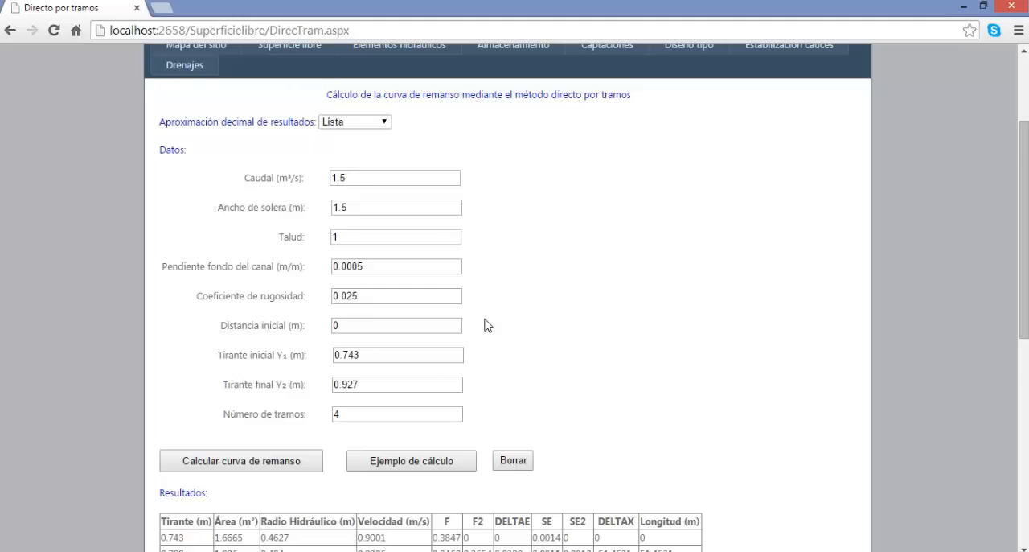
scroll(488, 325, down, 2)
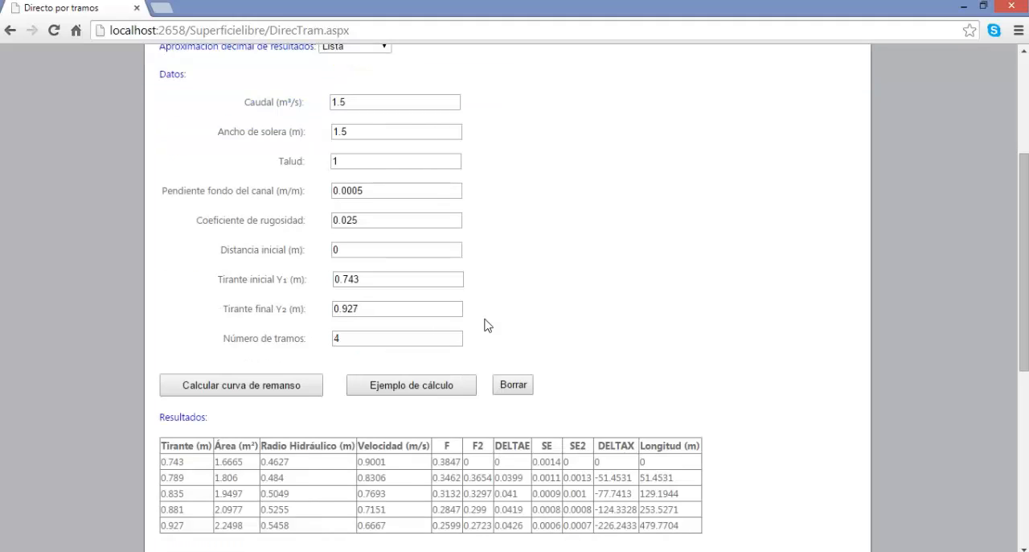
scroll(461, 276, down, 2)
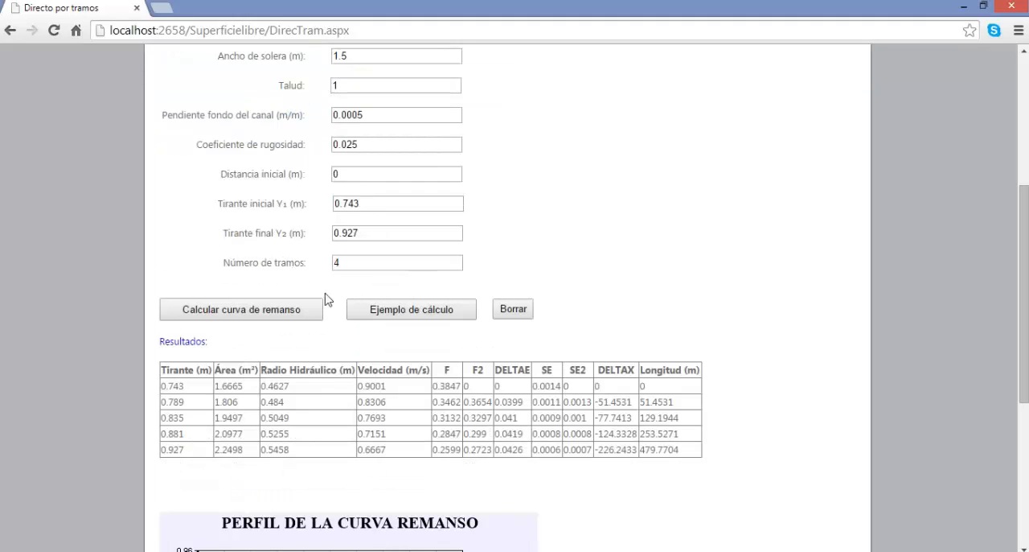
scroll(382, 304, down, 6)
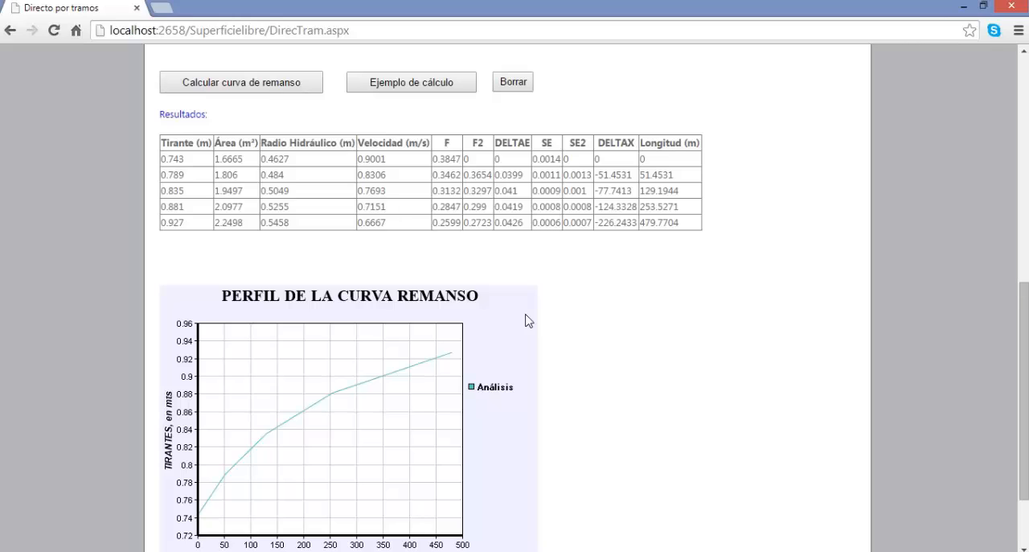
scroll(528, 320, down, 2)
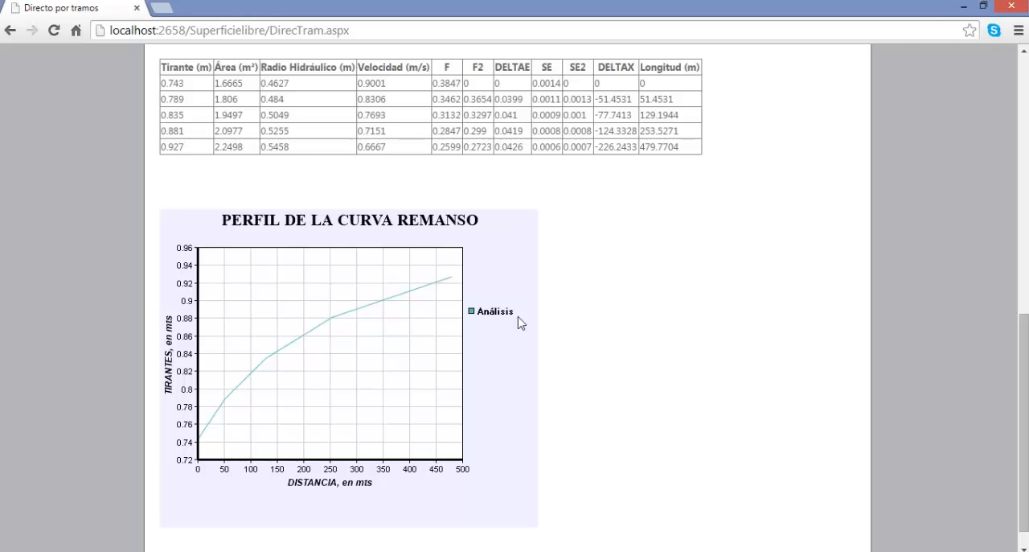
Open the backwater curve calculation by graphical integration (Integración gráfica) and load its example data.
scroll(462, 391, up, 7)
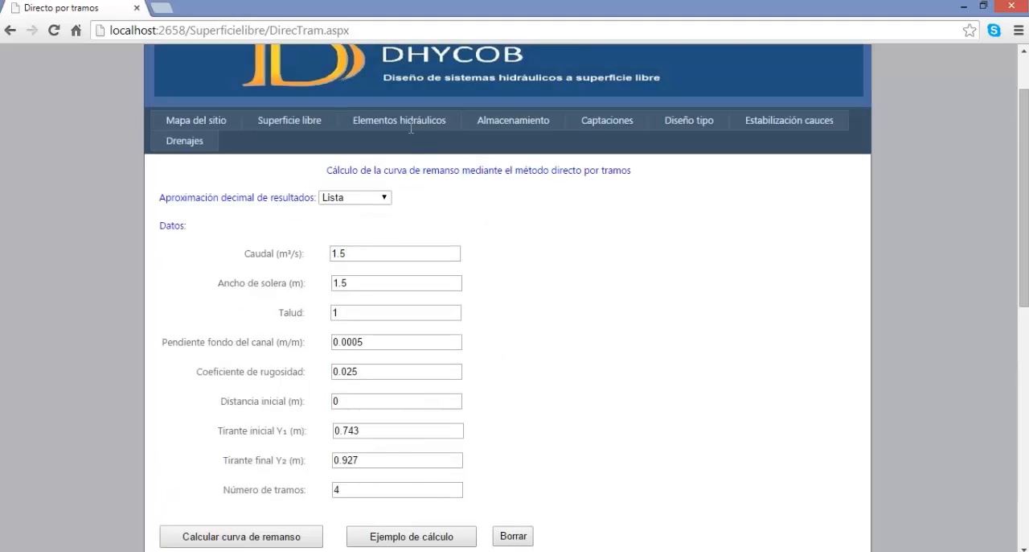
mouse_move(310, 127)
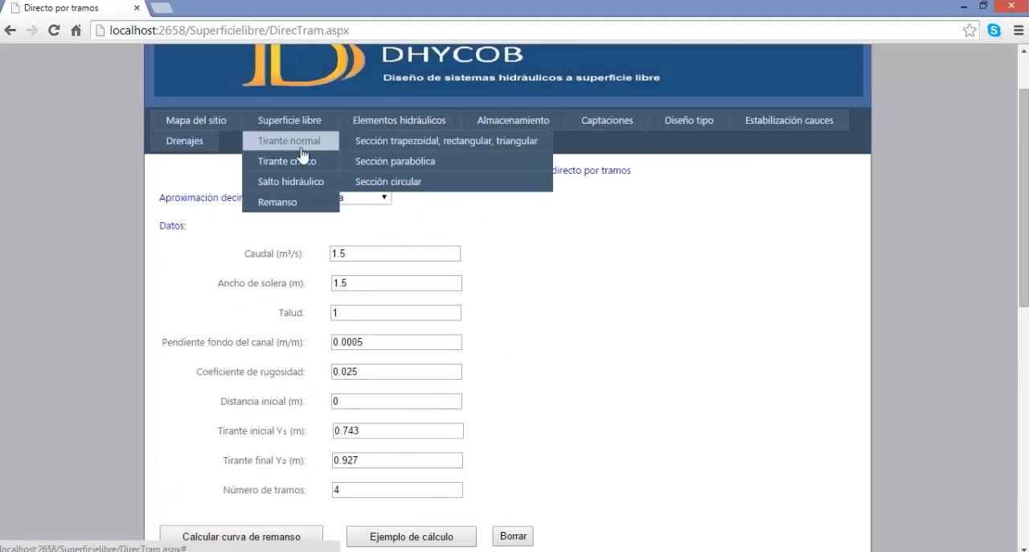
mouse_move(281, 206)
click(400, 207)
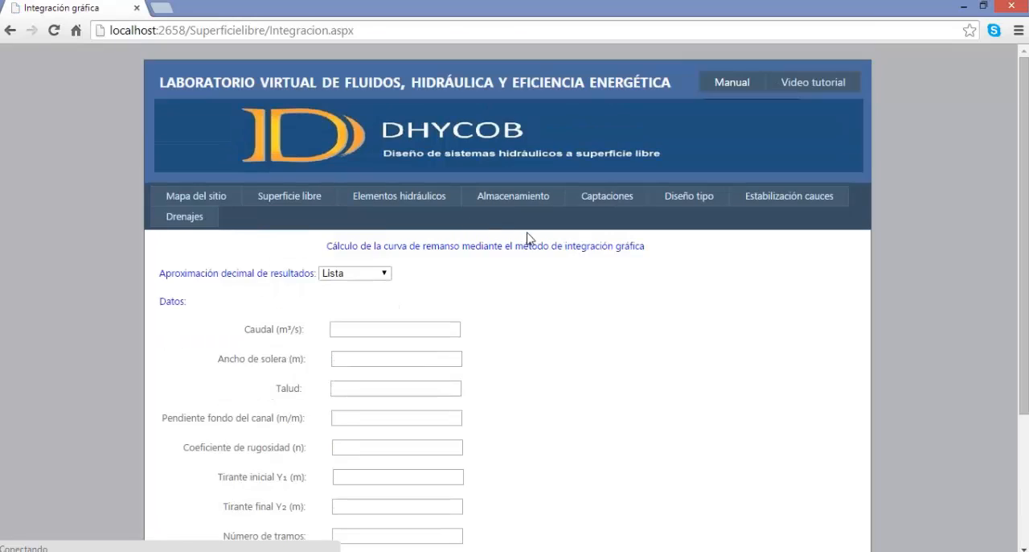
scroll(552, 264, down, 2)
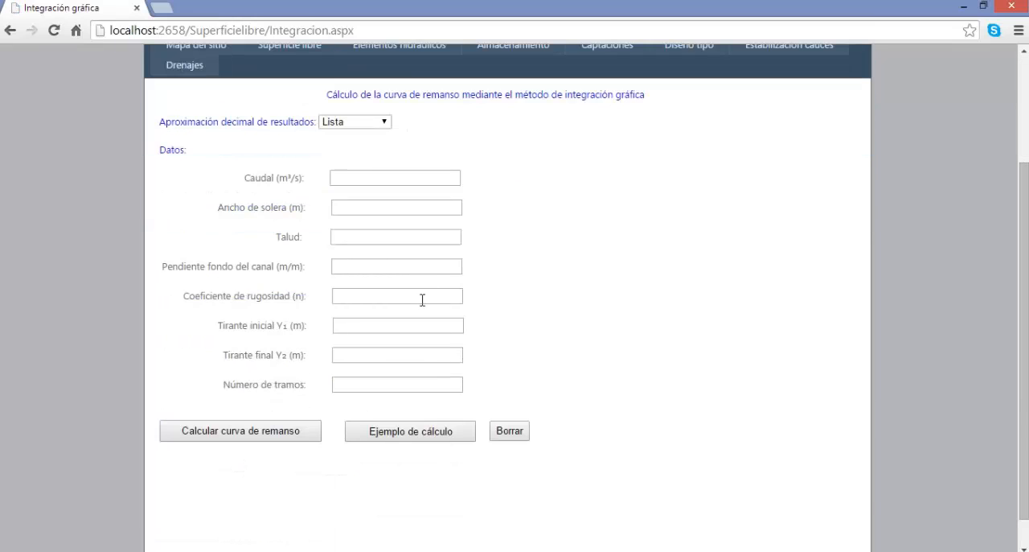
click(392, 429)
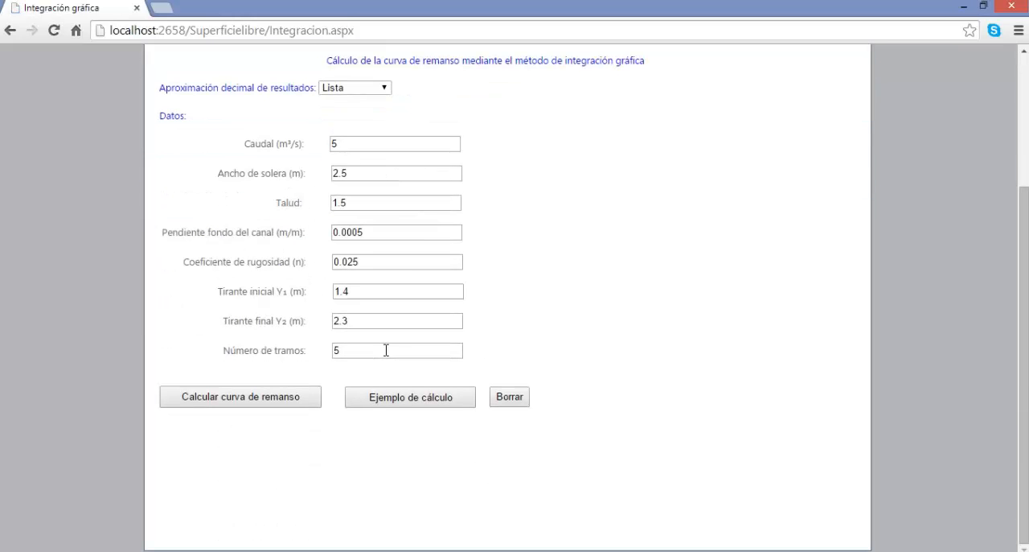
Calculate the graphical-integration backwater curve for 5 m³/s, depths 1.4 to 2.3 m in 5 reaches, and review the table and profile chart.
click(266, 404)
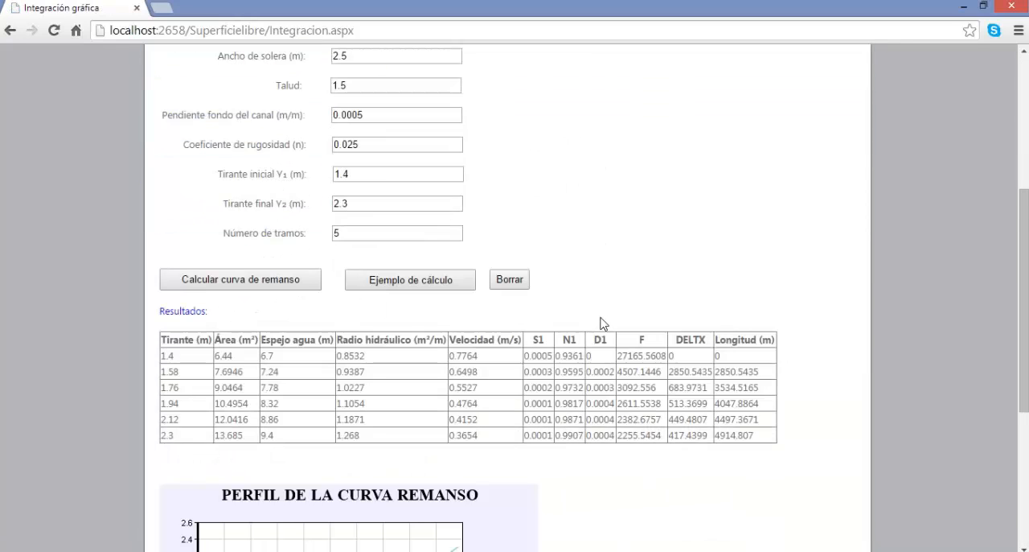
scroll(603, 323, down, 1)
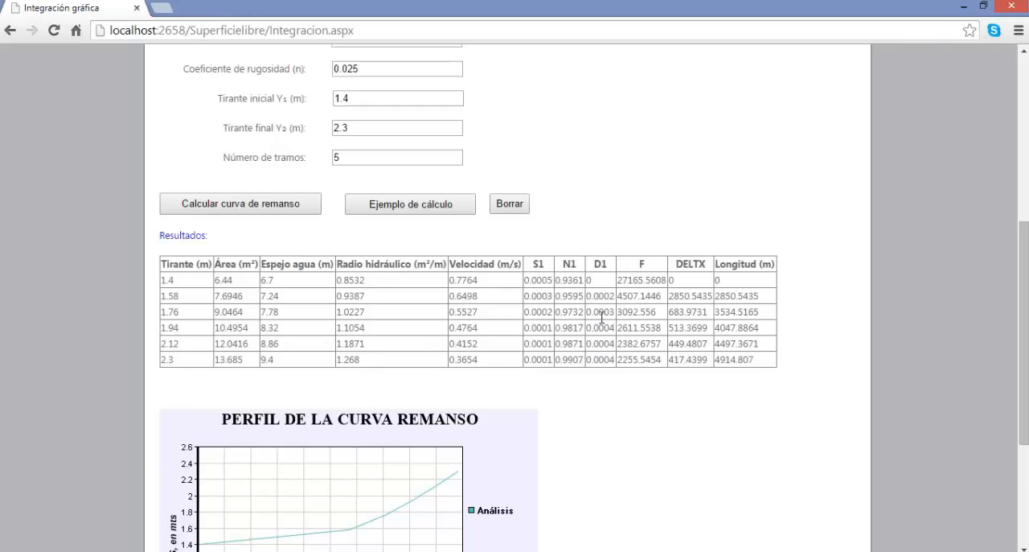
scroll(602, 318, down, 1)
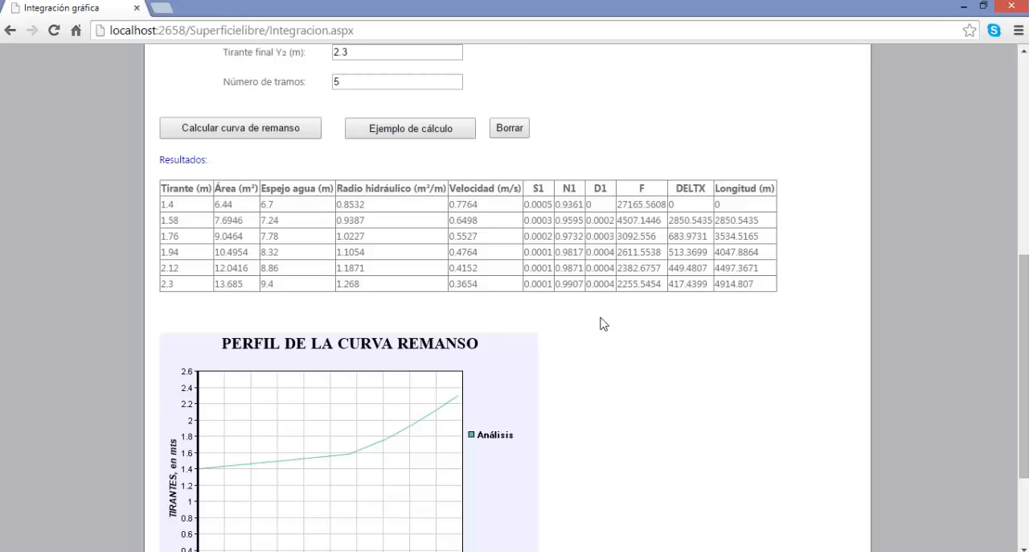
scroll(603, 323, down, 1)
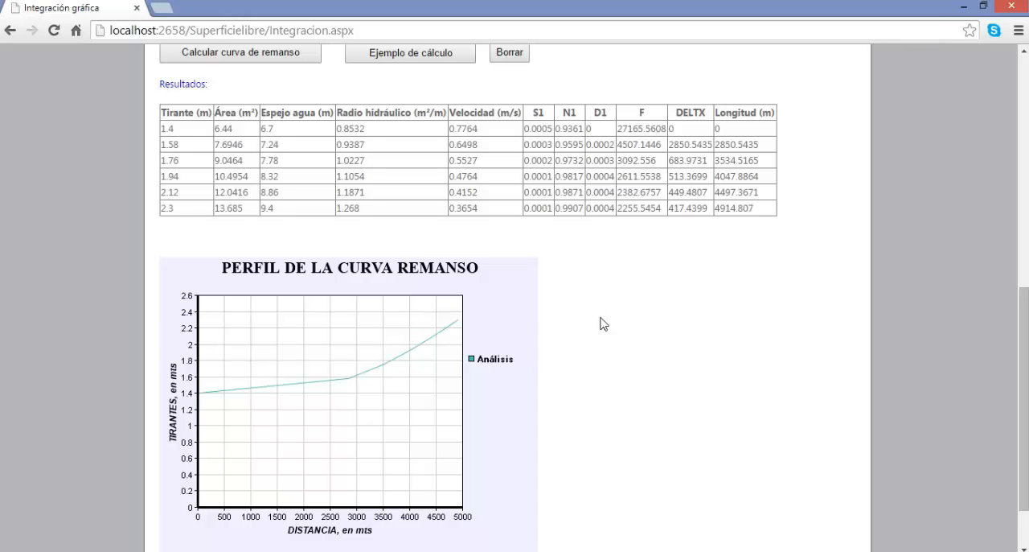
scroll(603, 323, up, 6)
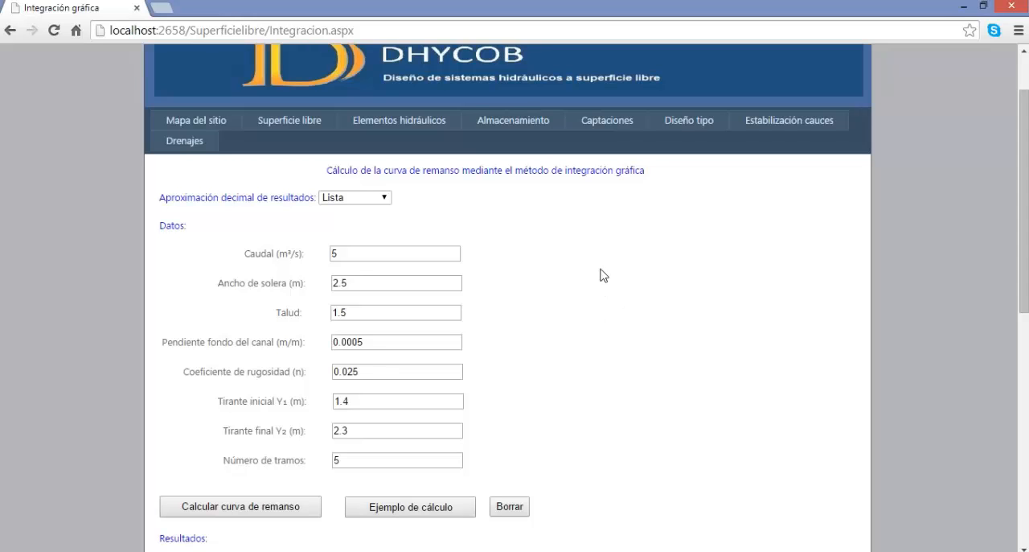
scroll(603, 275, down, 2)
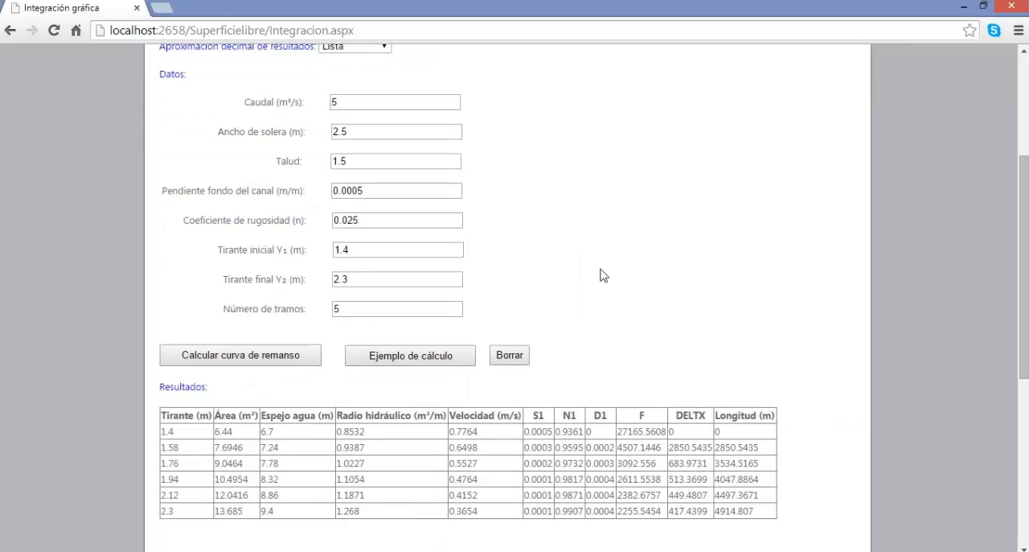